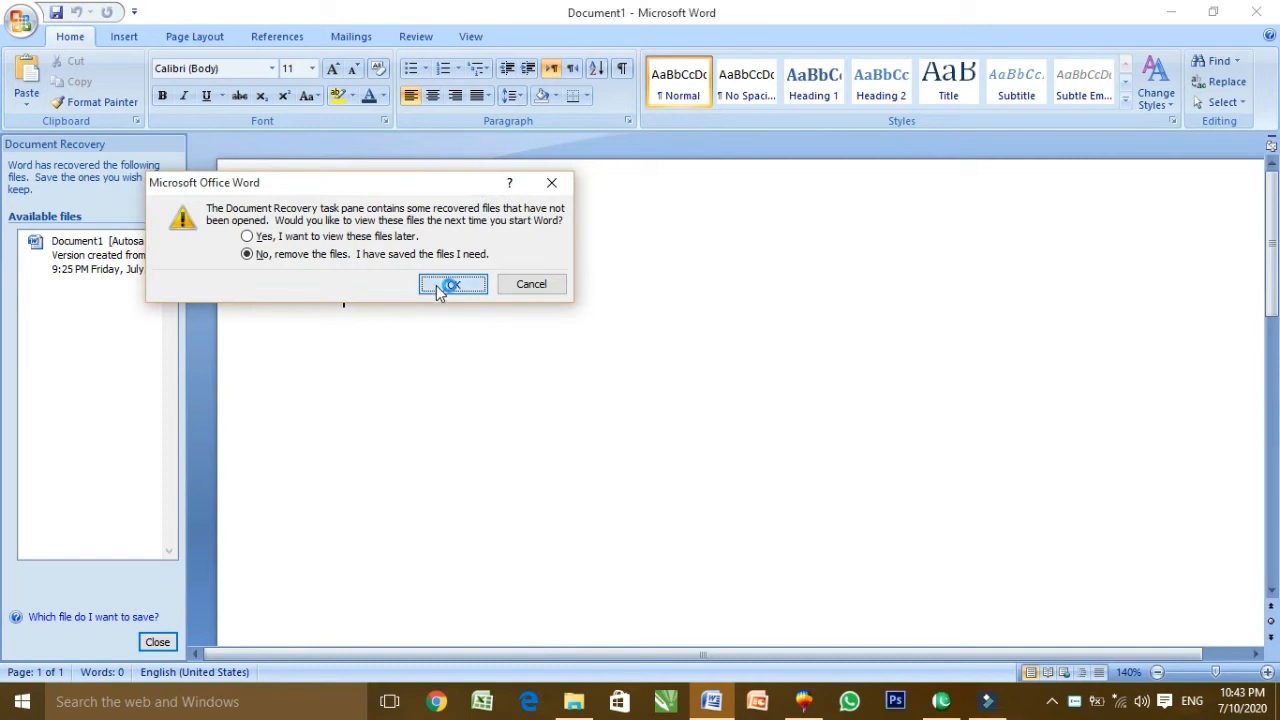
Discard the recovered files and close Document Recovery to get a blank Document1
left_click(126, 36)
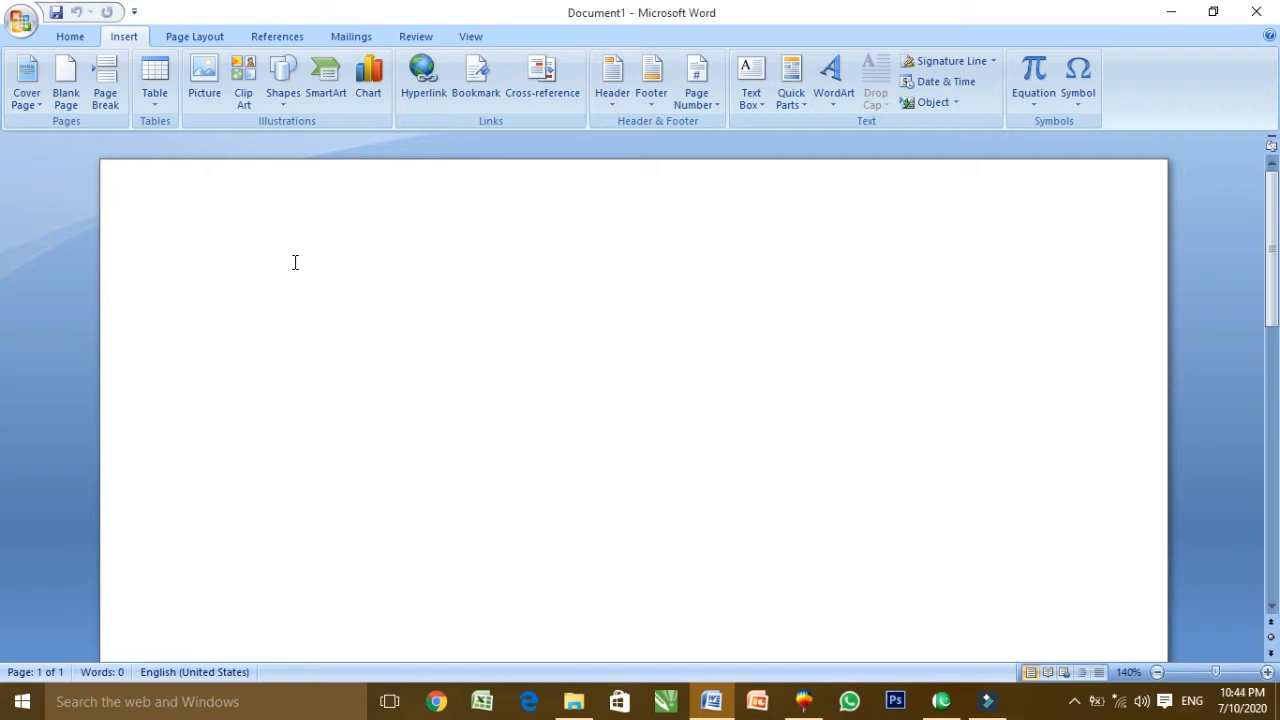
left_click(160, 110)
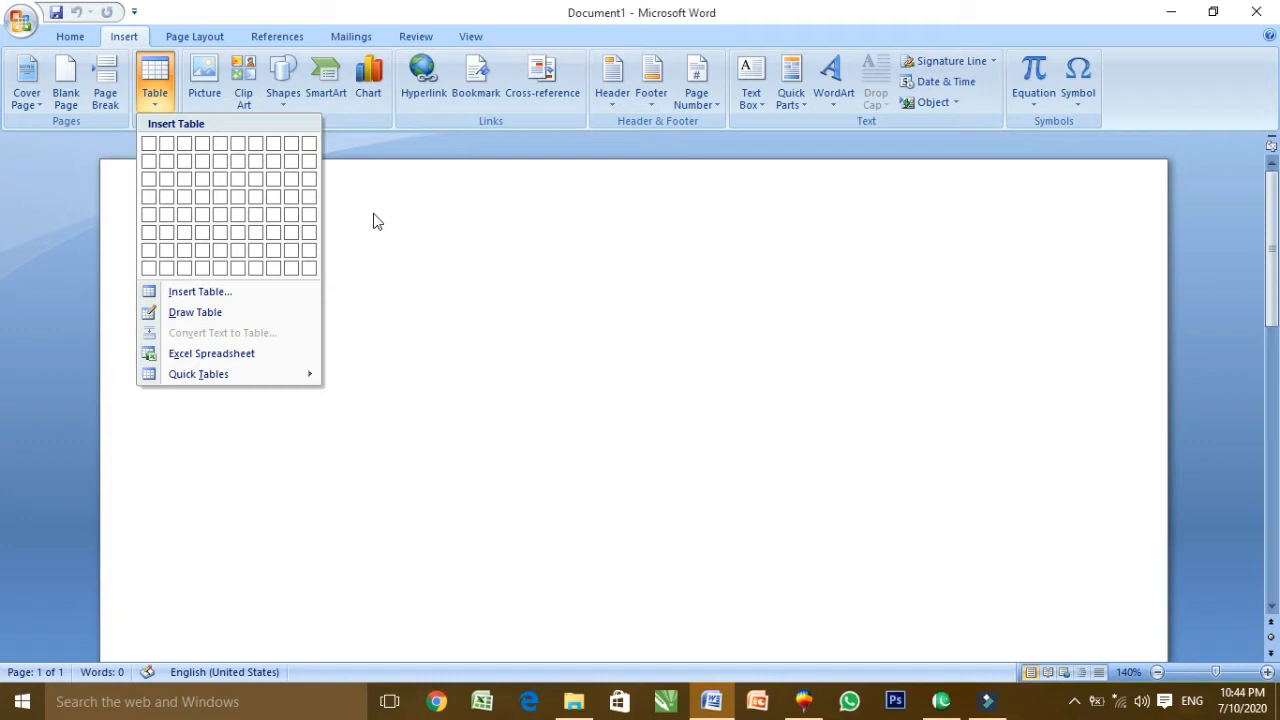
left_click(306, 272)
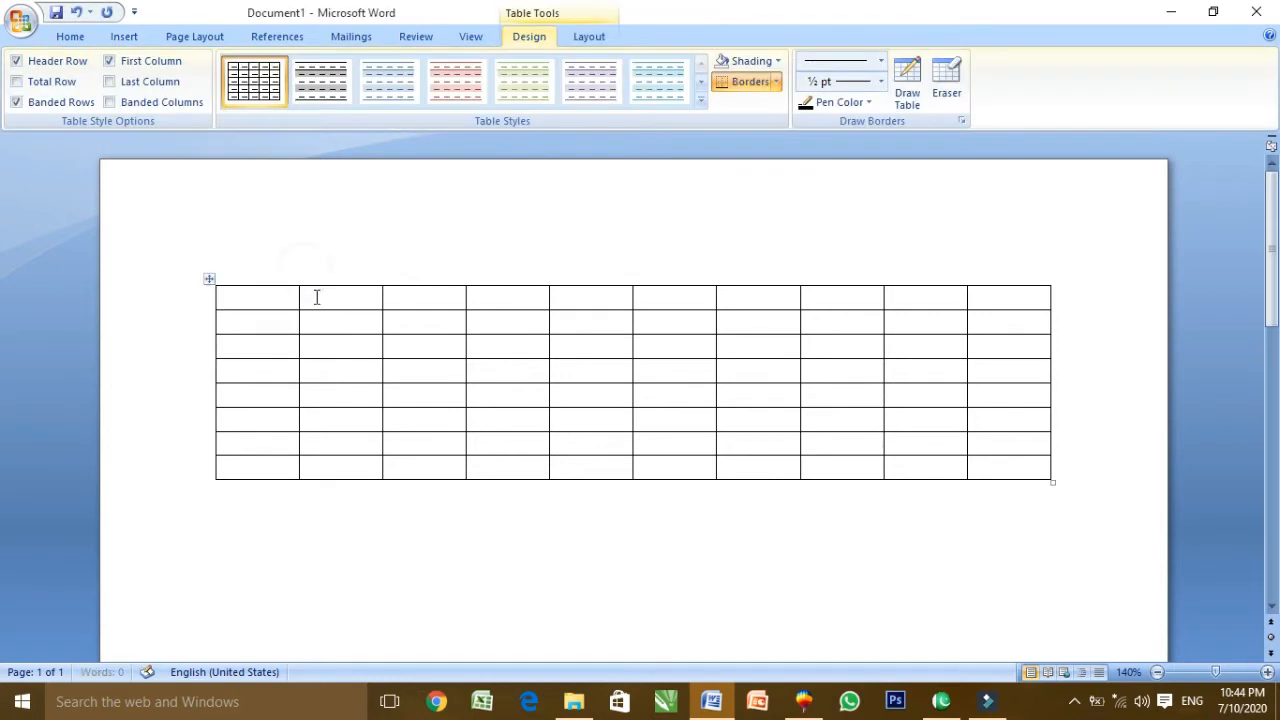
left_click_drag(272, 303, 266, 444)
left_click_drag(333, 299, 338, 445)
left_click_drag(440, 297, 427, 468)
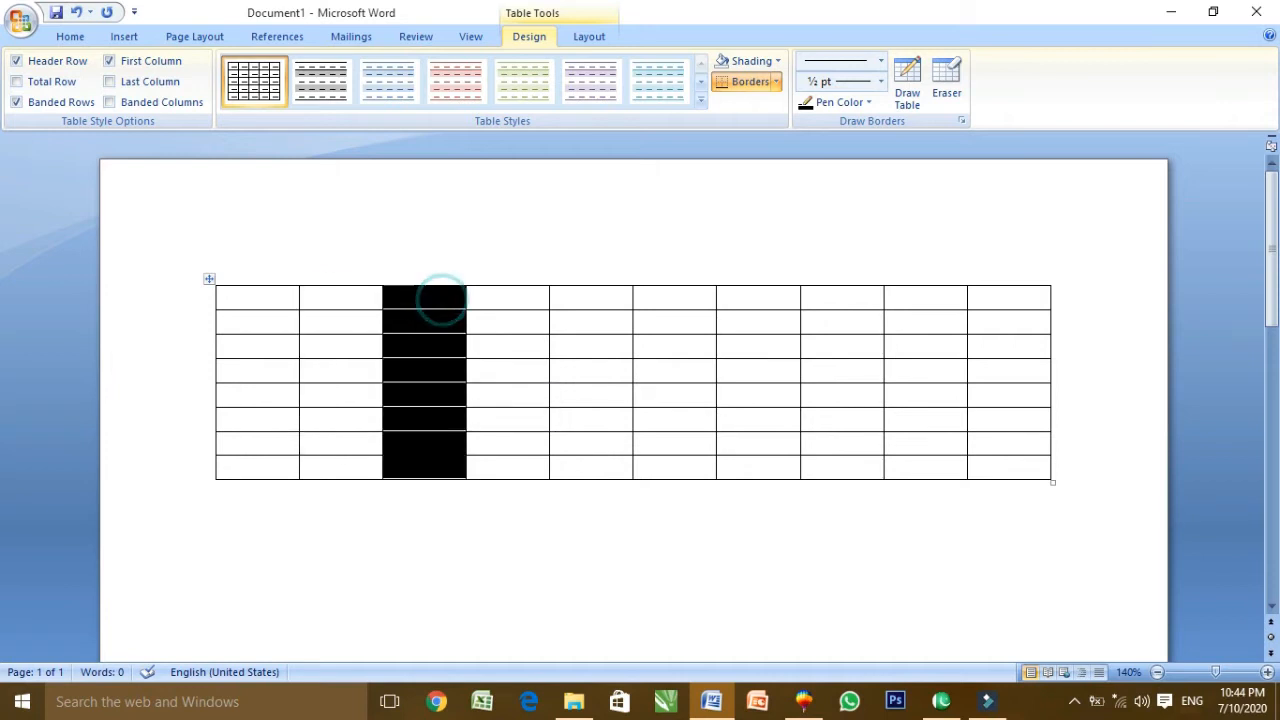
left_click(450, 353)
left_click_drag(288, 298, 776, 306)
left_click_drag(243, 349, 1010, 346)
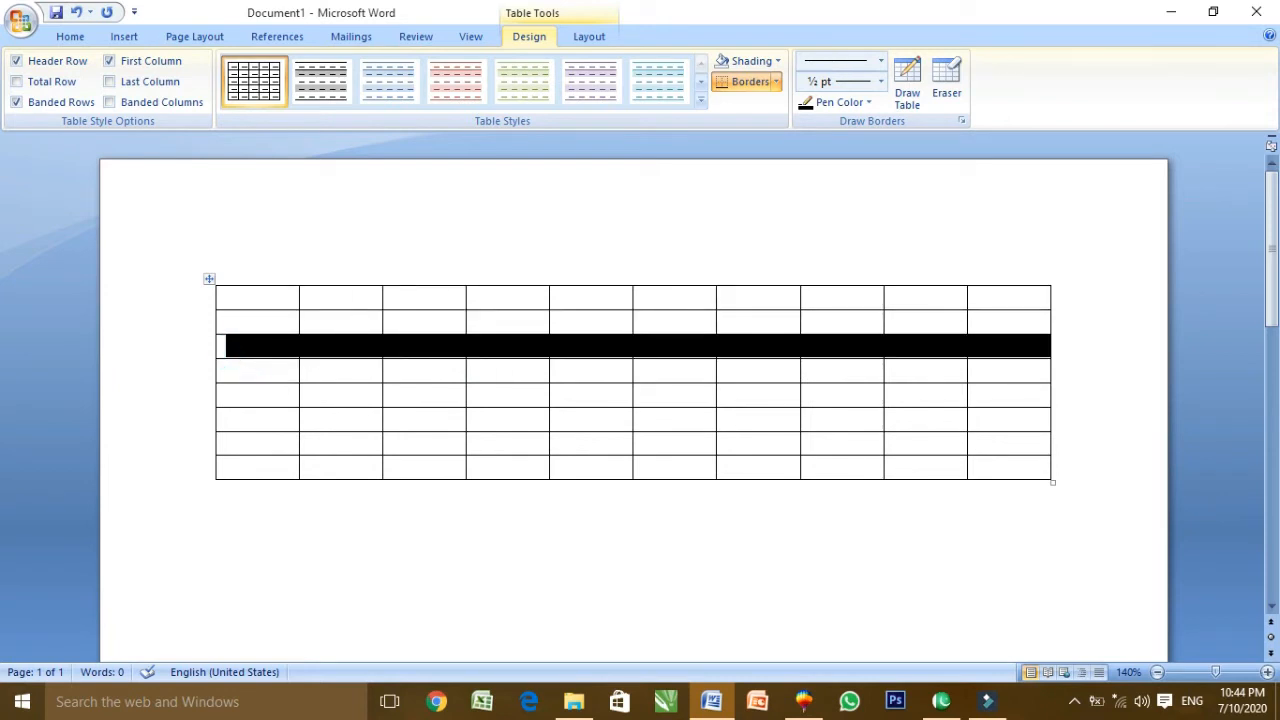
left_click(283, 361)
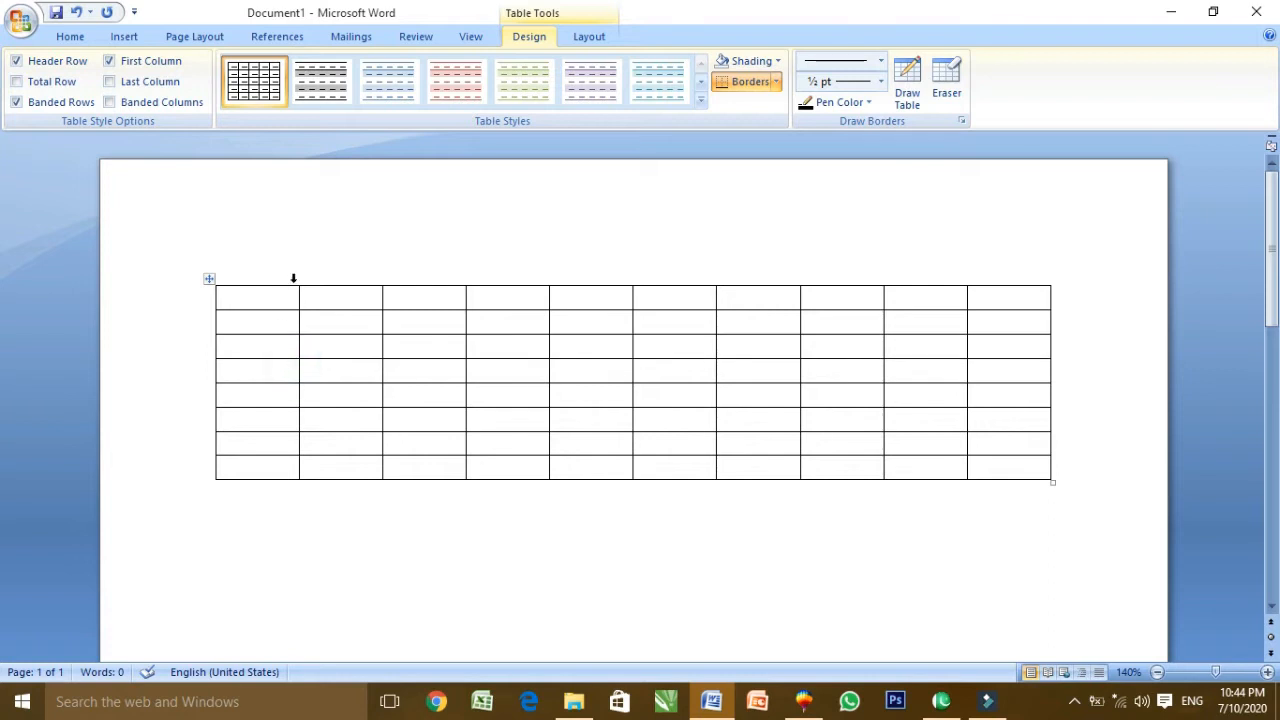
left_click(253, 305)
left_click_drag(337, 300, 340, 395)
left_click_drag(430, 305, 430, 395)
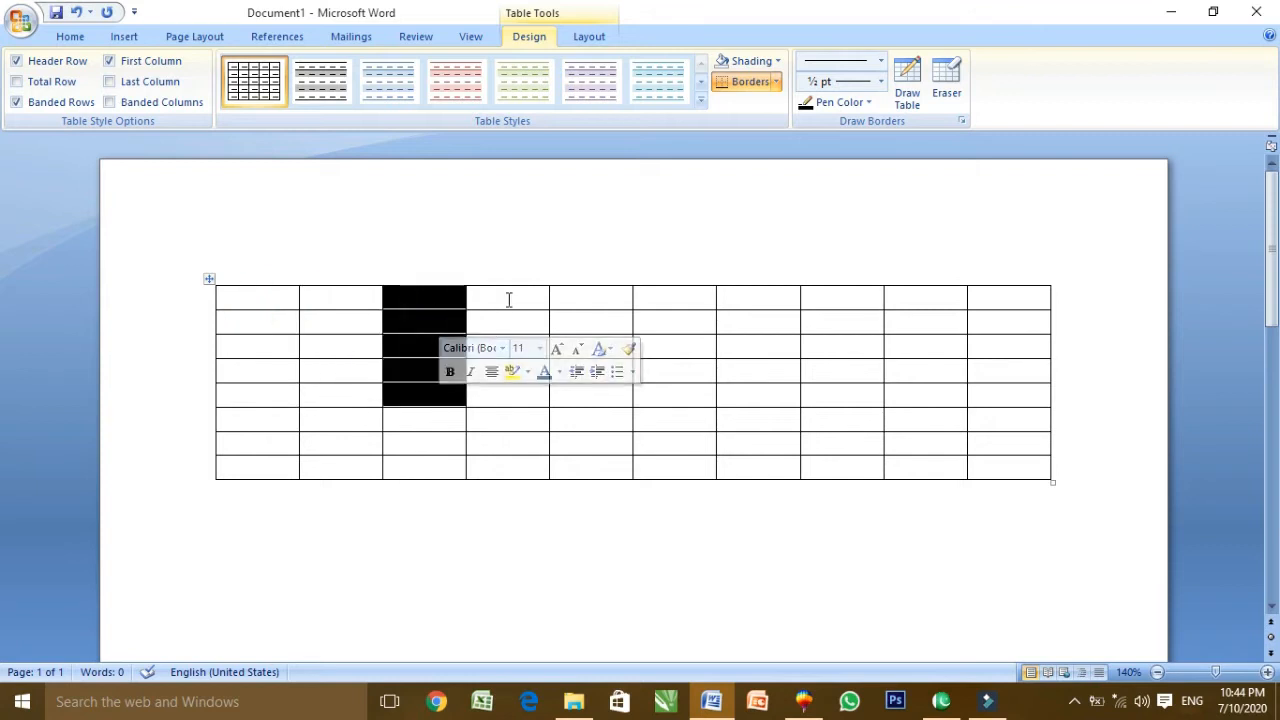
left_click_drag(509, 297, 509, 380)
left_click_drag(585, 300, 590, 378)
left_click_drag(660, 310, 678, 390)
left_click(757, 320)
key("ctrl+z")
left_click(689, 314)
left_click(734, 300)
left_click(810, 298)
left_click(915, 296)
left_click(1032, 300)
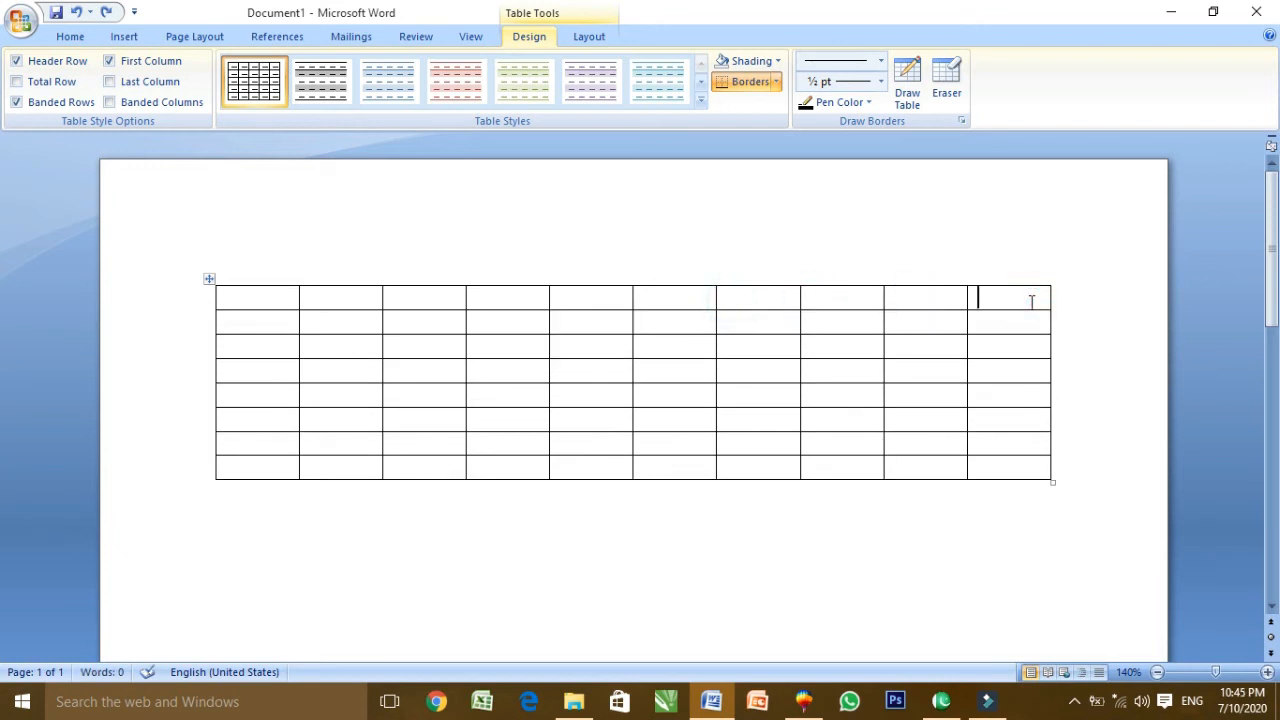
left_click(122, 36)
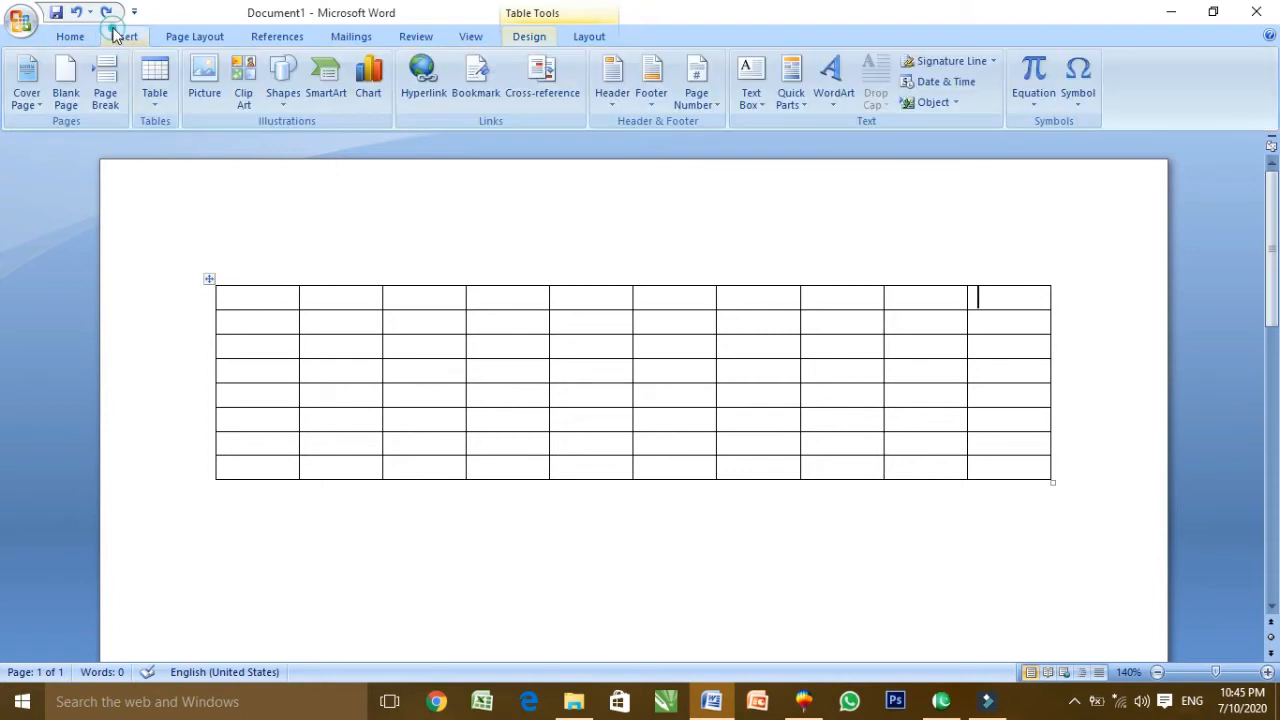
left_click(155, 80)
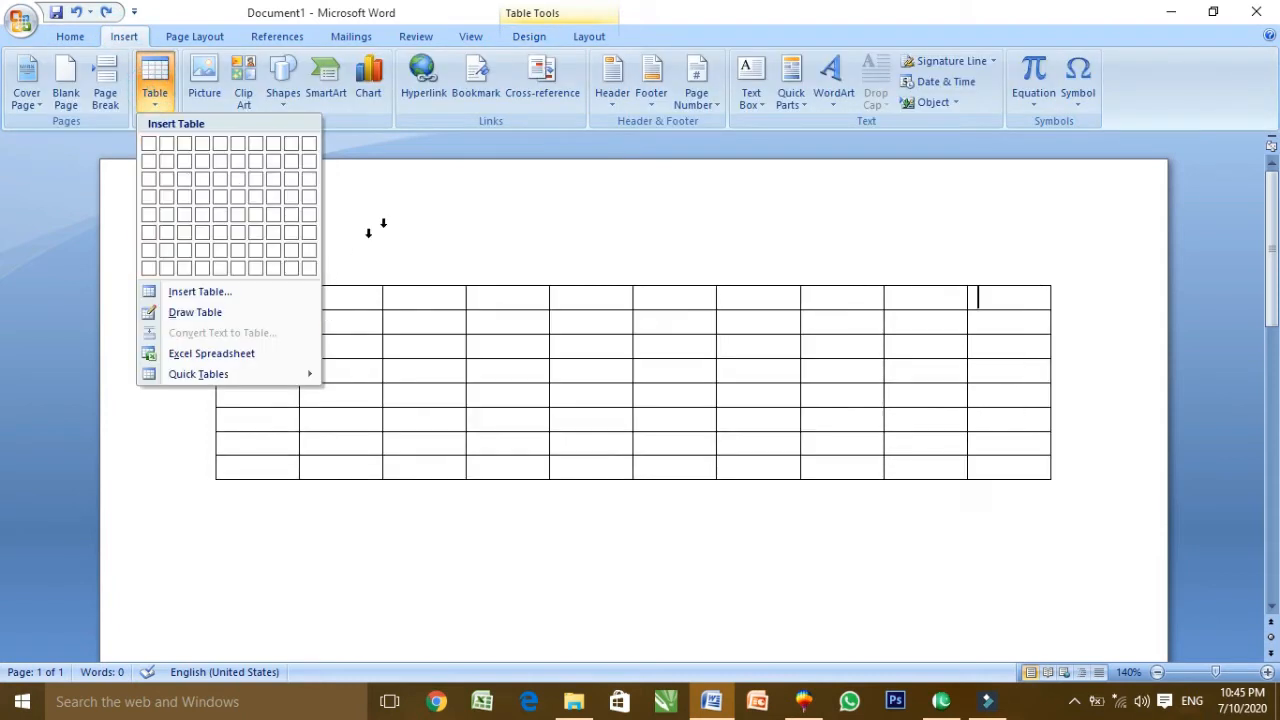
key("Escape")
key("ctrl+z")
left_click(159, 112)
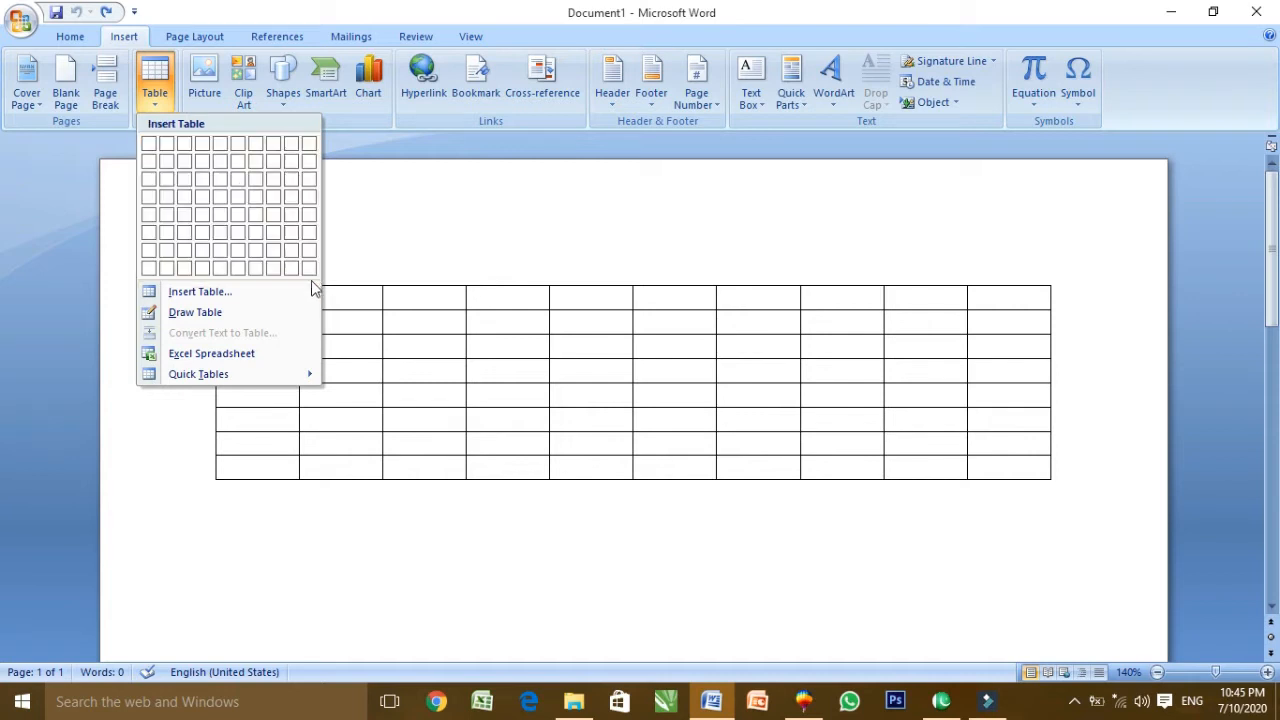
left_click(224, 292)
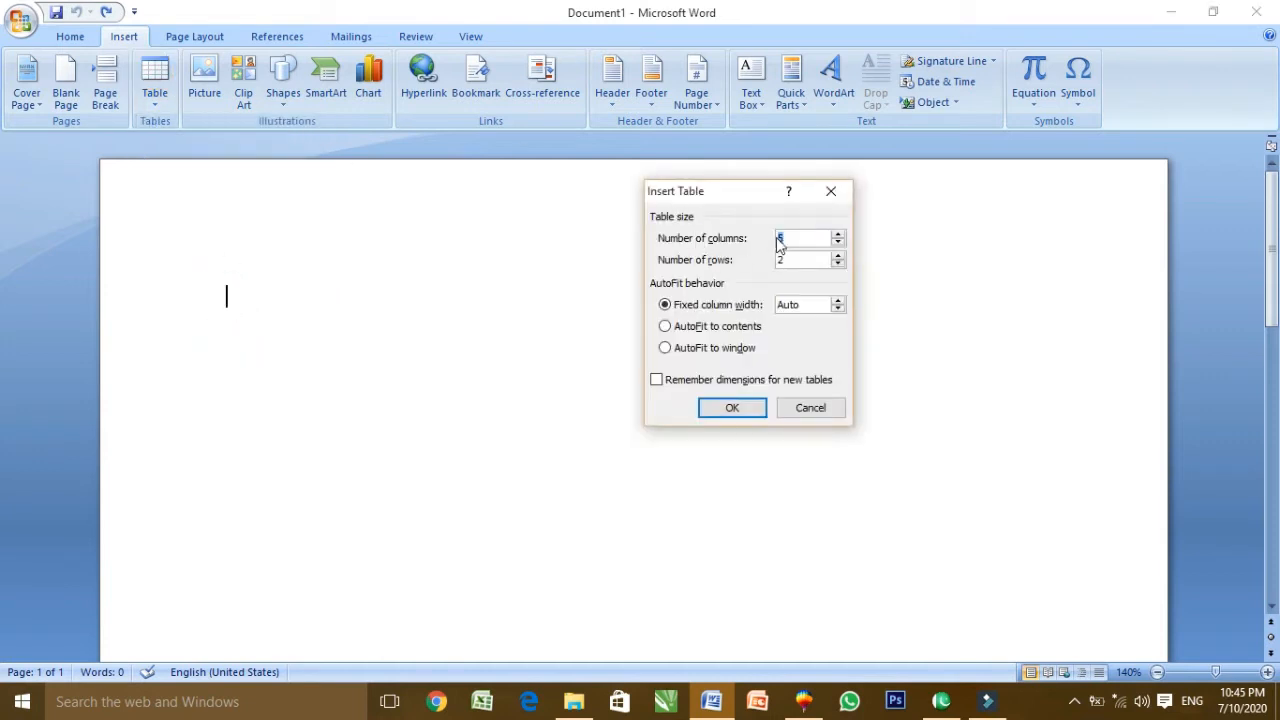
type("20")
key("Tab")
type("50")
left_click(734, 412)
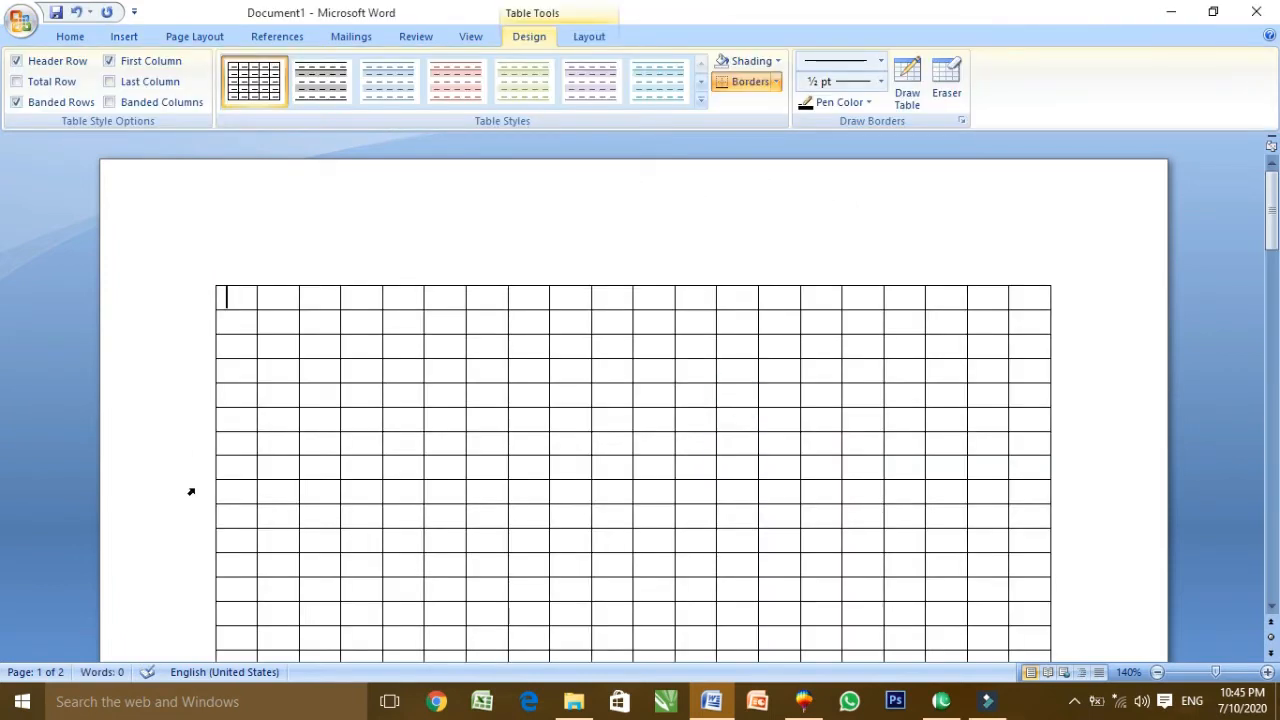
type("roll number")
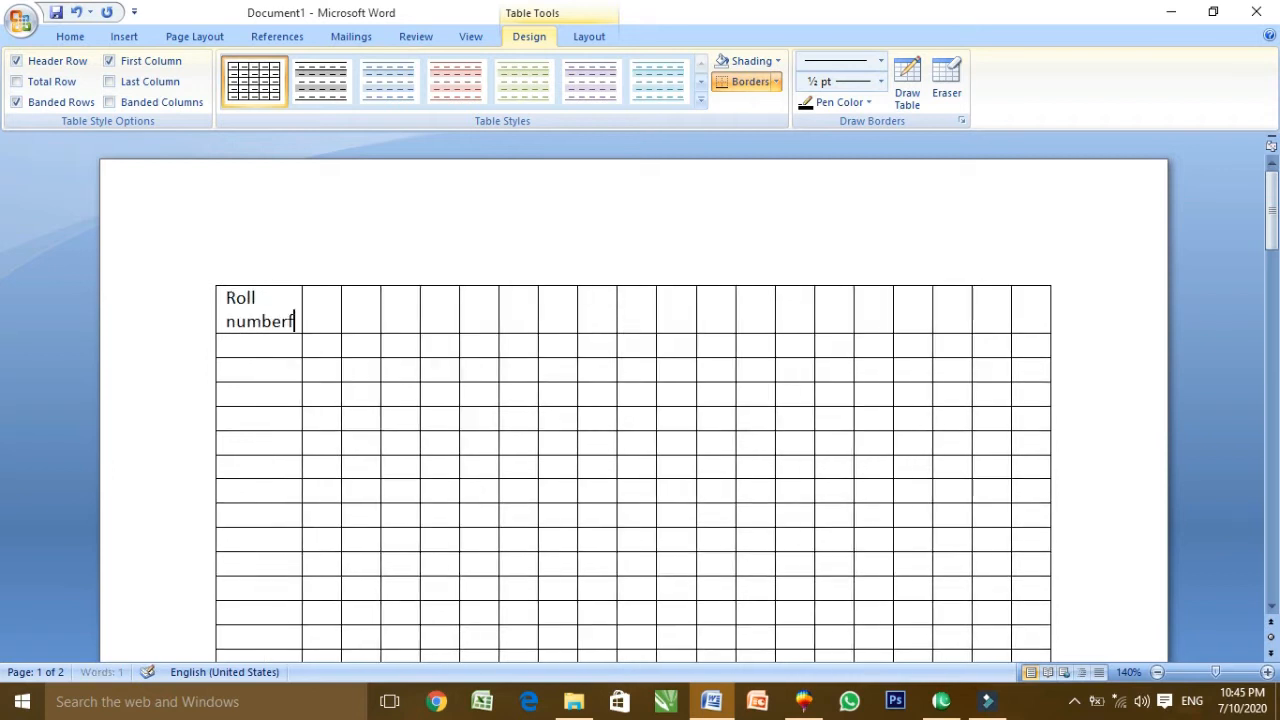
key("Tab")
type("namws")
key("Tab")
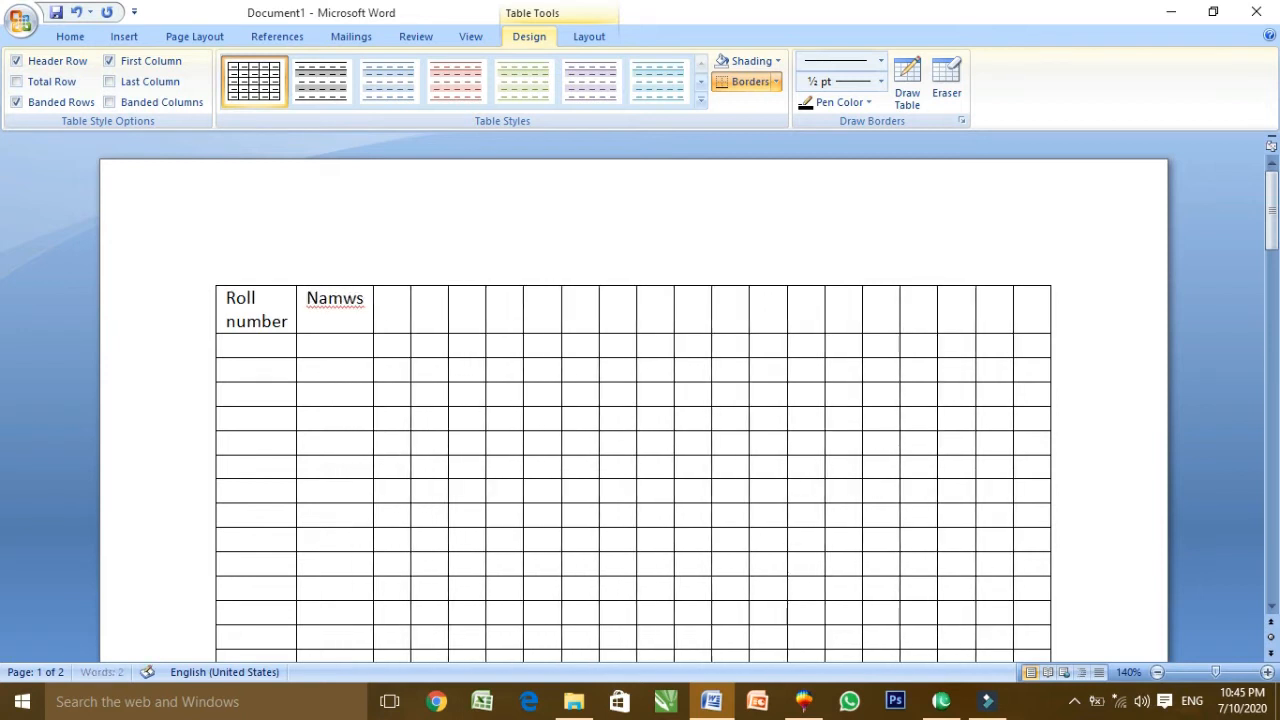
key("Left")
key("BackSpace")
key("BackSpace")
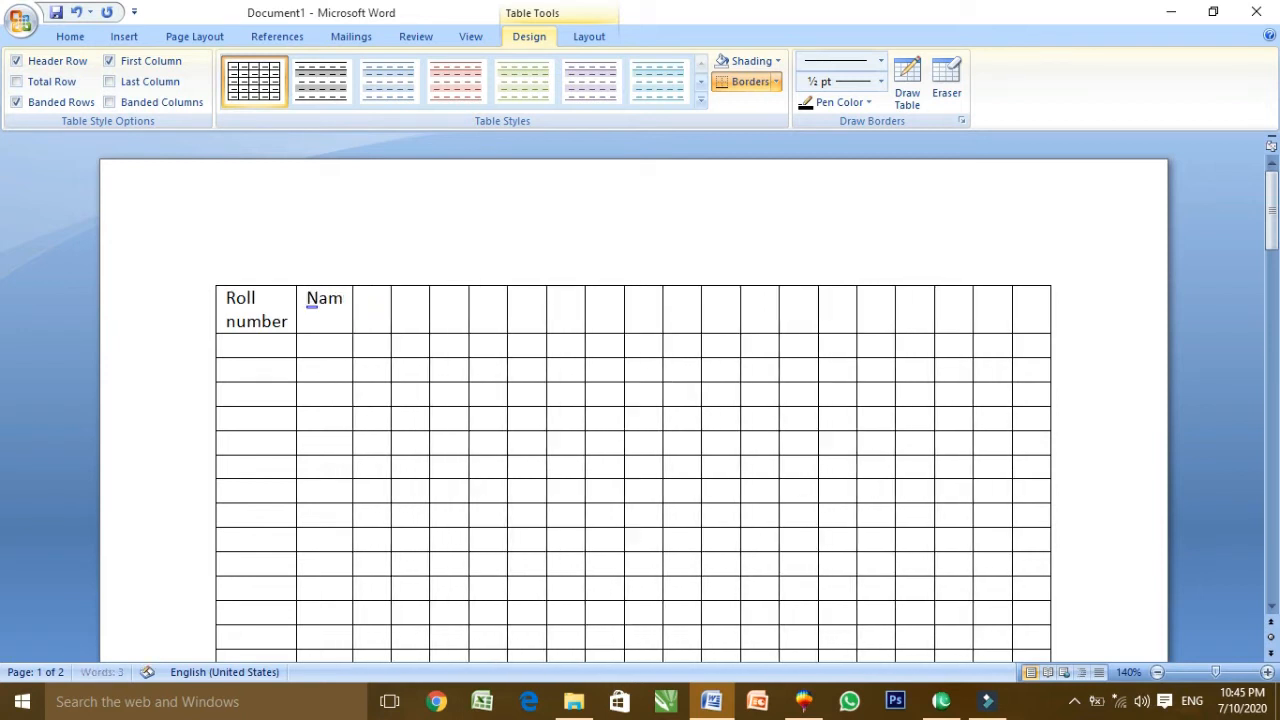
type("ew")
key("Tab")
key("BackSpace")
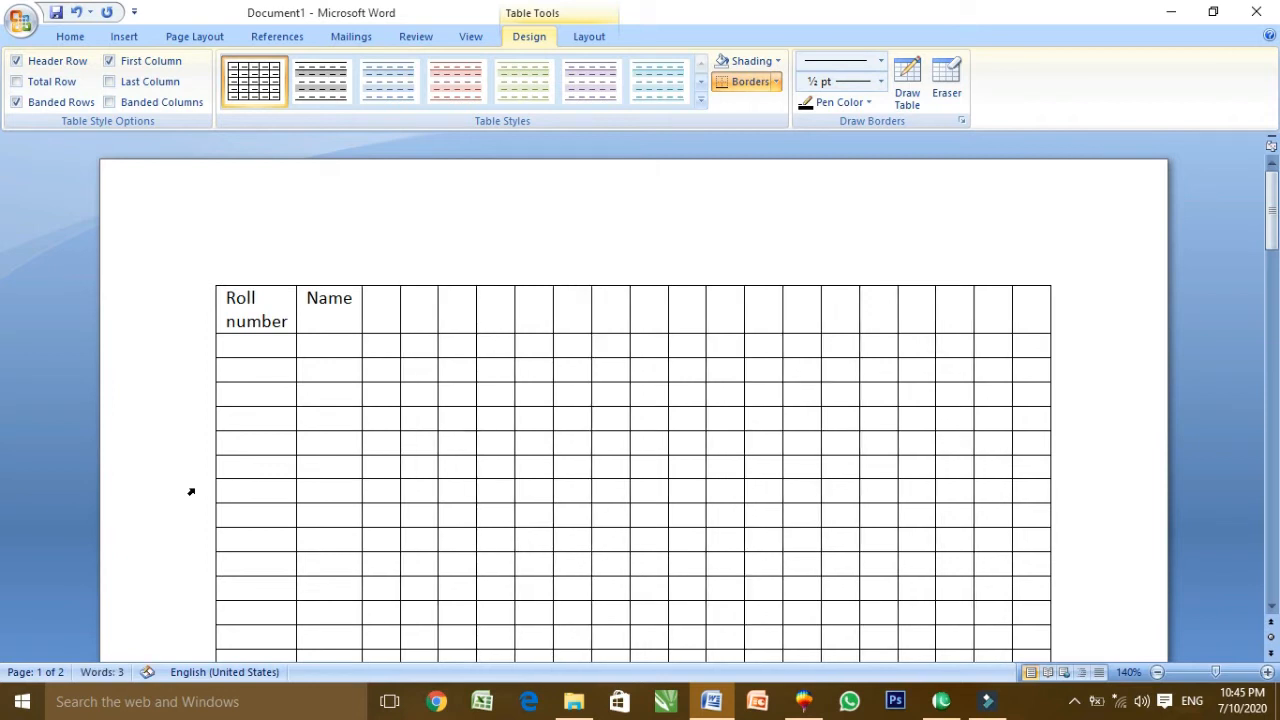
type("fathere")
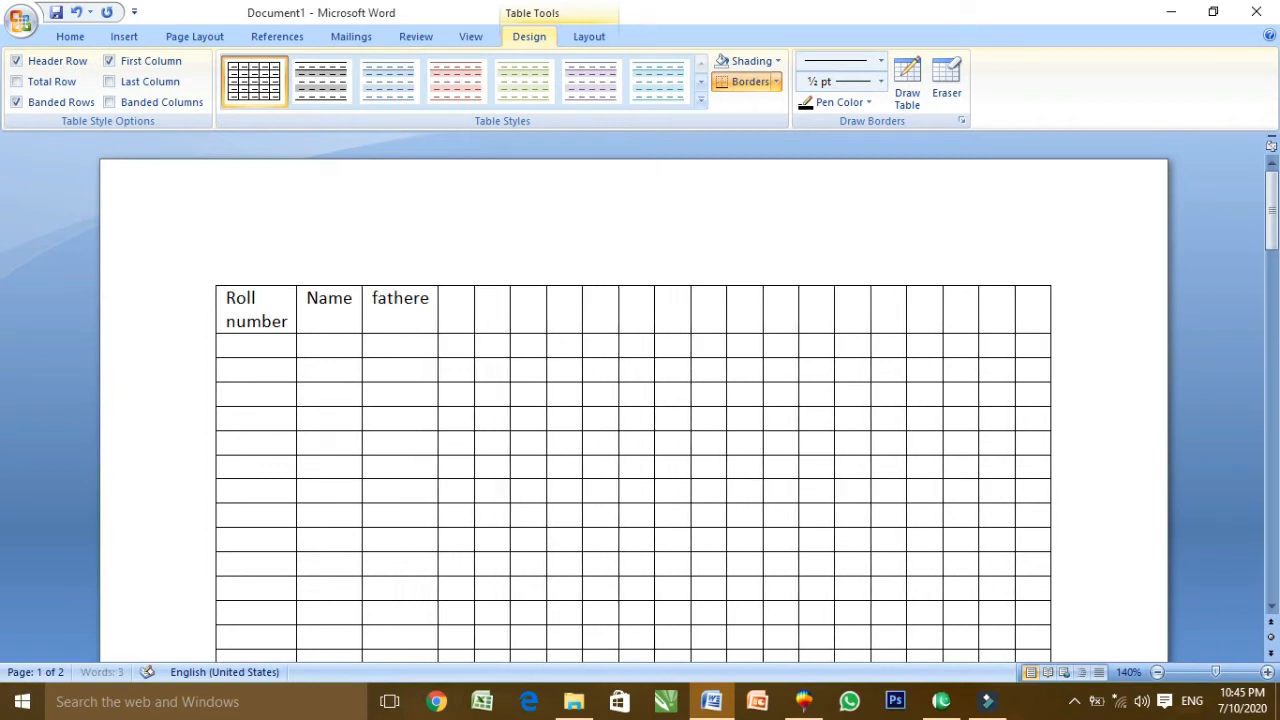
type(" name")
key("Tab")
type("q")
key("BackSpace")
type("adress")
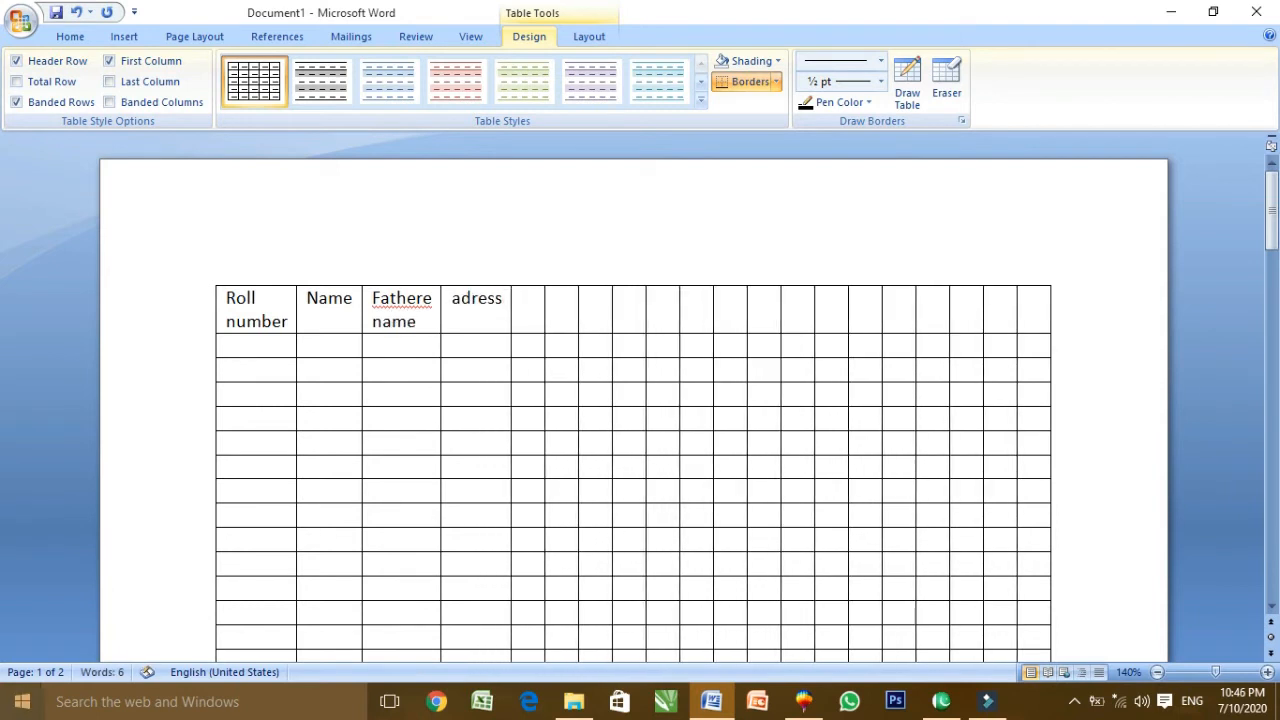
type("dkfjdskfjsdfkldsjfds")
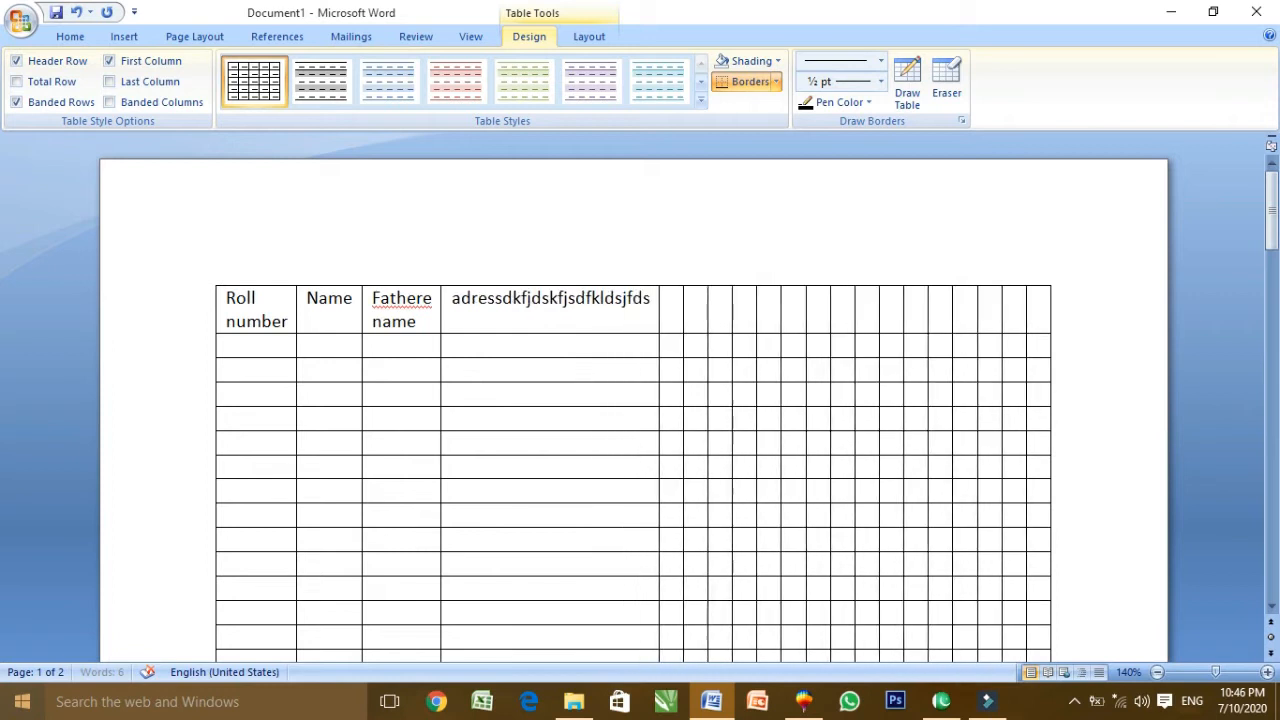
key("Return")
type("sd")
key("Return")
type("fsd")
key("Return")
key("BackSpace")
key("BackSpace")
key("BackSpace")
key("BackSpace")
key("BackSpace")
key("BackSpace")
key("BackSpace")
key("BackSpace")
key("BackSpace")
key("BackSpace")
key("BackSpace")
key("BackSpace")
key("BackSpace")
key("BackSpace")
key("BackSpace")
key("BackSpace")
key("BackSpace")
key("BackSpace")
key("BackSpace")
key("BackSpace")
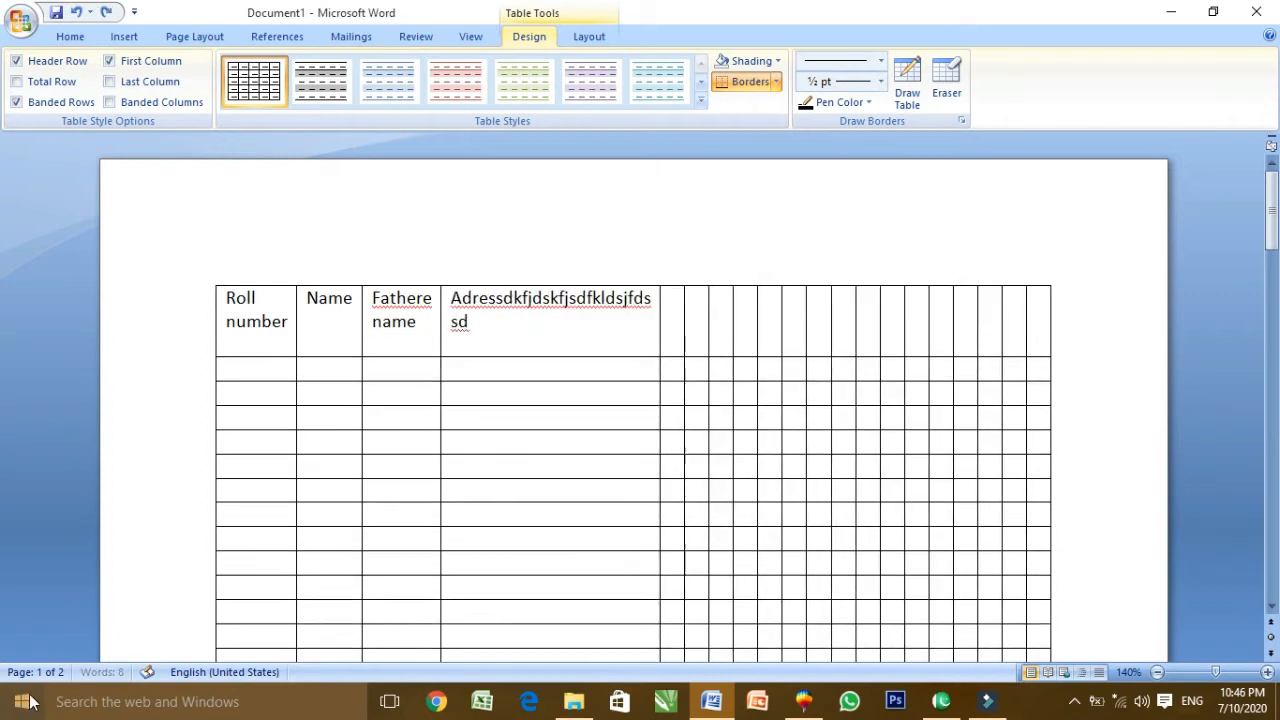
key("ctrl+z")
key("ctrl+z")
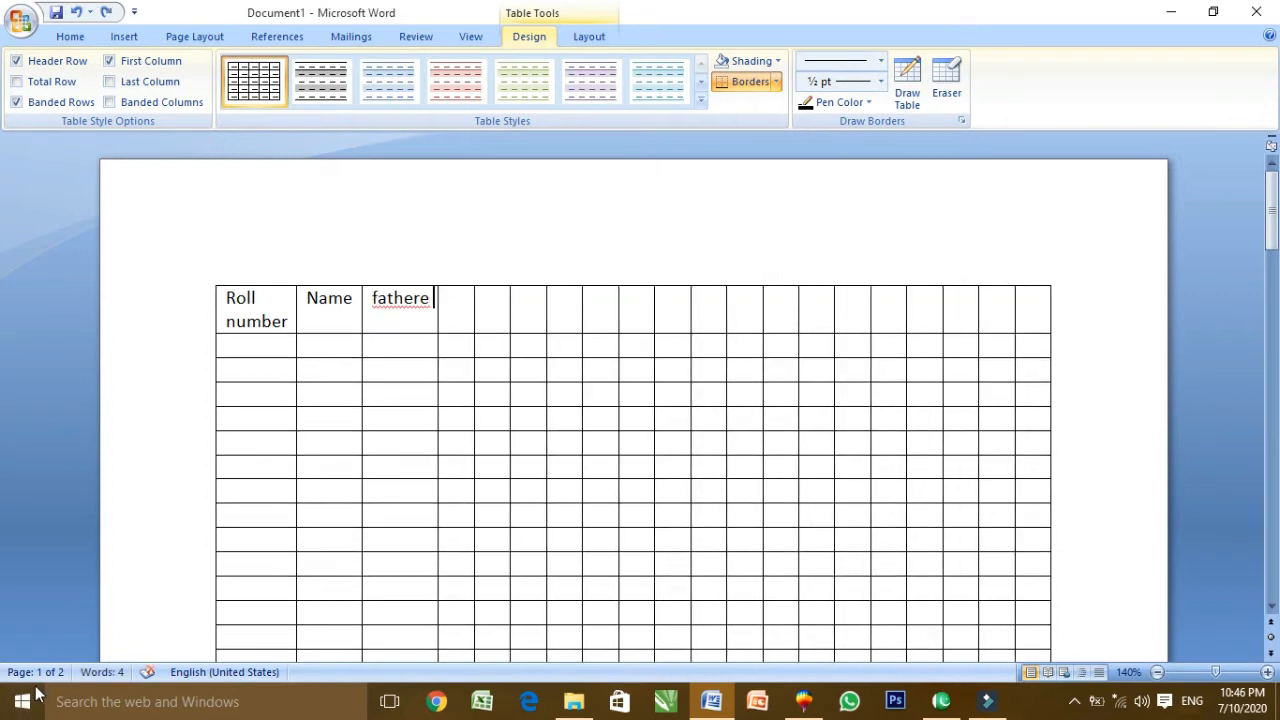
key("ctrl+a")
key("Delete")
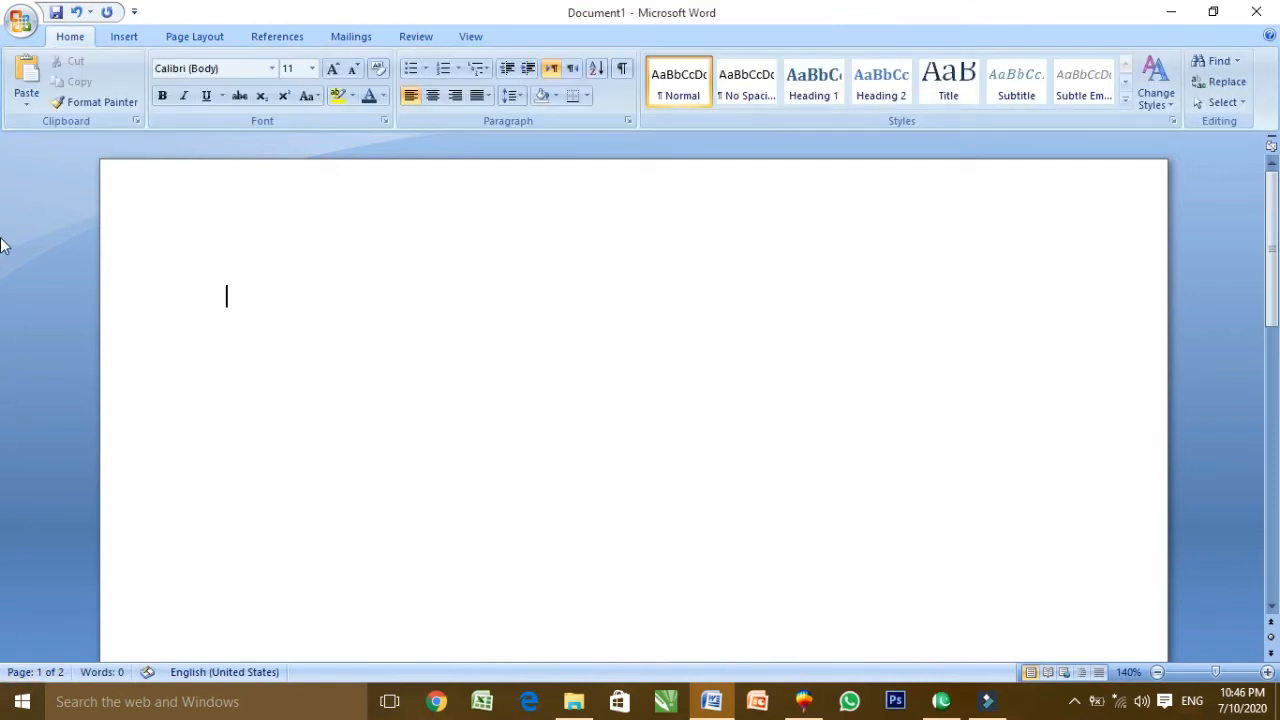
Hand-draw a table with Draw Table: outer border, column dividers and a row line
left_click(124, 37)
left_click(155, 92)
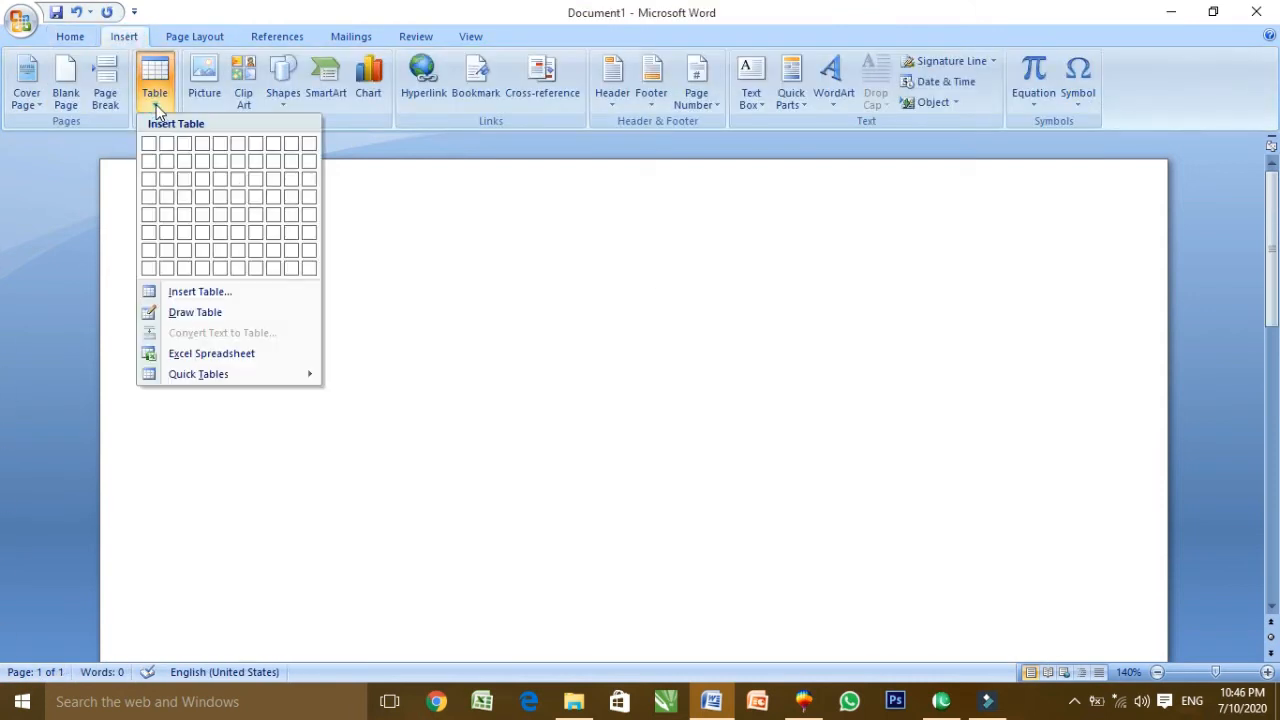
left_click(220, 316)
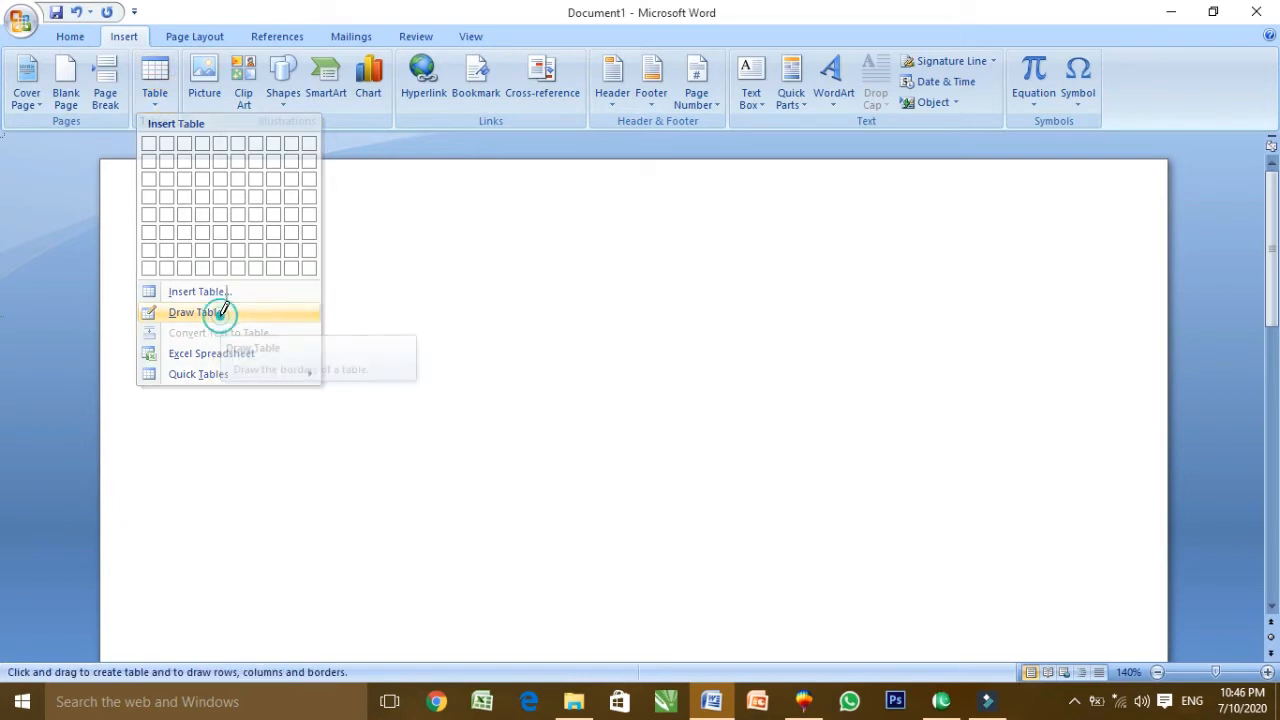
mouse_move(175, 250)
left_mouse_down()
mouse_move(192, 288)
mouse_move(372, 366)
mouse_move(712, 483)
mouse_move(898, 513)
left_mouse_up()
left_click_drag(1040, 537, 1134, 586)
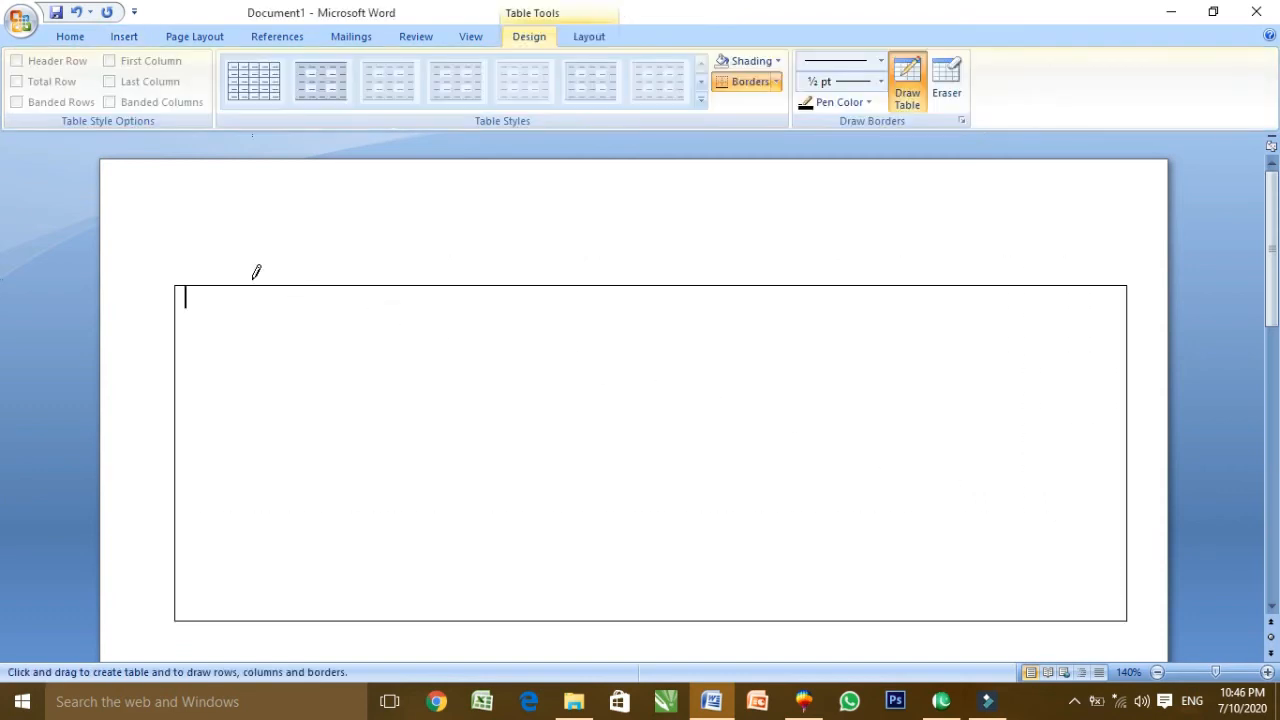
left_click_drag(245, 379, 237, 491)
left_click_drag(519, 286, 521, 490)
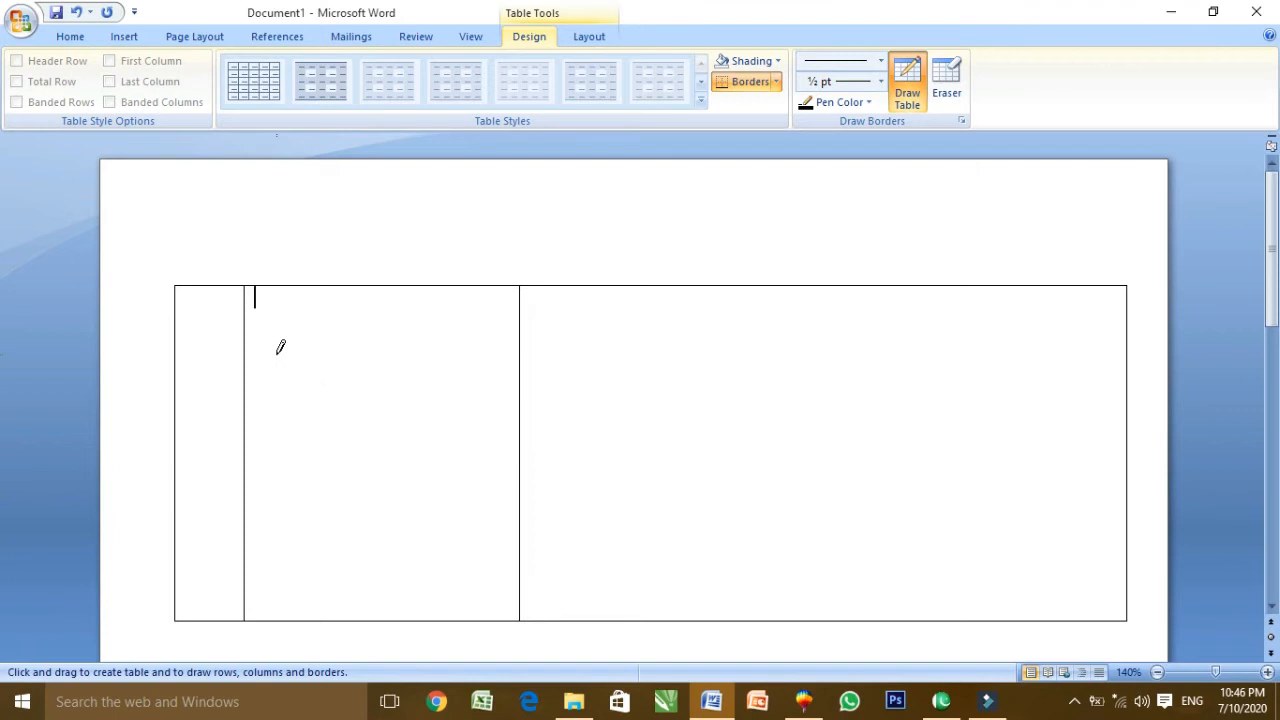
mouse_move(681, 286)
left_mouse_down()
mouse_move(660, 500)
mouse_move(678, 626)
left_mouse_up()
left_click_drag(917, 286, 911, 556)
left_click_drag(175, 332, 1046, 330)
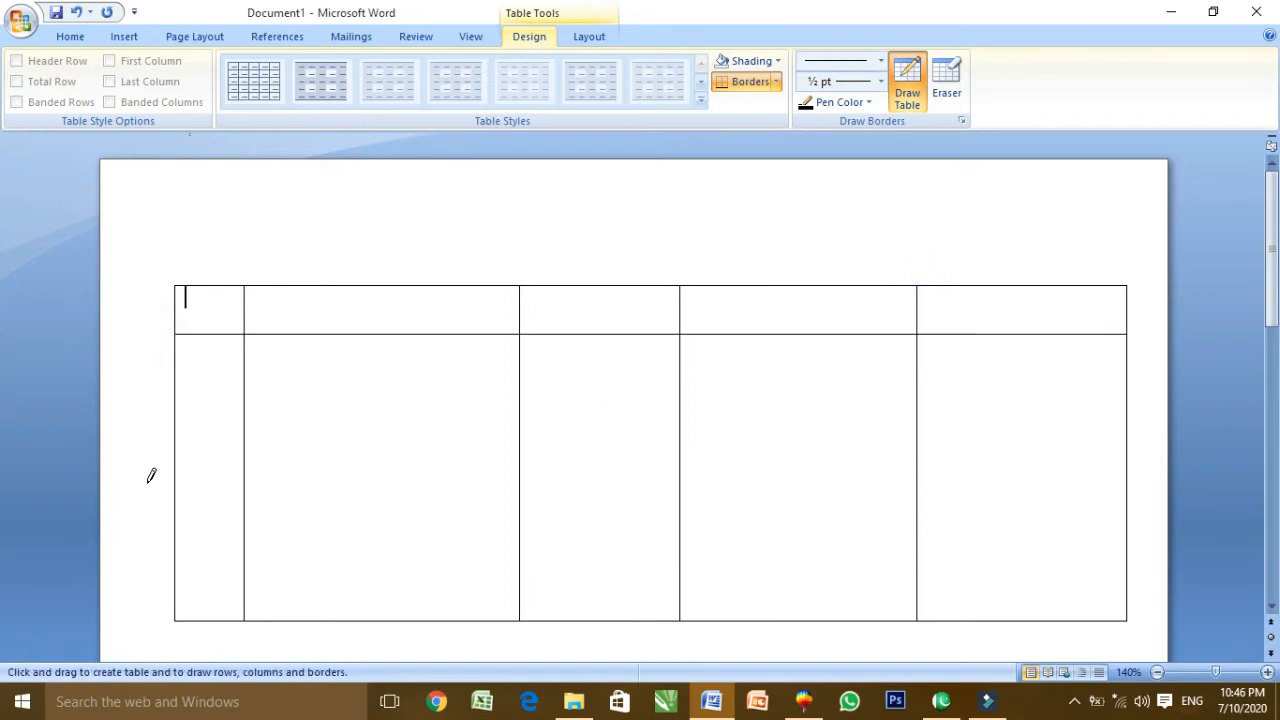
left_click_drag(180, 476, 1078, 478)
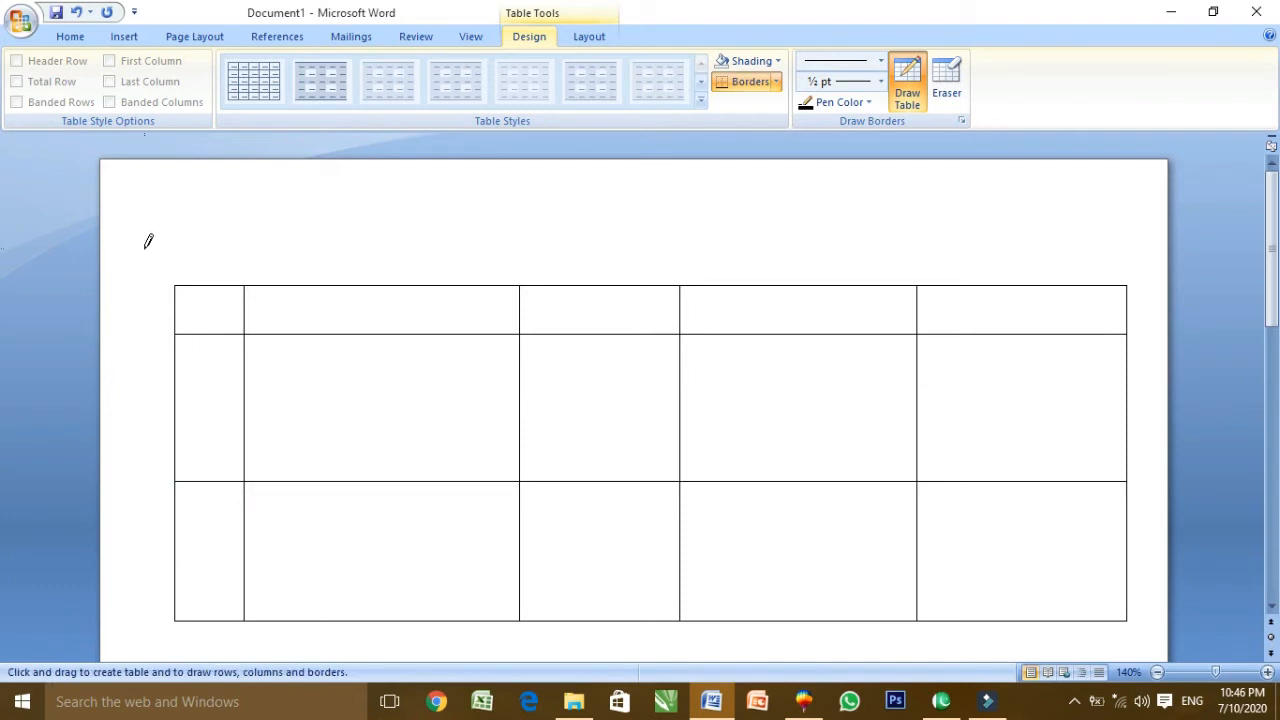
Select all with Ctrl+A and delete the drawn table, leaving an empty page
left_click(62, 38)
key("ctrl+a")
key("Delete")
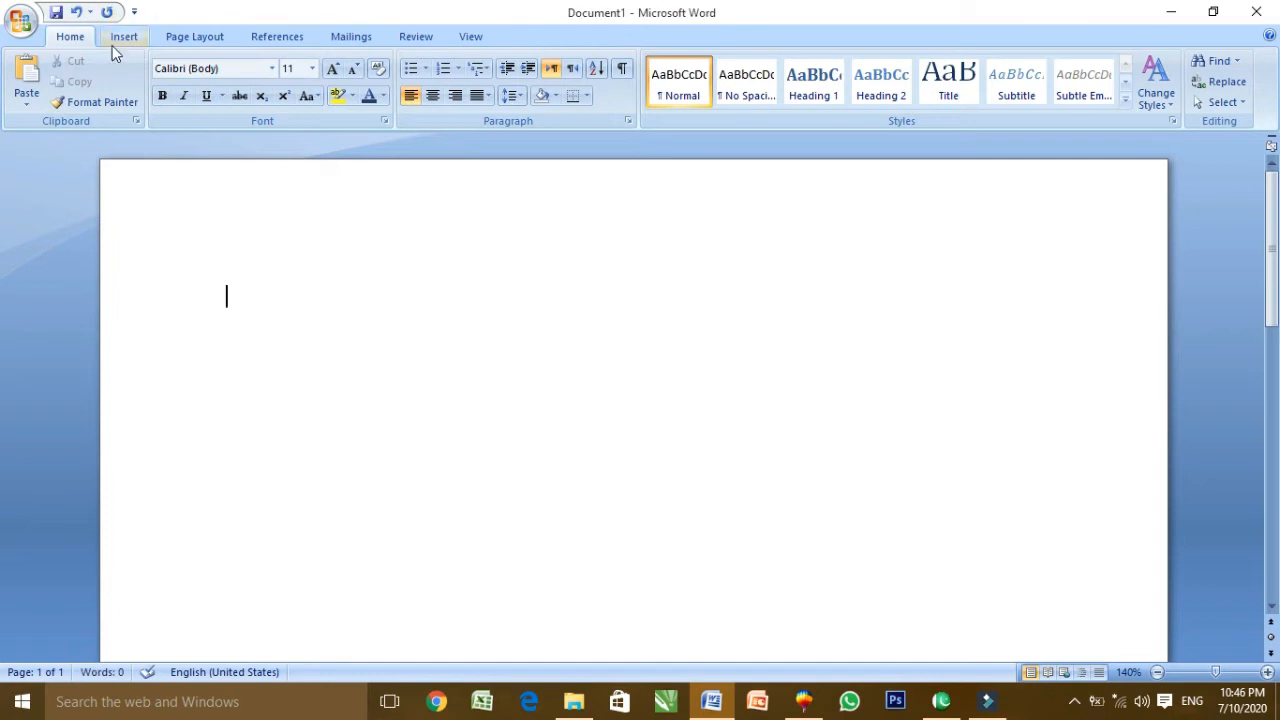
left_click(113, 42)
Type the line name,f.name,adresss,city,cell no on the page
left_click(153, 80)
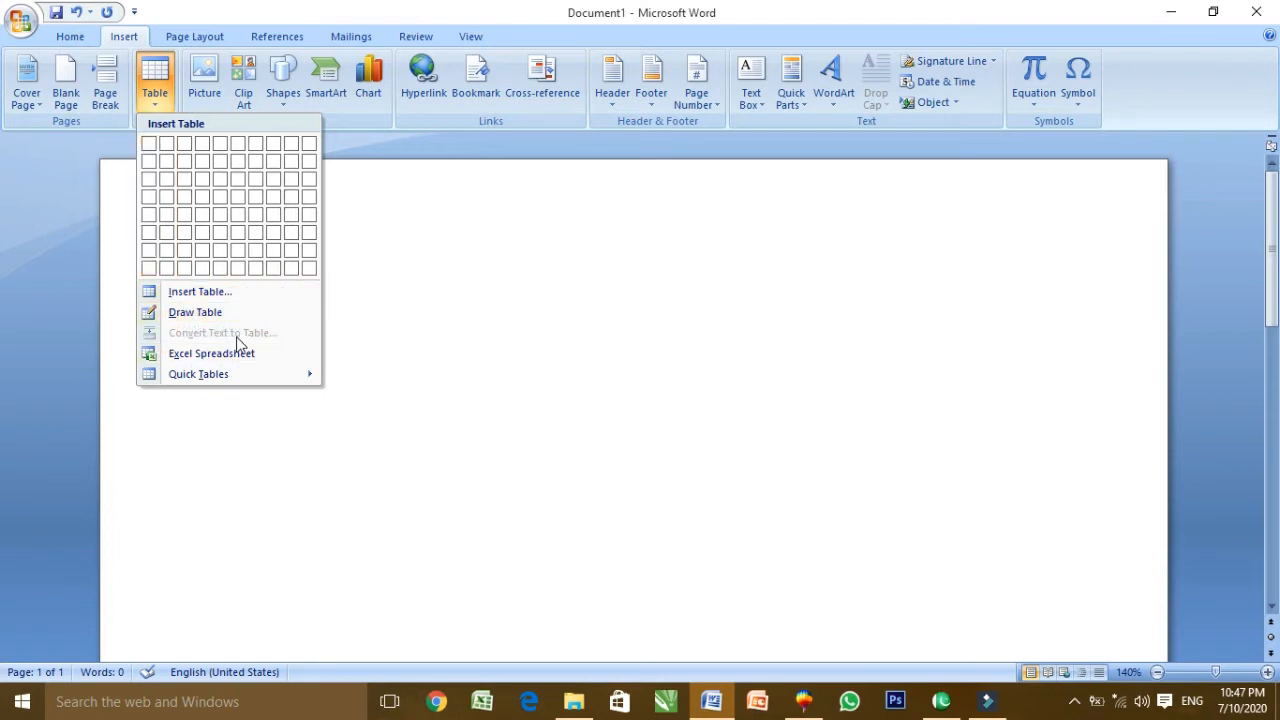
left_click(400, 300)
type("na")
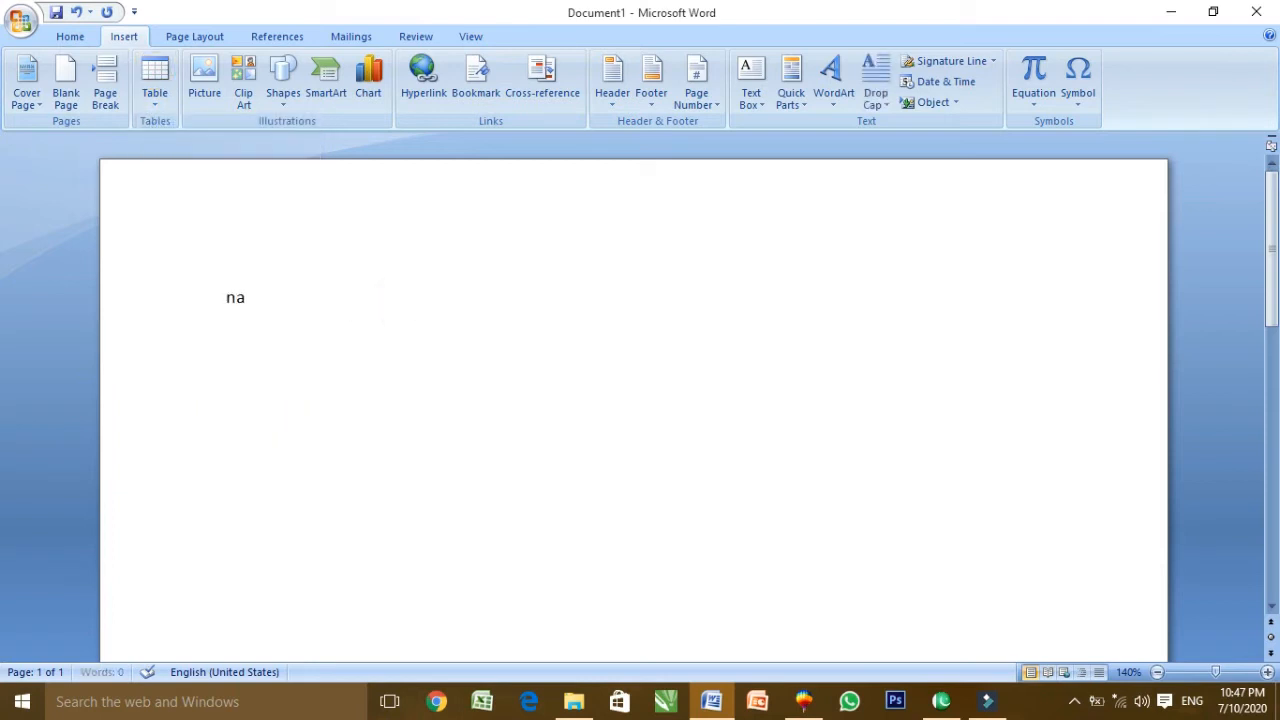
type("me,f.name,adresss,city,cell no")
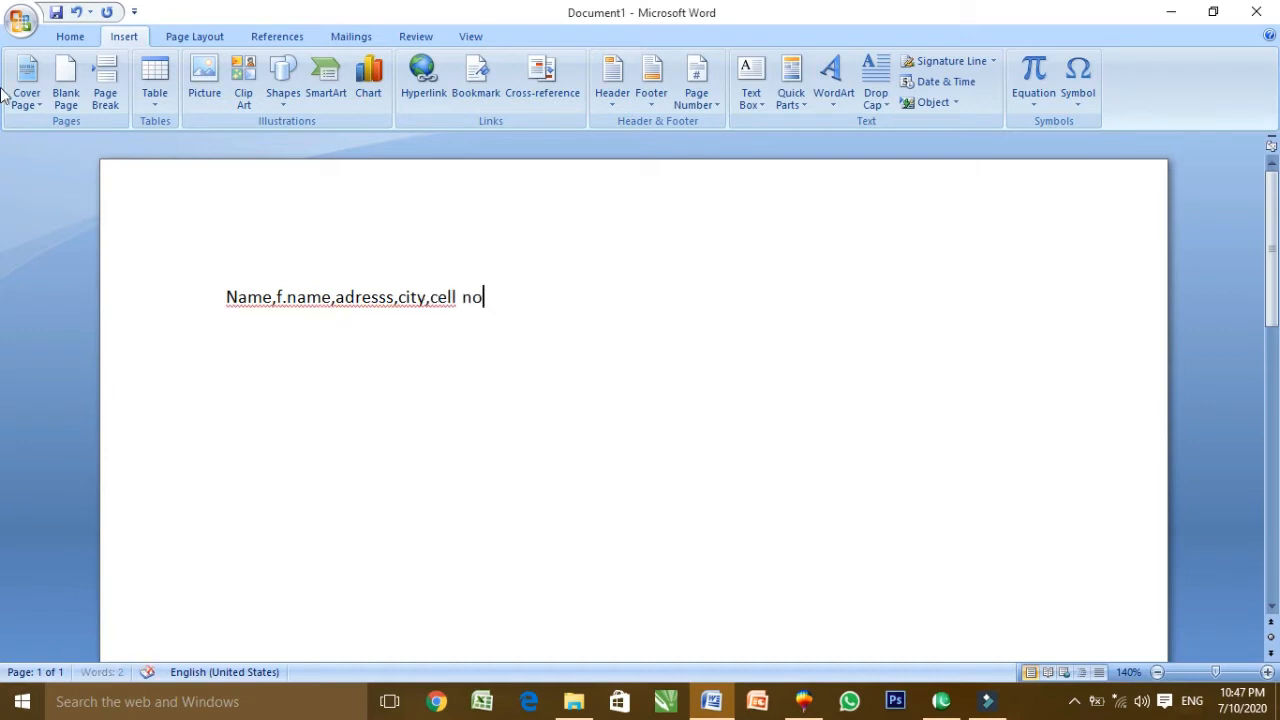
Convert the selected comma-separated line into a five-column table
left_click(155, 82)
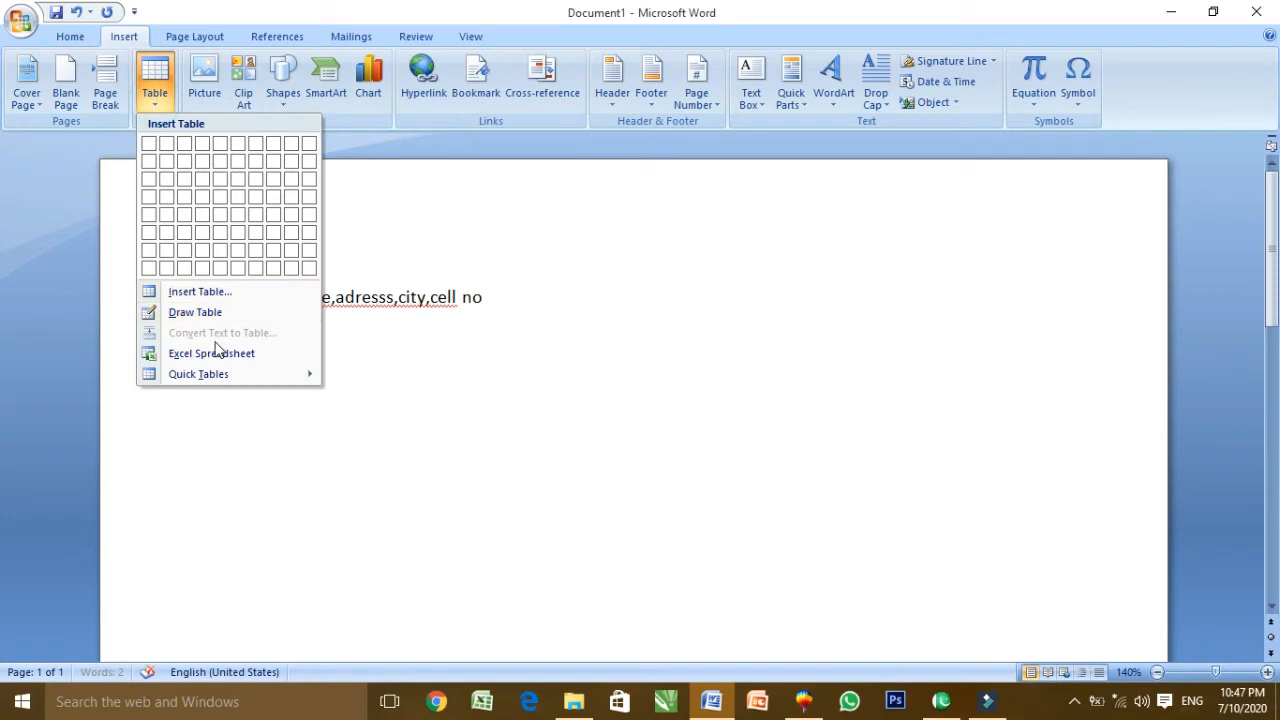
left_click(514, 317)
left_click_drag(514, 315, 224, 312)
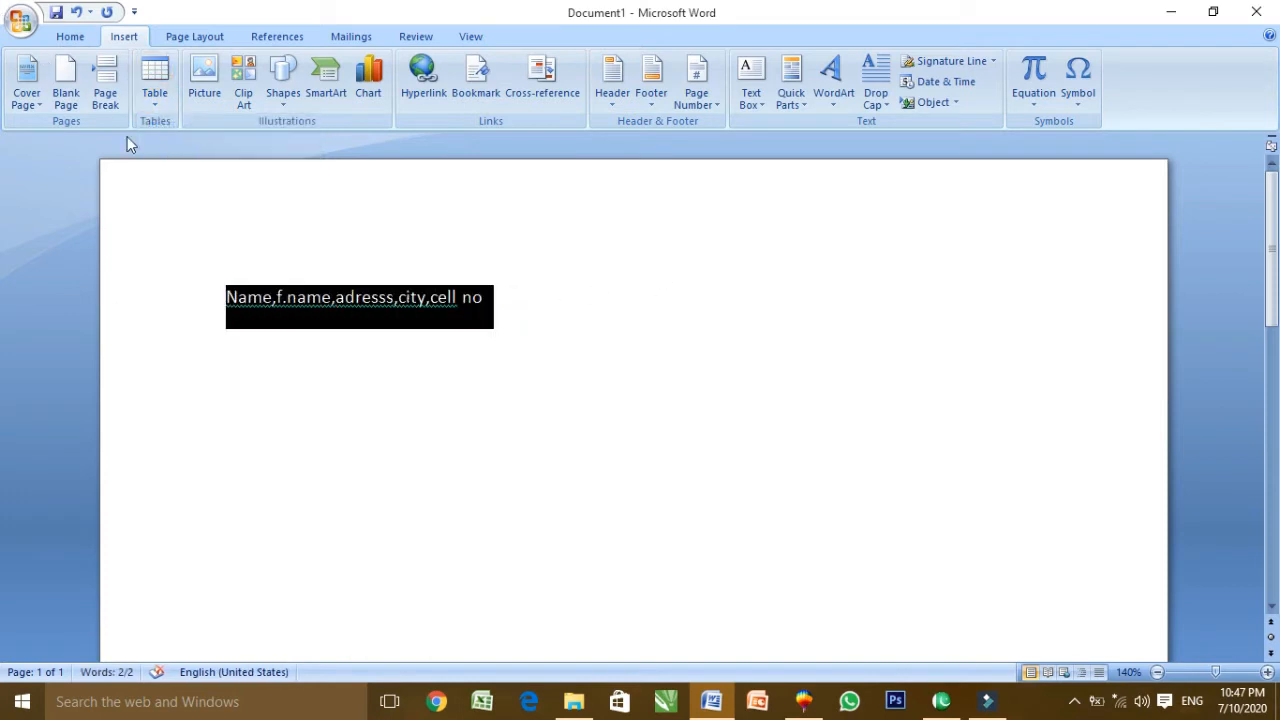
left_click(153, 95)
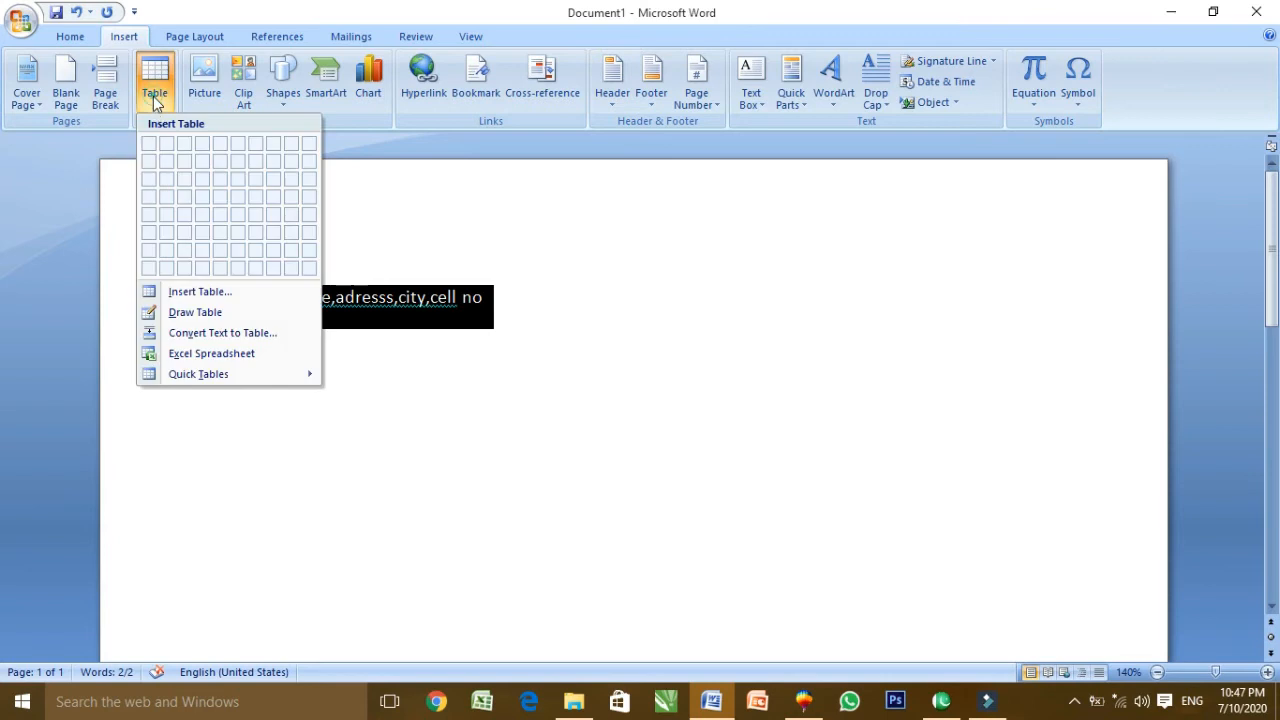
left_click(193, 338)
left_click(743, 446)
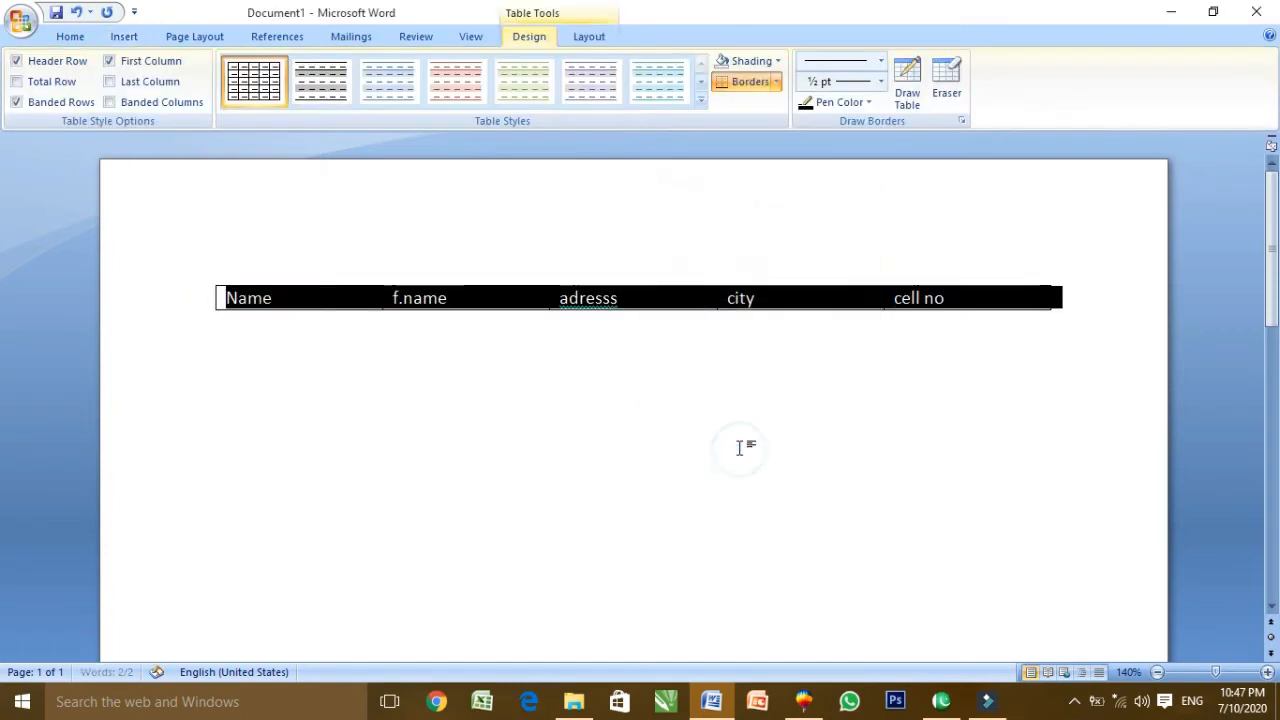
left_click(663, 424)
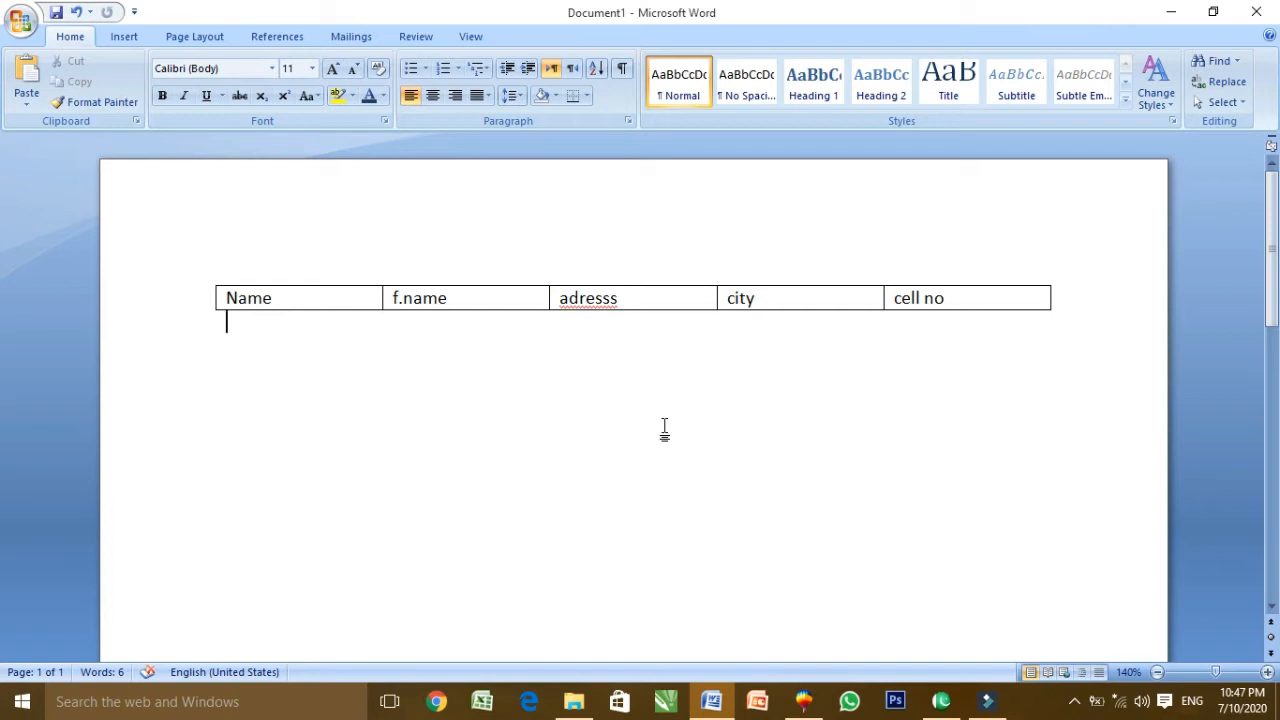
left_click(112, 37)
left_click(154, 110)
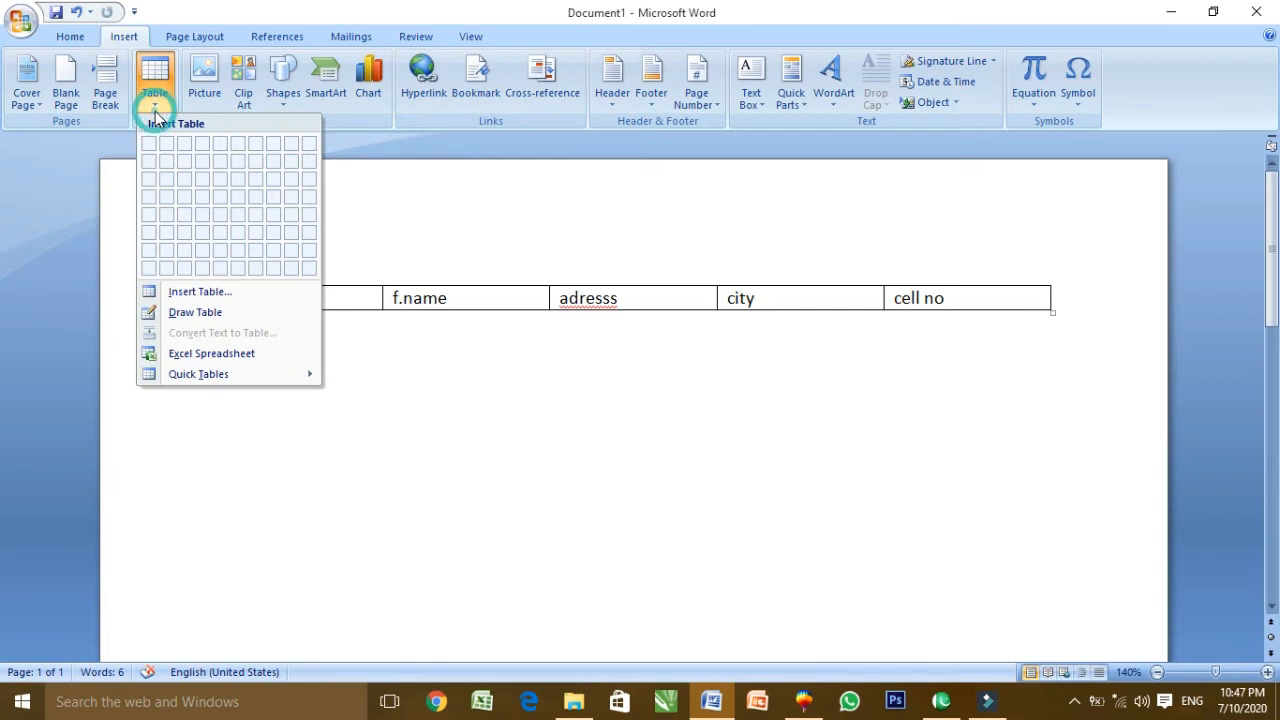
Insert an embedded Excel spreadsheet and enter 1, 2, 3, 4 down column A
left_click(229, 356)
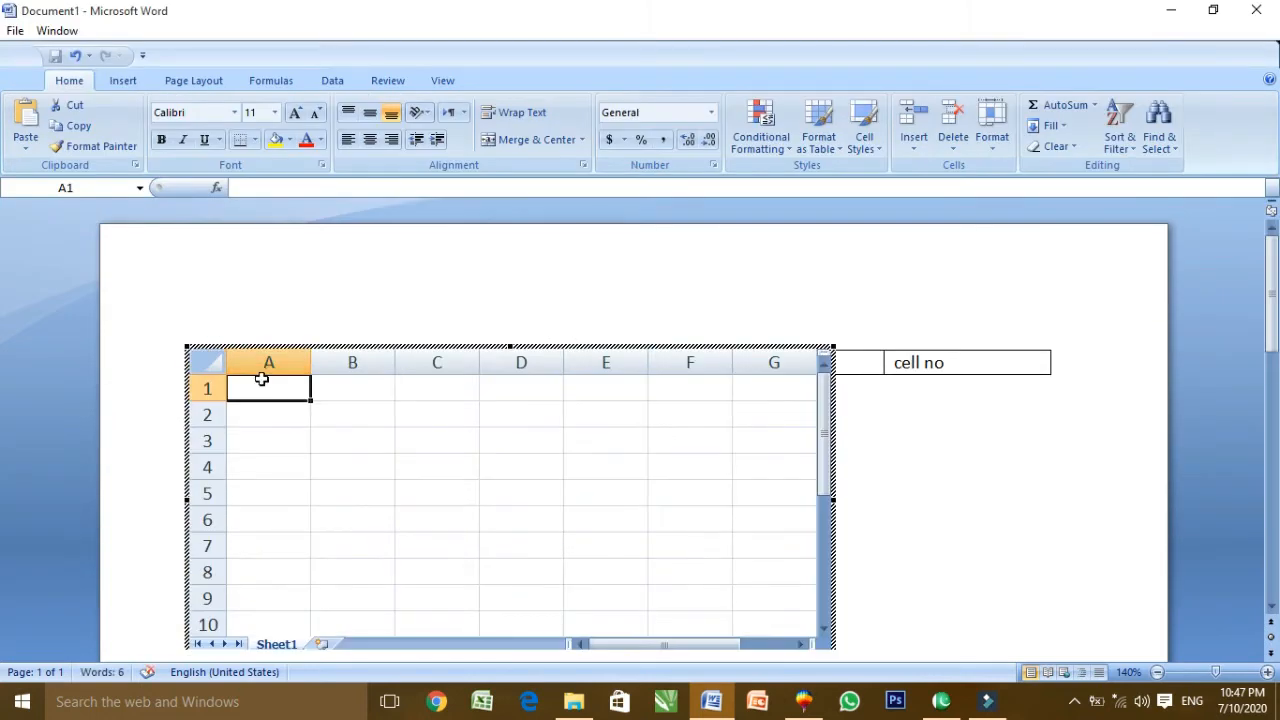
type("1")
key("Return")
type("2")
key("Return")
type("3")
key("Return")
type("34")
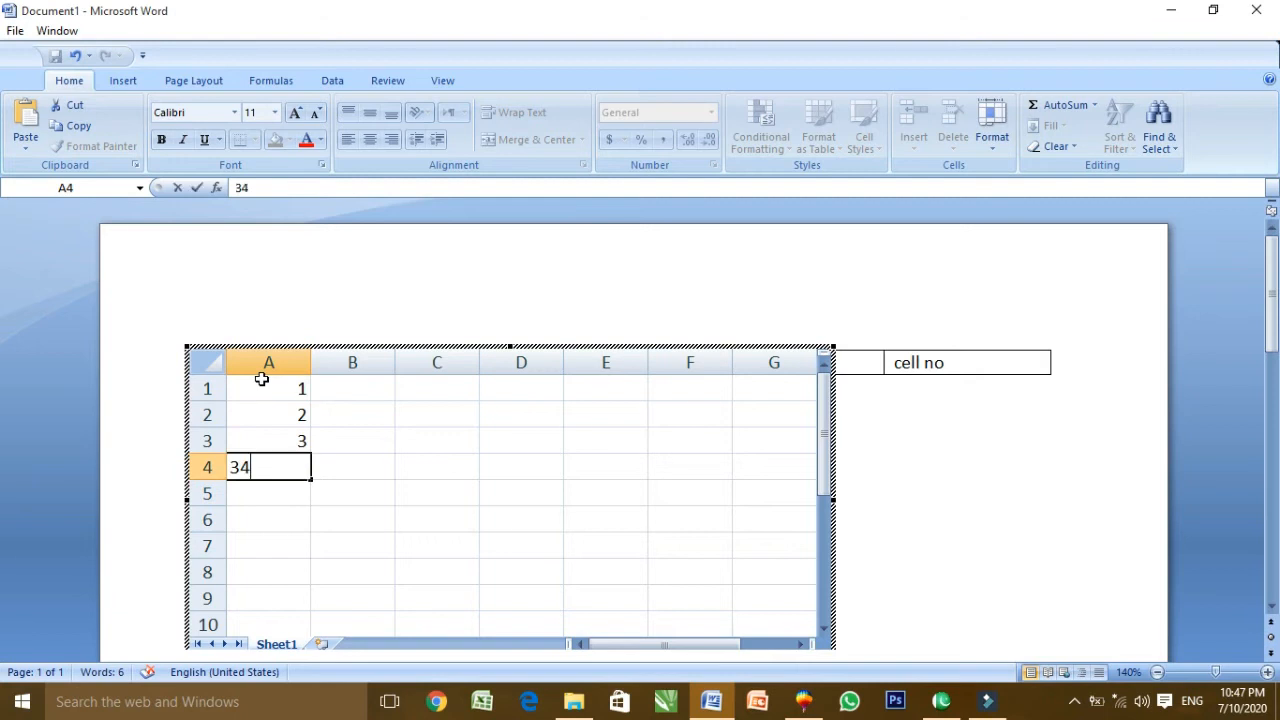
key("BackSpace")
key("Return")
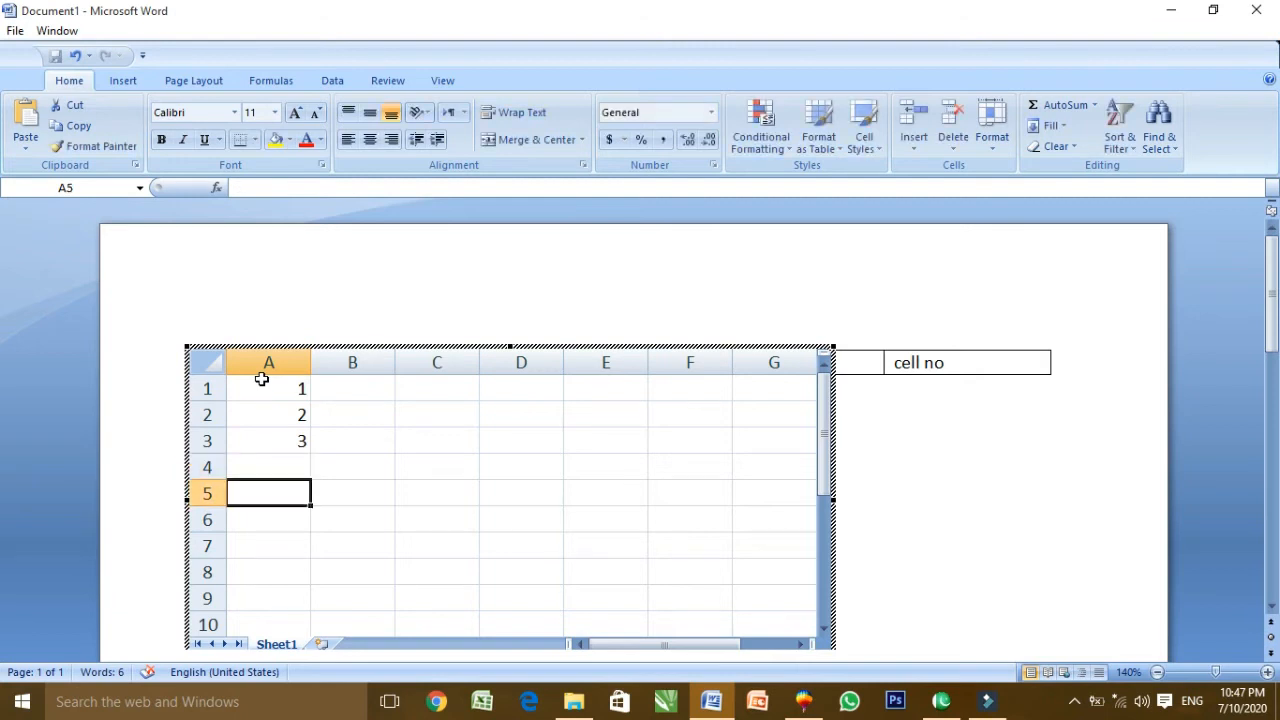
key("Up")
type("4")
key("Return")
Exit the spreadsheet and delete all document content with Ctrl+A and Delete
left_click(891, 443)
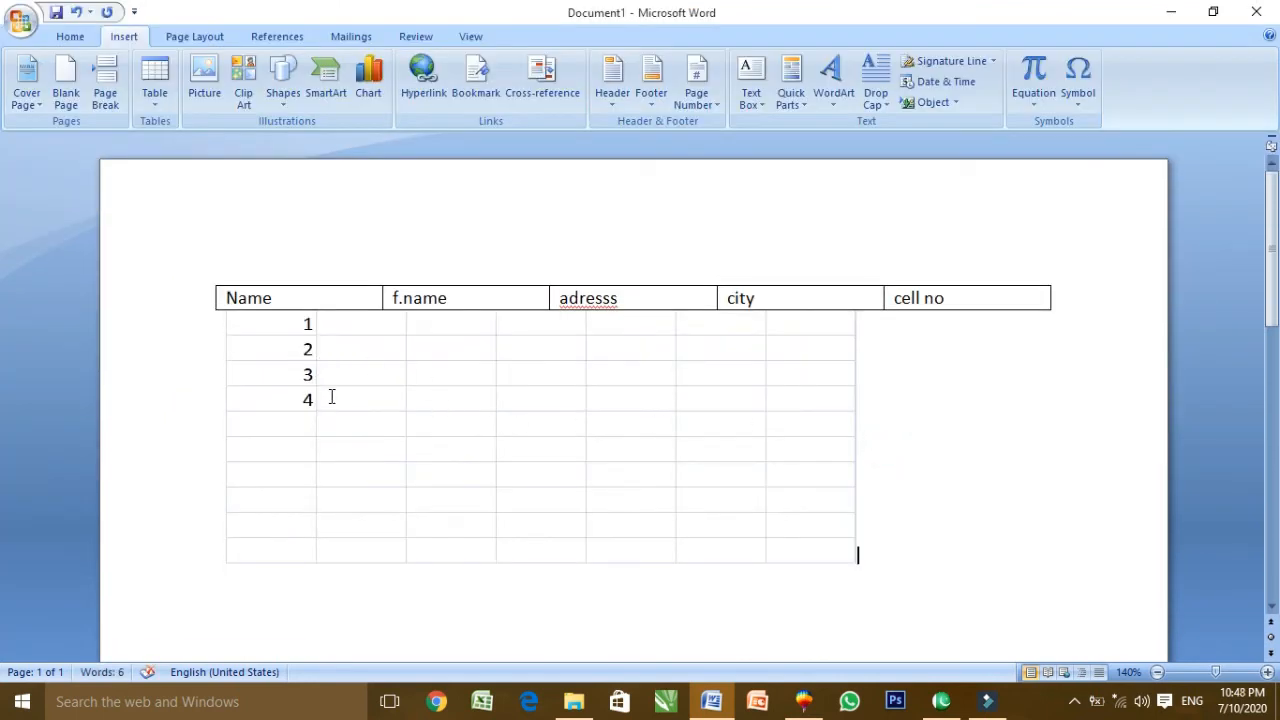
key("ctrl+a")
key("Delete")
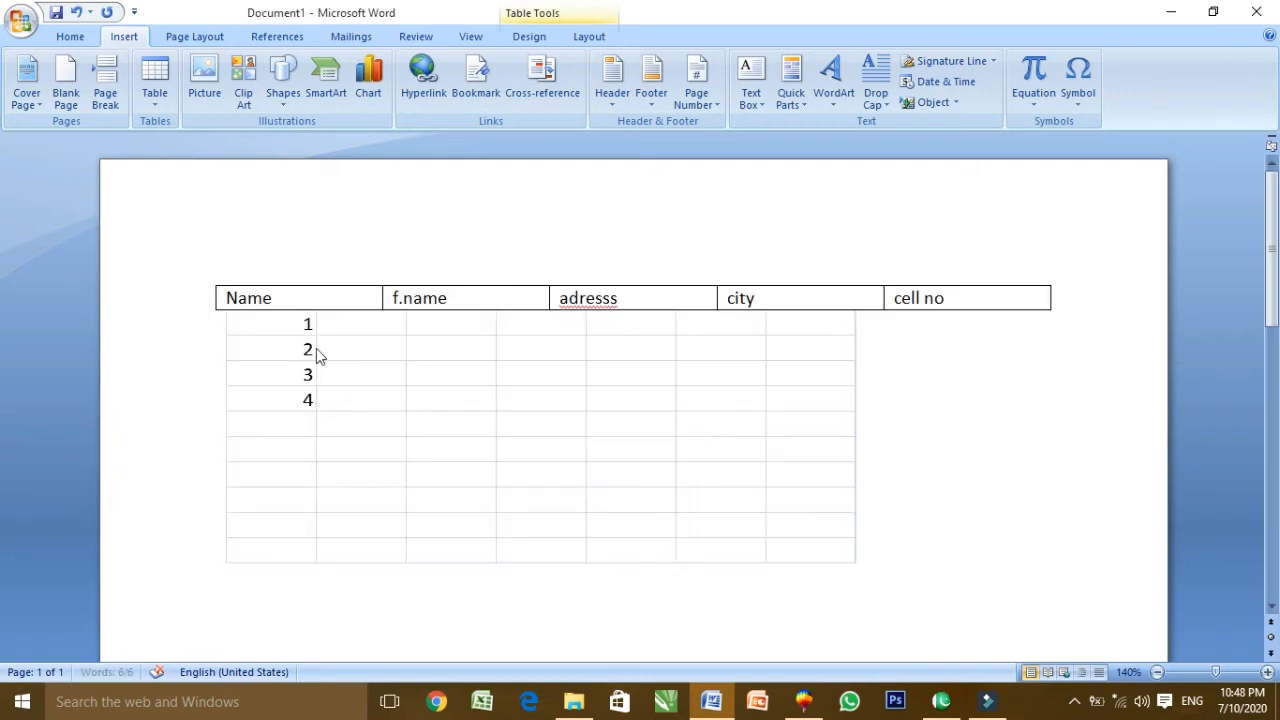
left_click(154, 88)
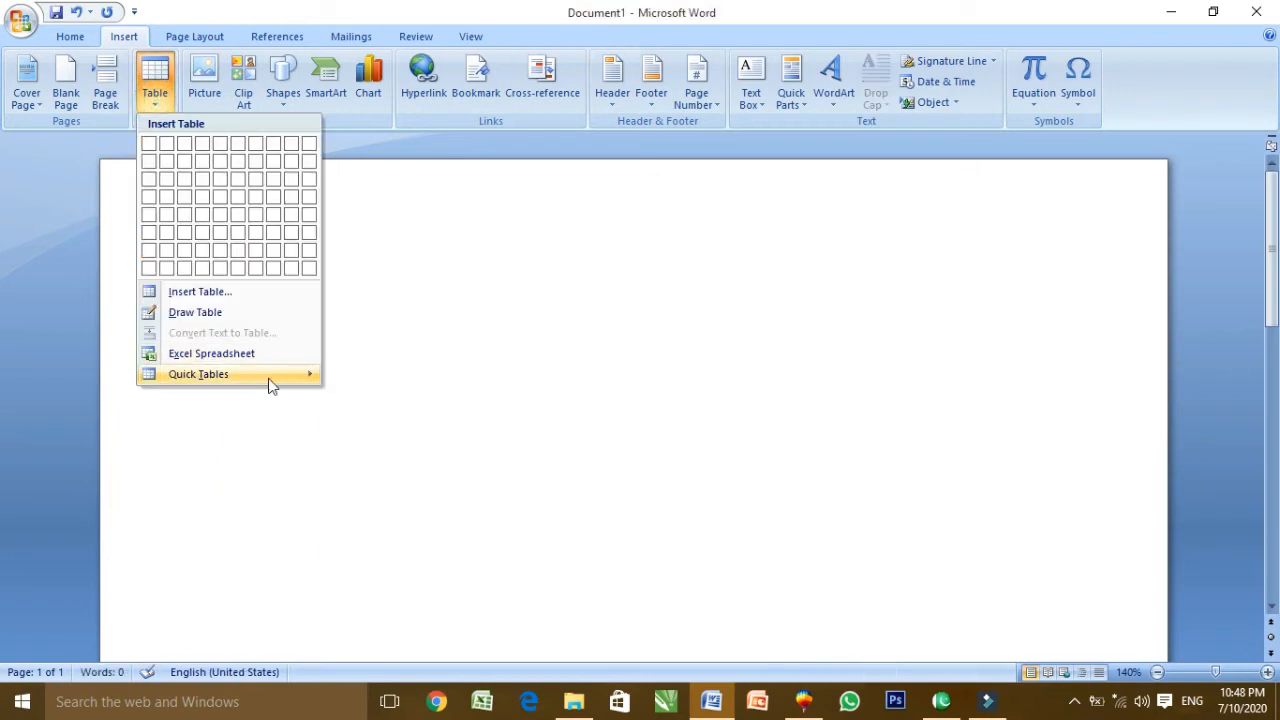
mouse_move(268, 380)
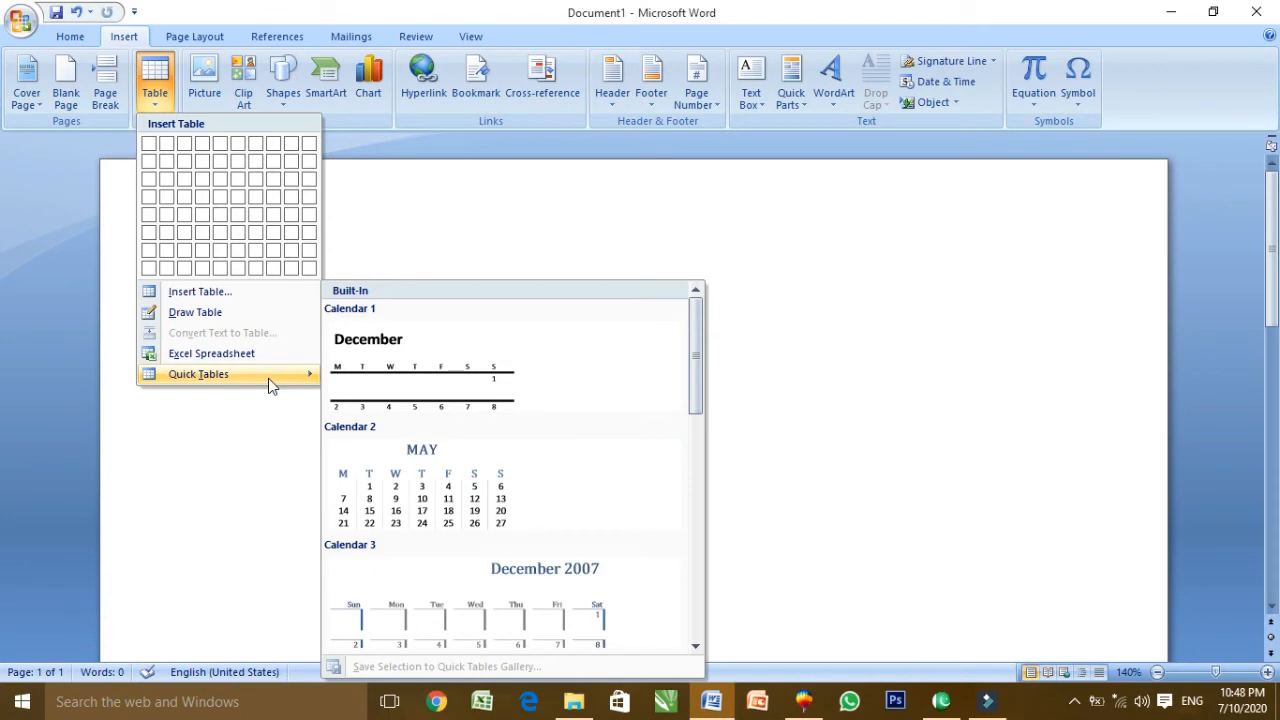
mouse_move(695, 336)
left_mouse_down()
mouse_move(696, 560)
mouse_move(692, 320)
left_mouse_up()
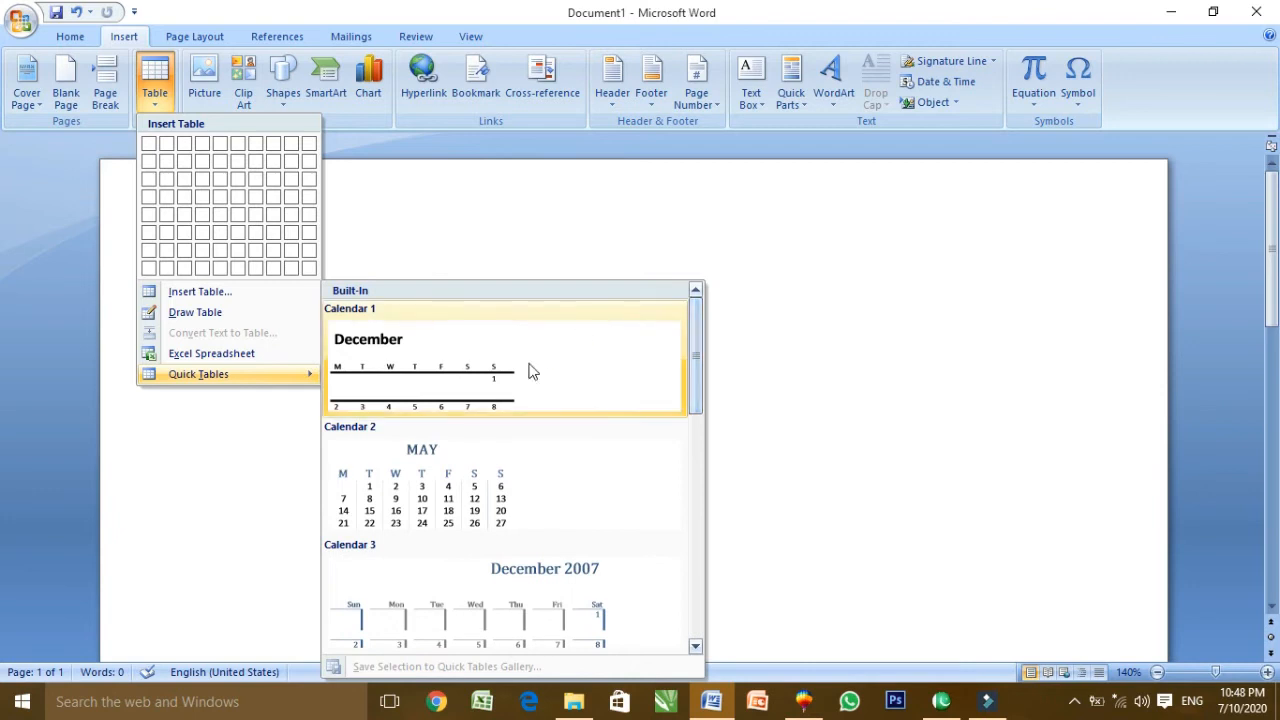
left_click(457, 371)
type("2020")
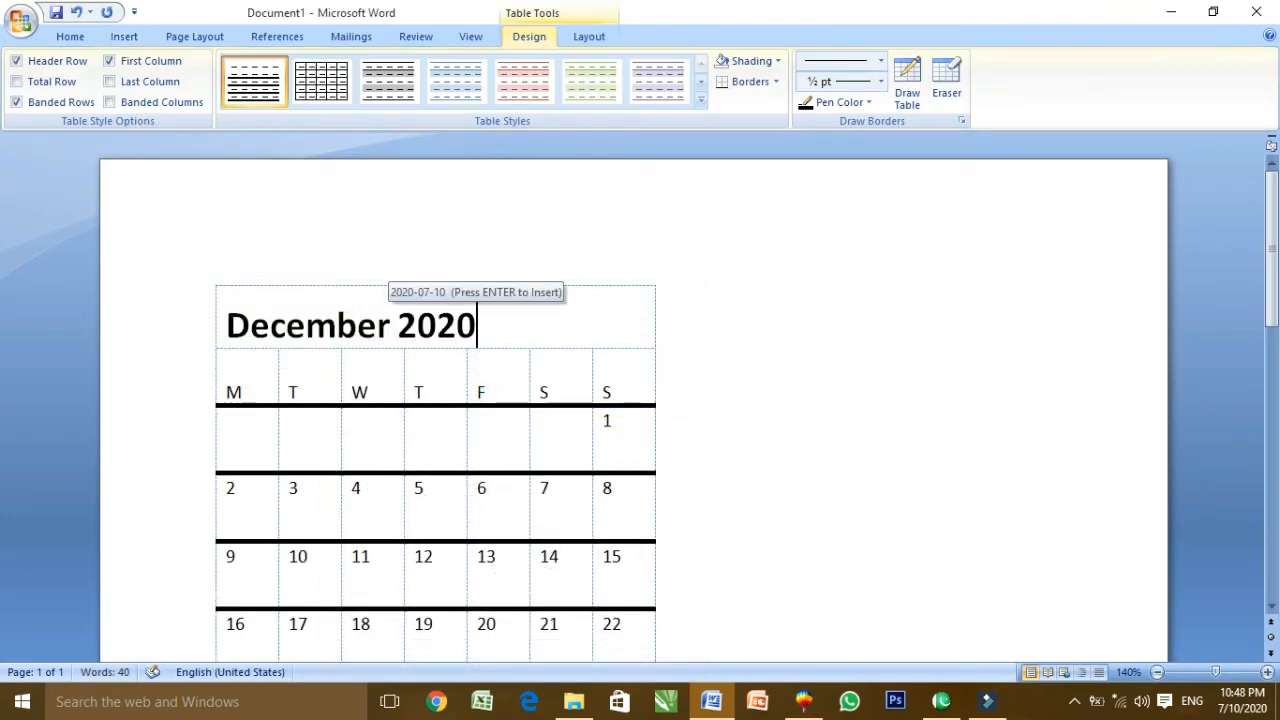
scroll(557, 457, "down", 3)
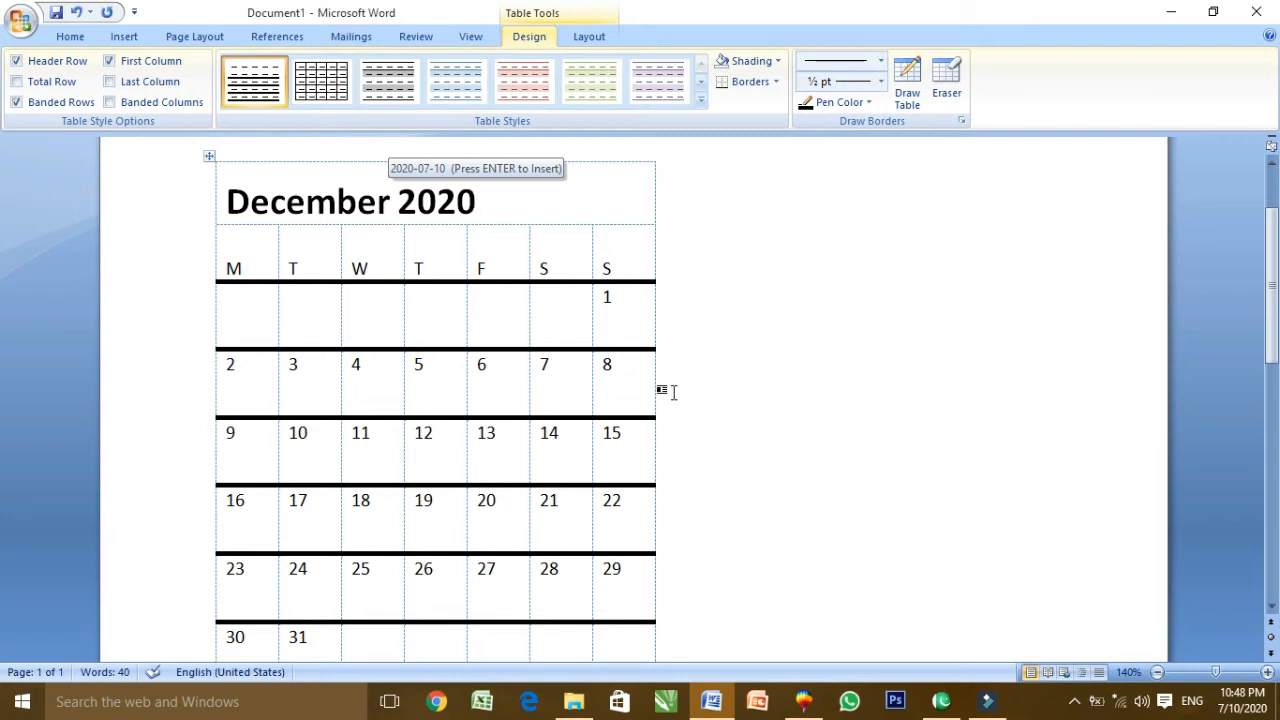
key("ctrl+a")
key("Delete")
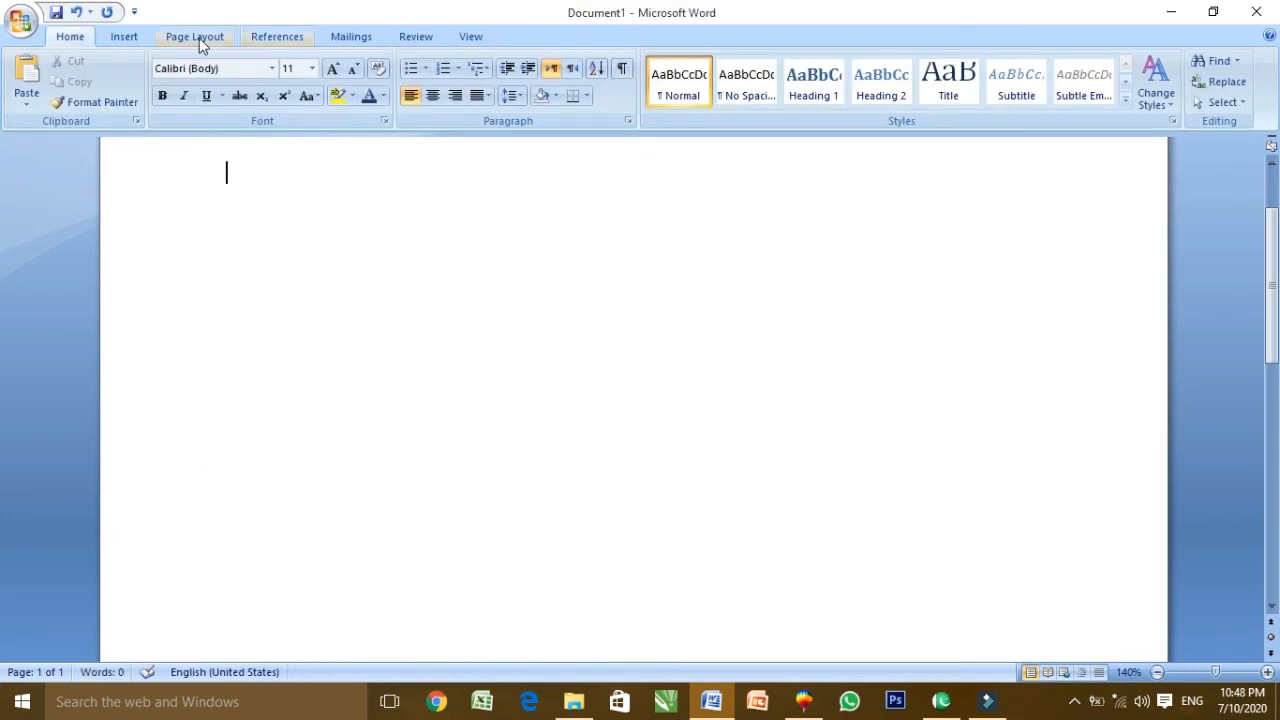
Open the Insert Table dialog (5 columns, 2 rows), move it, and select the row count
left_click(130, 37)
left_click(152, 85)
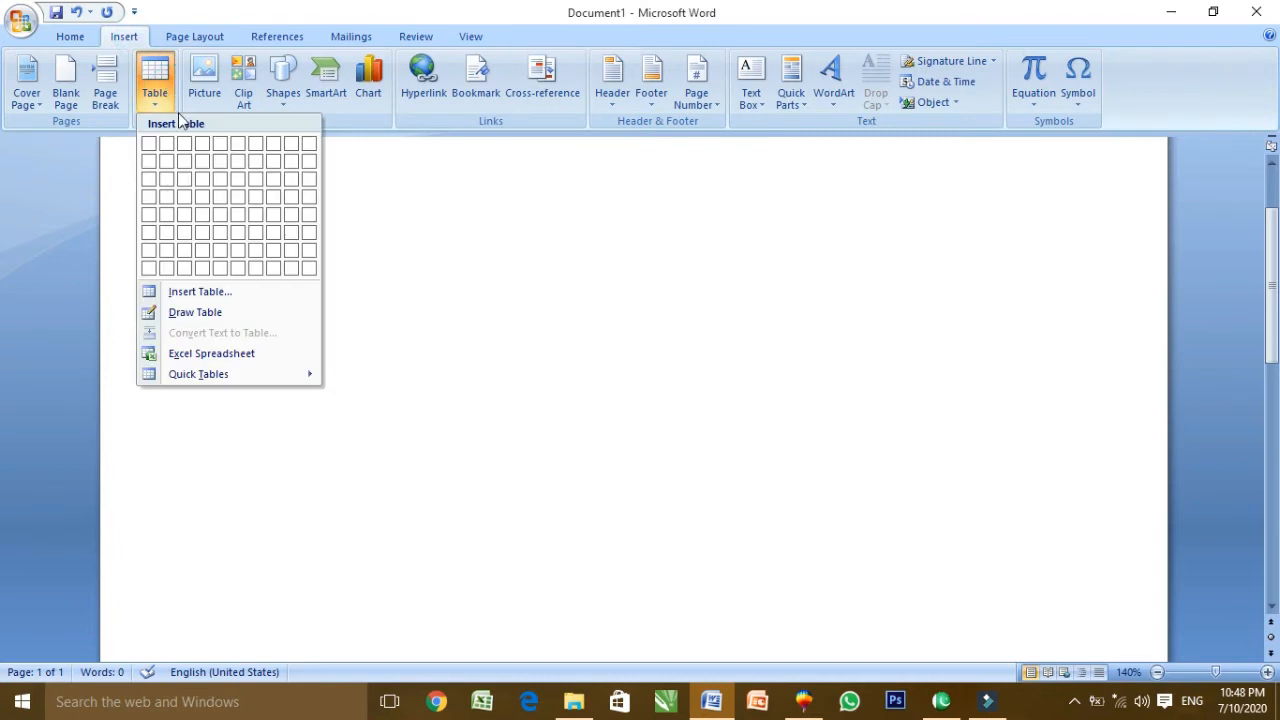
left_click(265, 303)
left_click_drag(682, 194, 641, 147)
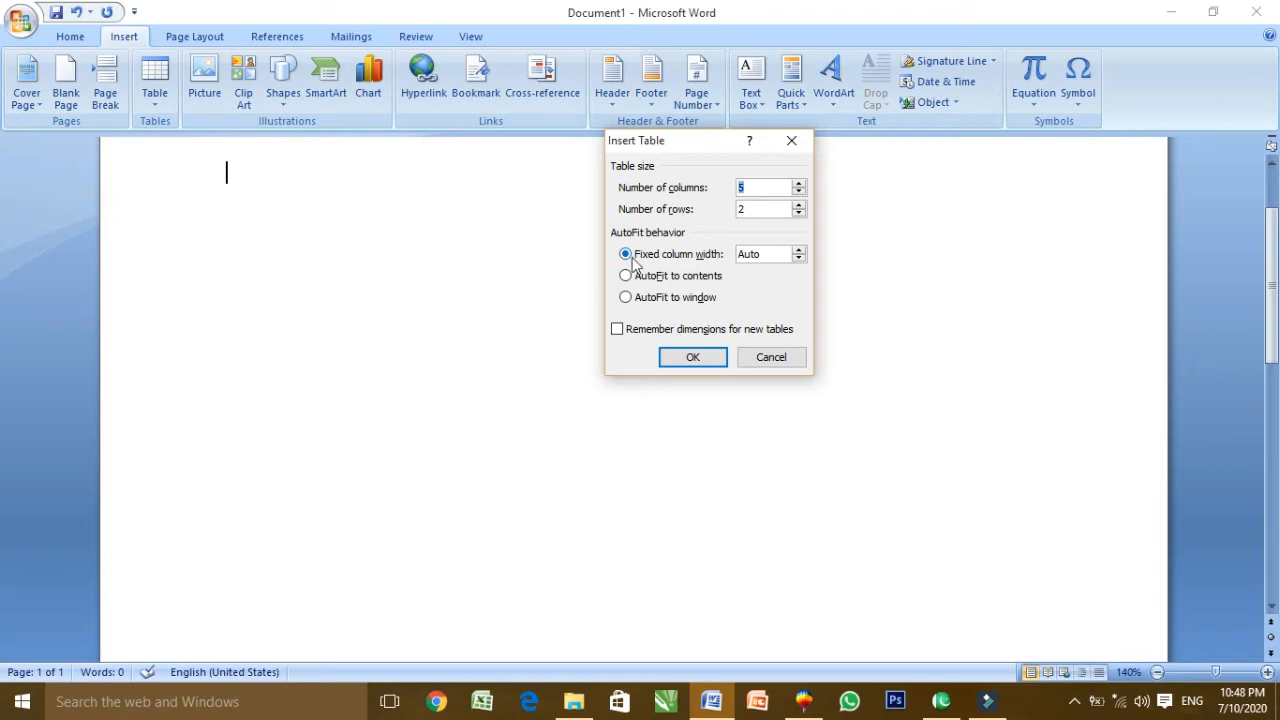
double_click(749, 209)
Insert the 5-column, 10-row table and enter the first heading Roll NO
type("10")
key("Return")
type("Roon")
key("BackSpace")
key("BackSpace")
type("ll no")
key("BackSpace")
key("BackSpace")
key("BackSpace")
type("NO")
key("Tab")
Fill the remaining headings: Name, F.name, ADRESS and Cell no
type("Name")
key("Tab")
type("F.name")
key("Tab")
type("DRE")
key("BackSpace")
key("BackSpace")
key("BackSpace")
type("ADRESS")
key("Tab")
type("C")
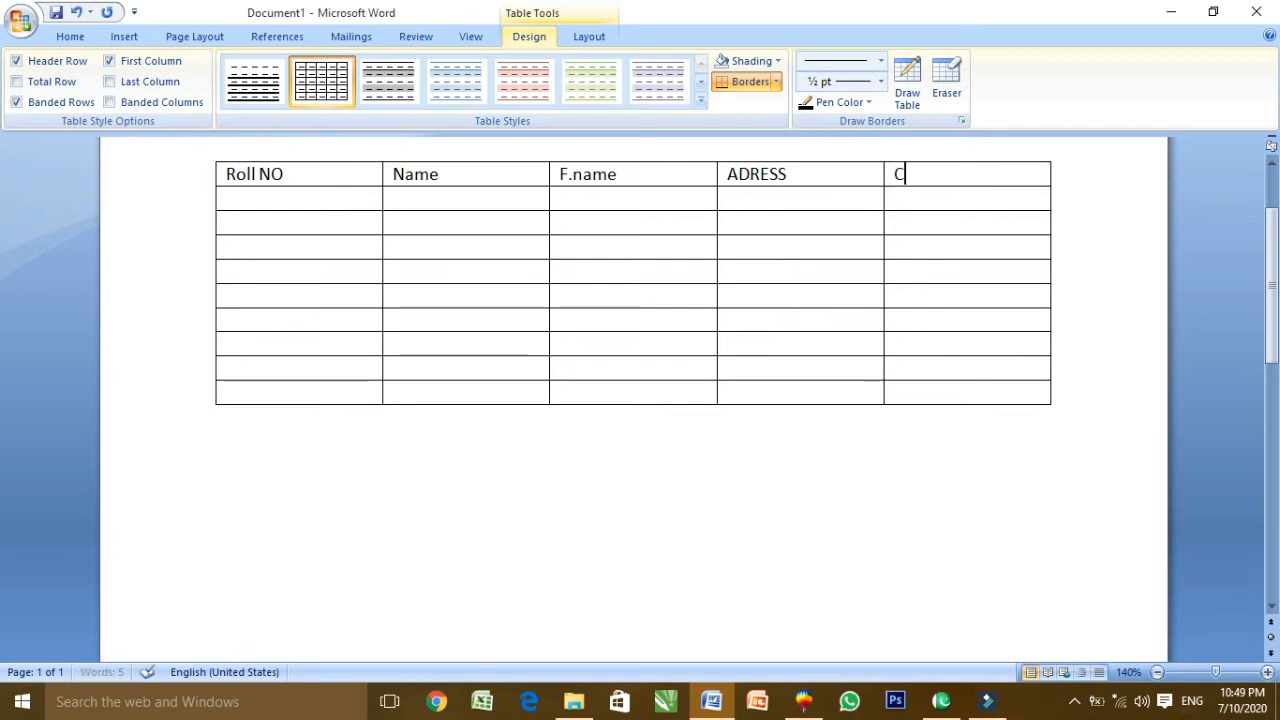
type("ell no")
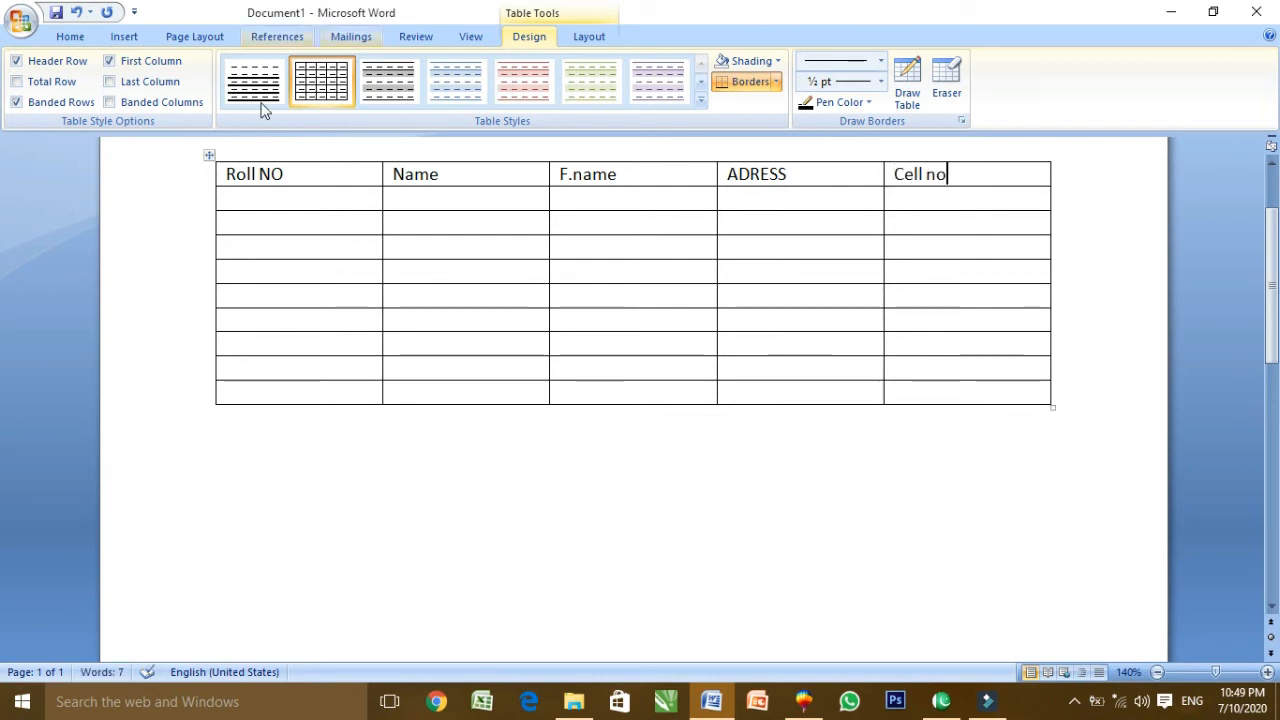
Make the fourth row taller, then type and undo a mistaken name in row 2's Roll NO cell
left_click_drag(222, 259, 222, 271)
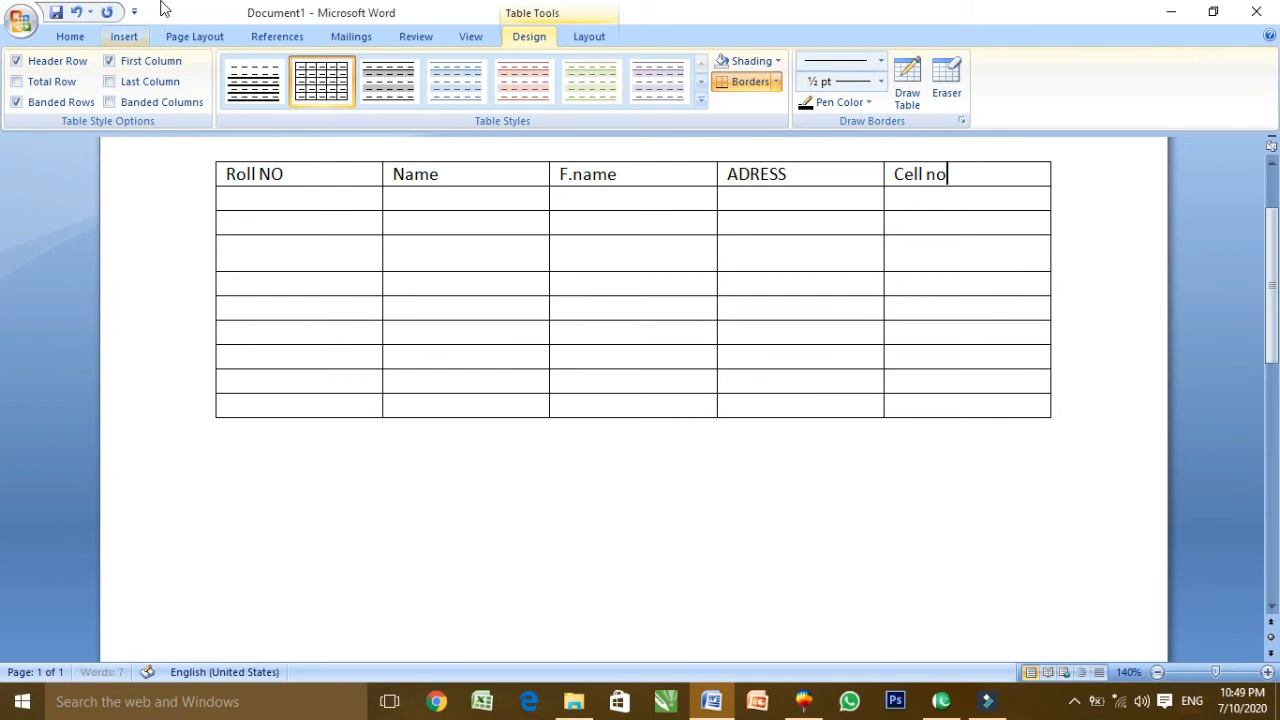
left_click_drag(222, 218, 220, 240)
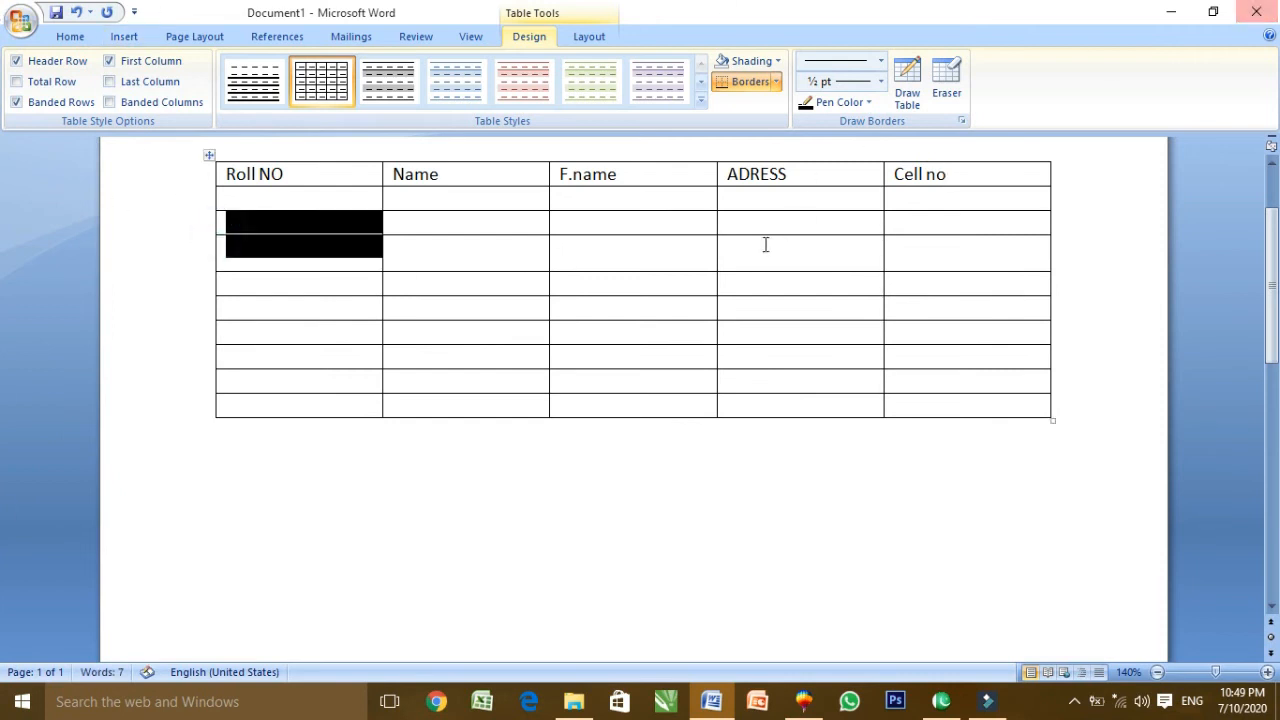
left_click(621, 274)
left_click(297, 224)
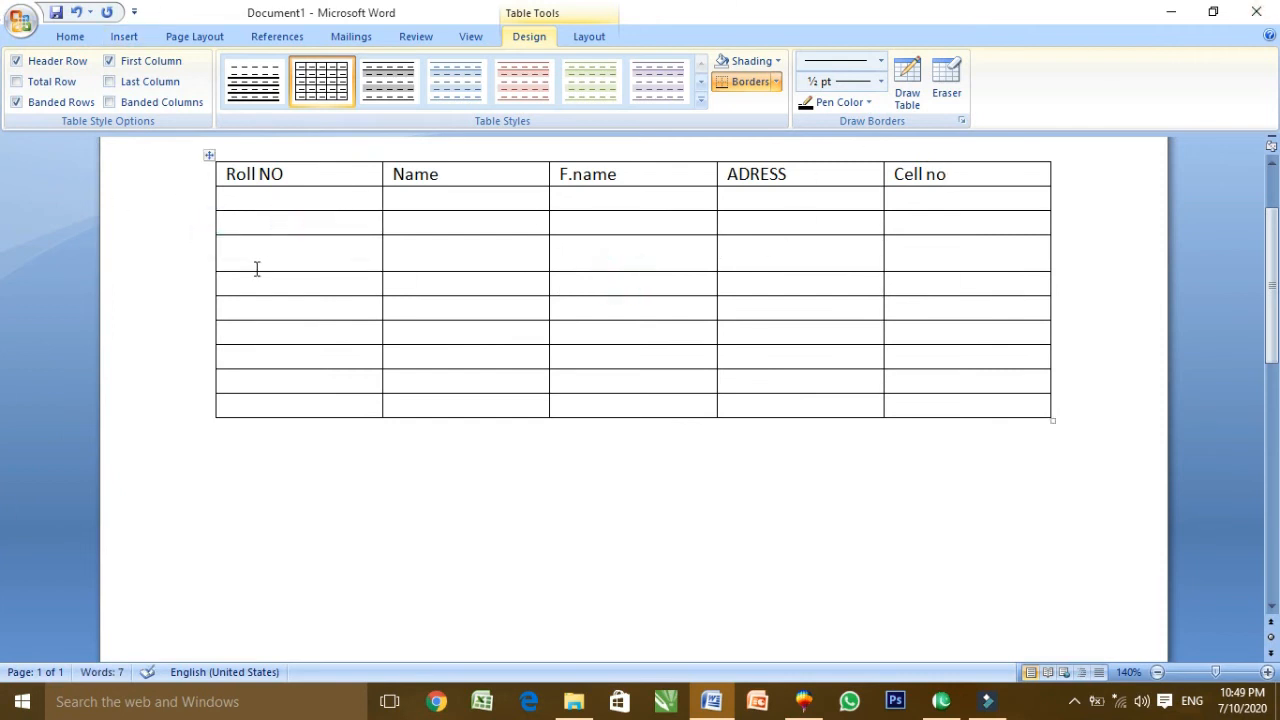
left_click(258, 204)
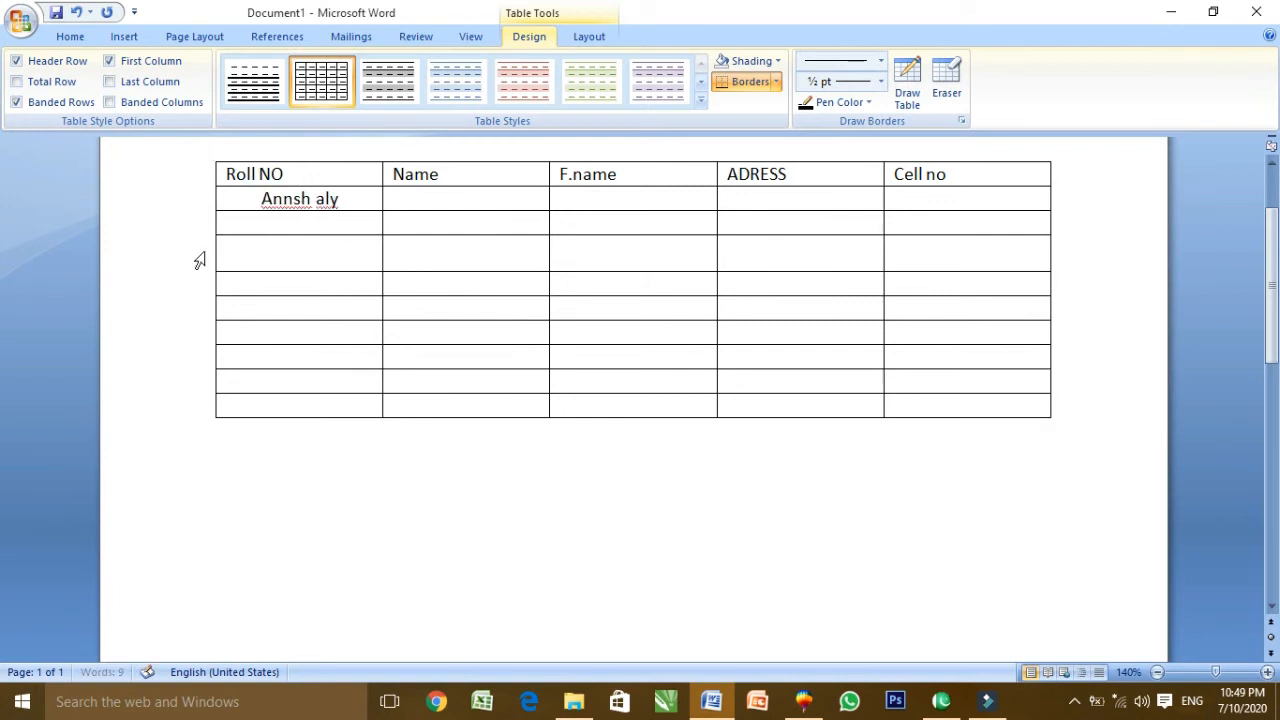
key("ctrl+z")
key("ctrl+z")
key("ctrl+z")
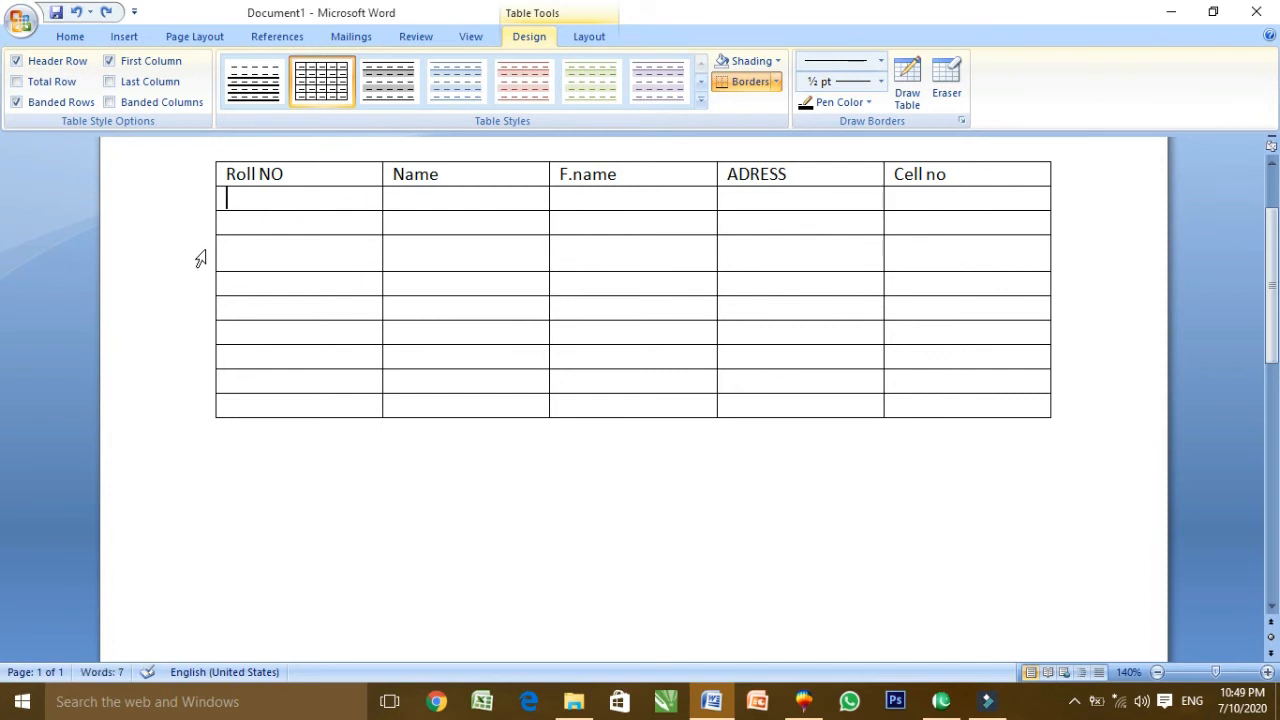
Enter roll number 1001 and the student's name in the first data row
type("1001")
key("Tab")
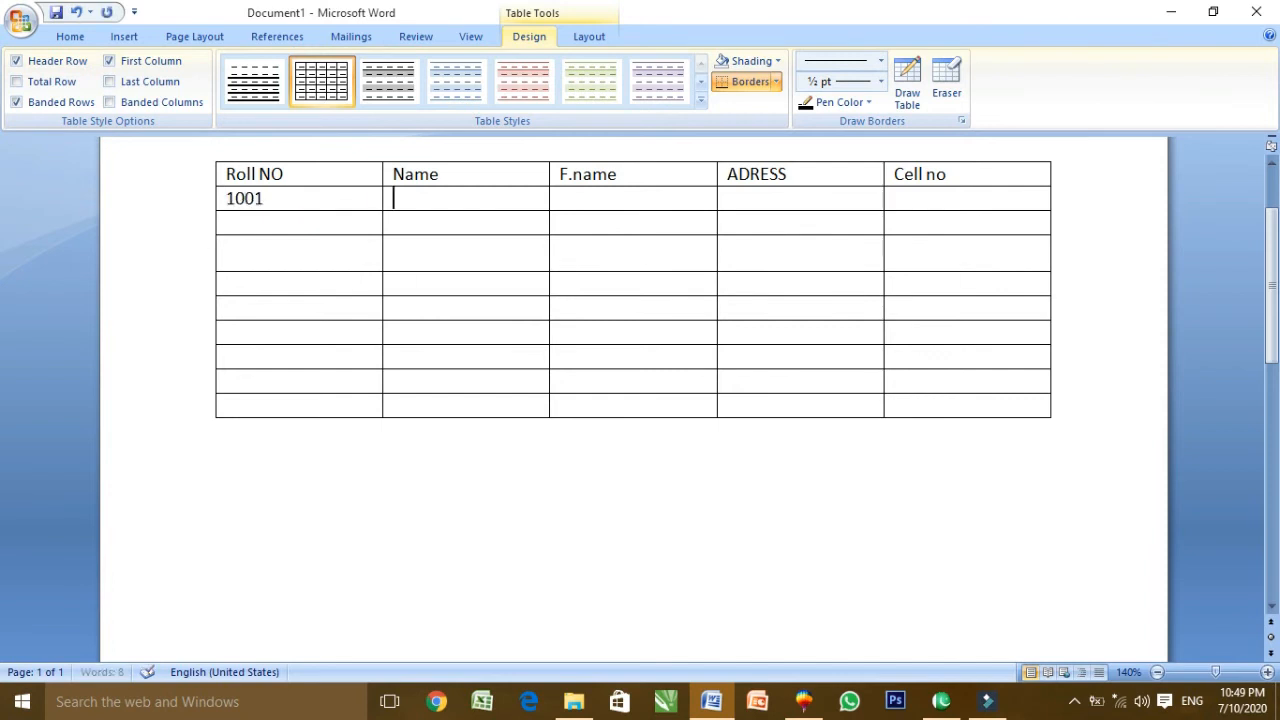
type("annsh")
key("BackSpace")
key("BackSpace")
key("BackSpace")
key("BackSpace")
key("BackSpace")
type("ANNSH")
key("Tab")
Add the father's name, address and cell number to the 1001 row
type("M,ra")
key("BackSpace")
key("BackSpace")
key("BackSpace")
type(".ran")
type("za")
key("BackSpace")
type("am")
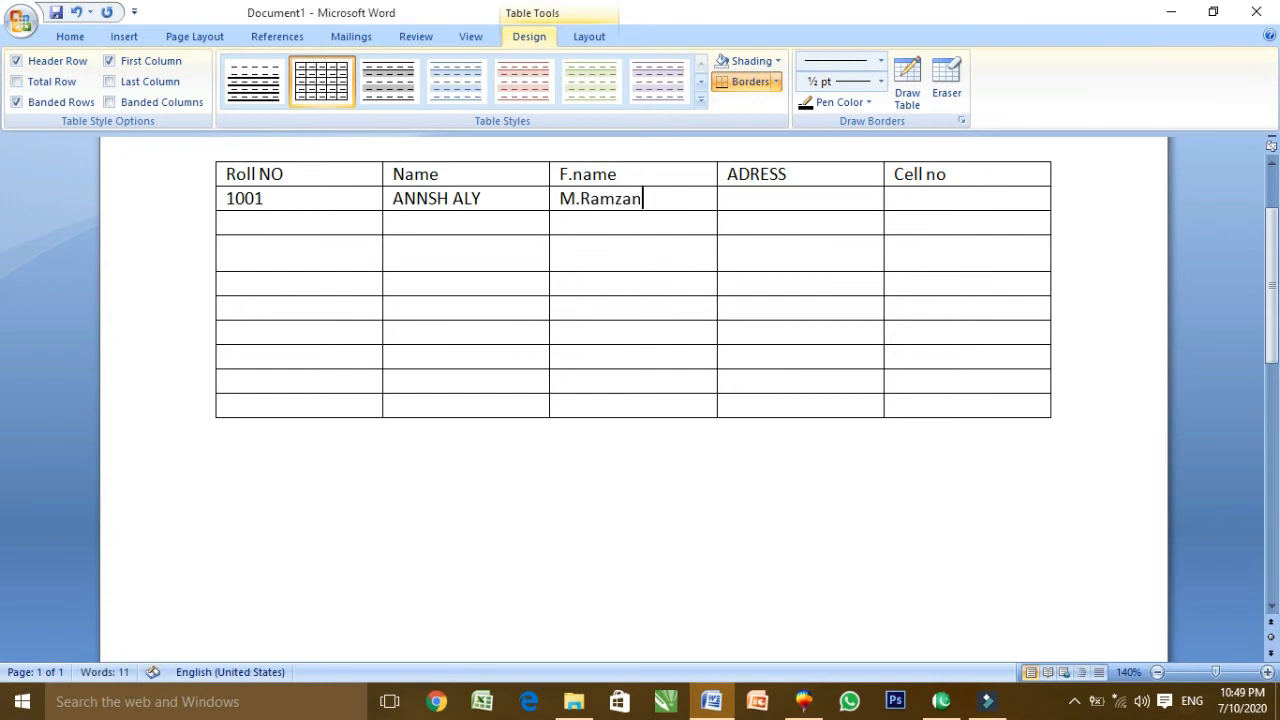
type("shahkot")
key("Tab")
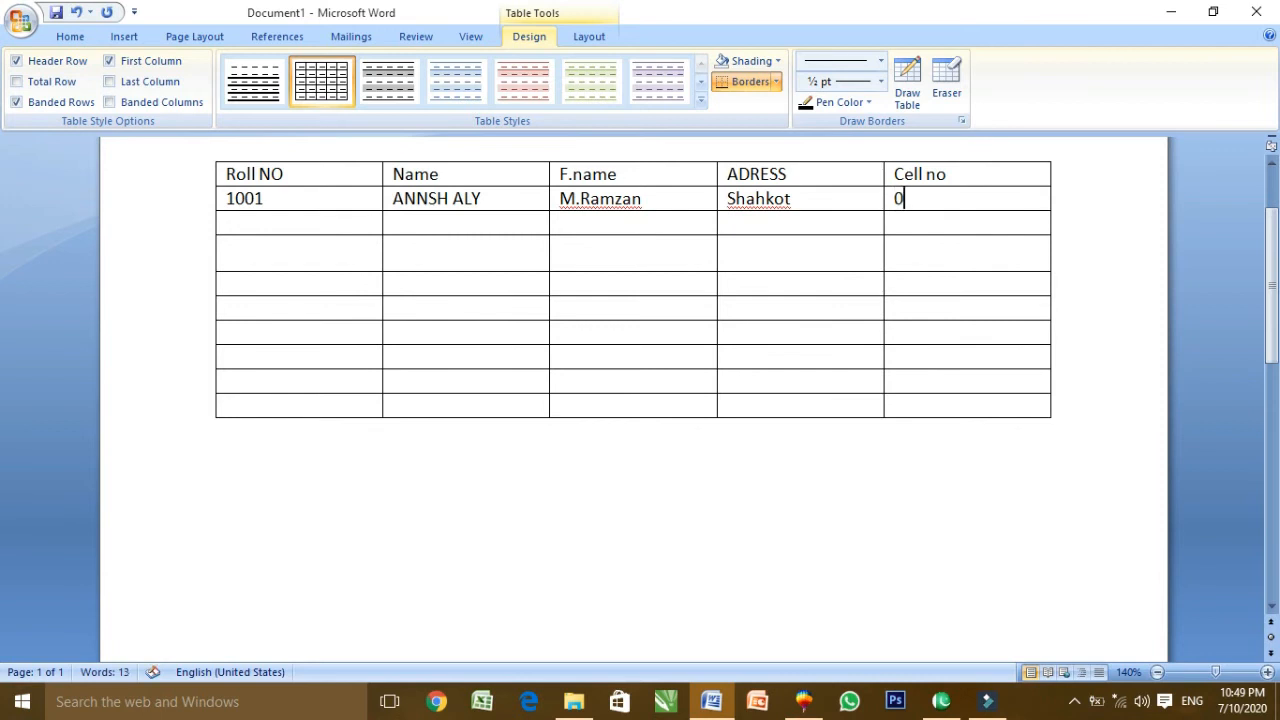
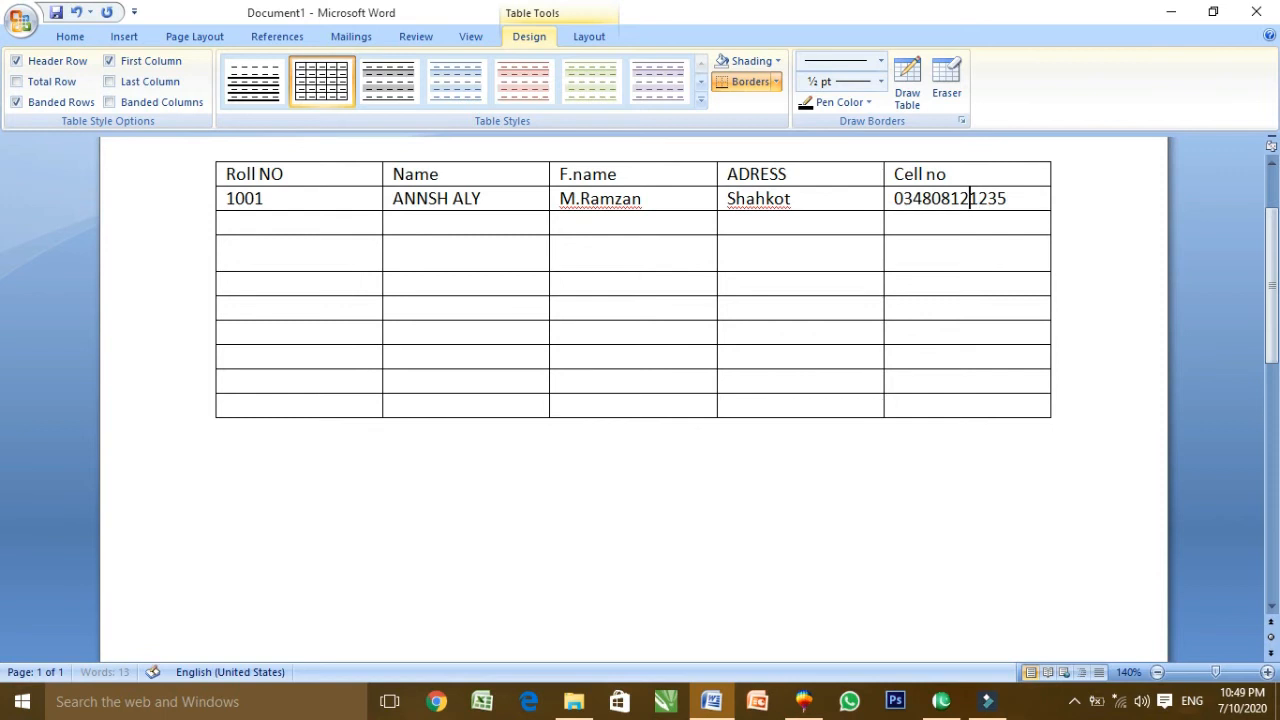
type("2")
Copy the 1001 record and paste it into each remaining empty row
left_click_drag(234, 202, 980, 222)
key("ctrl+c")
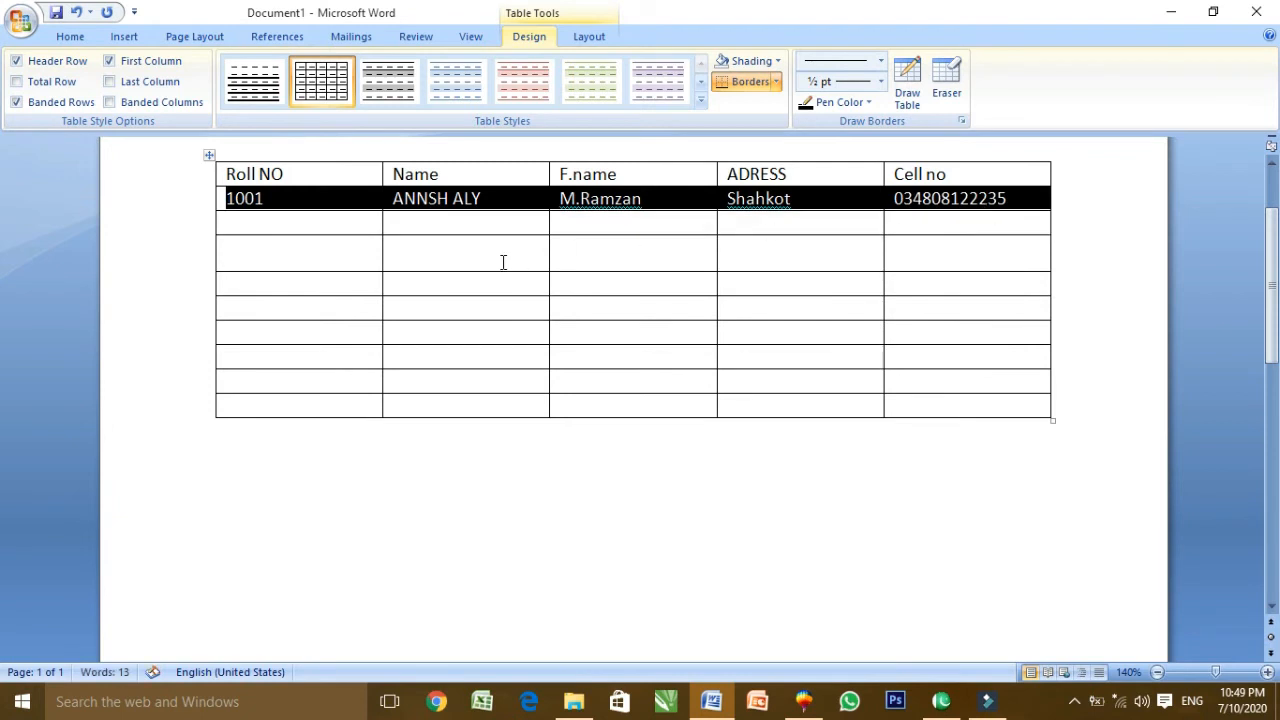
left_click(319, 226)
key("ctrl+v")
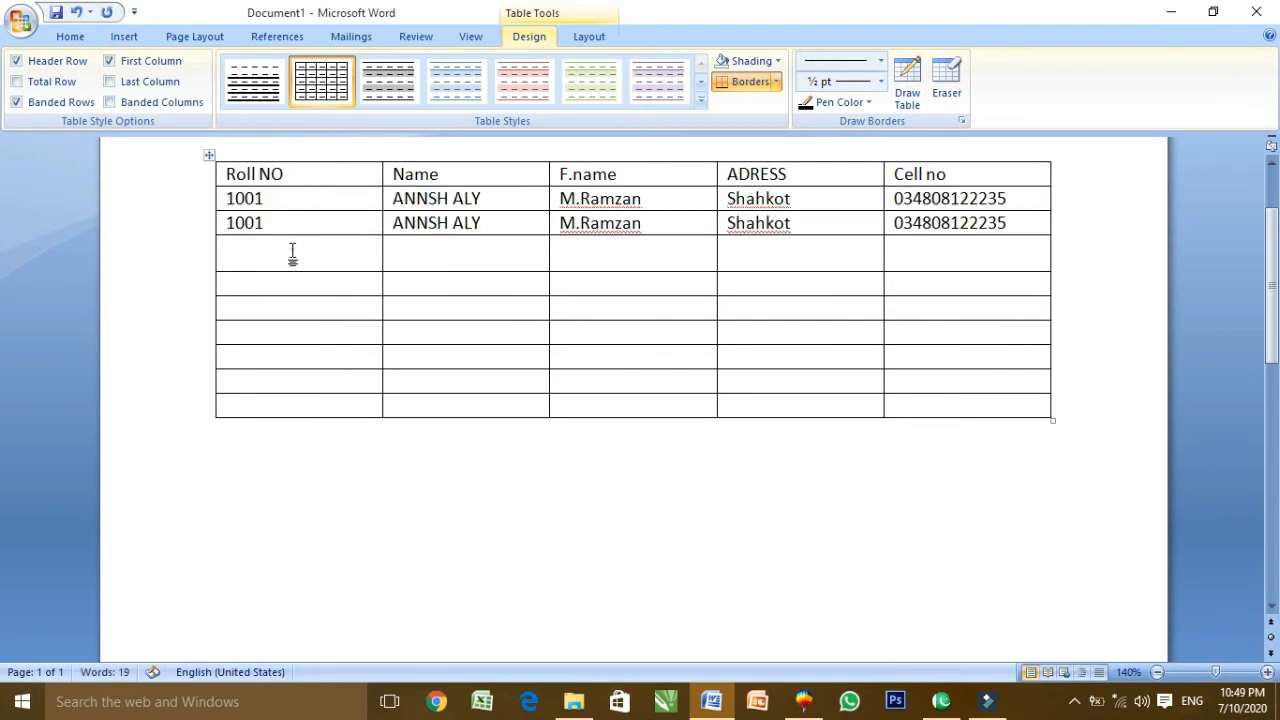
key("ctrl+v")
left_click(289, 284)
key("ctrl+v")
left_click(285, 311)
key("ctrl+v")
left_click(283, 336)
key("ctrl+v")
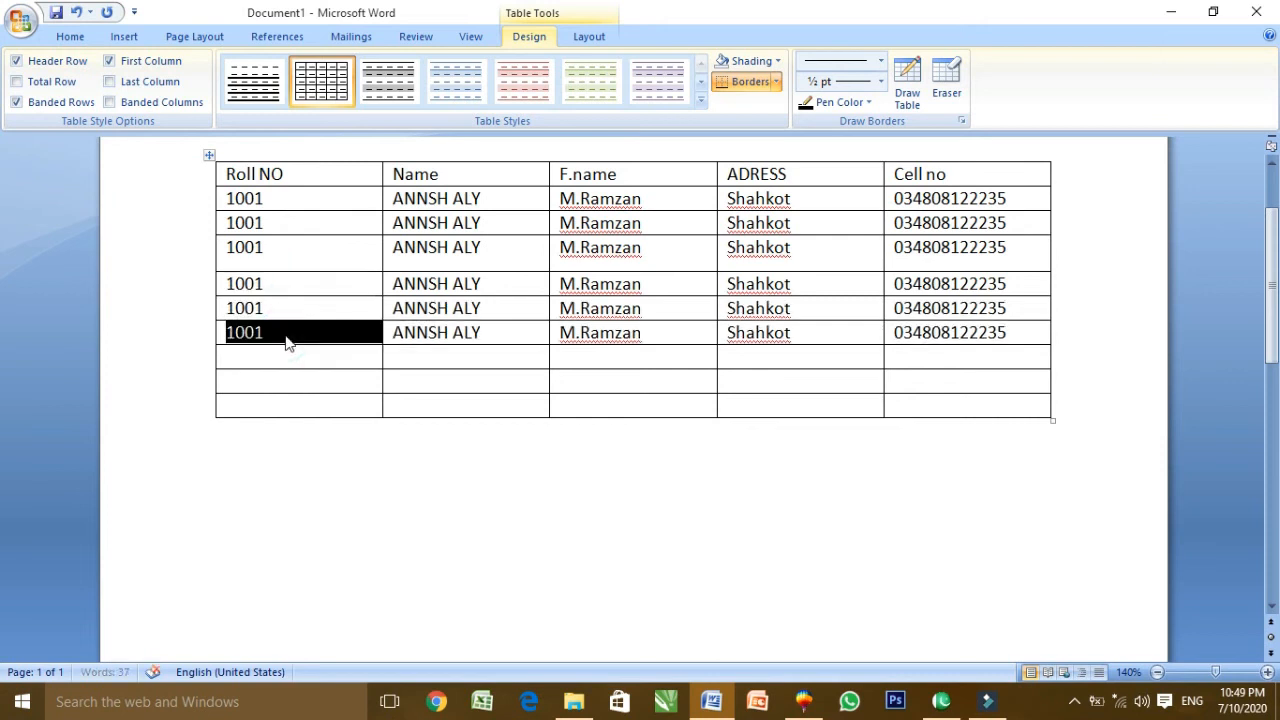
left_click(285, 357)
key("ctrl+v")
left_click(277, 385)
key("ctrl+v")
left_click(269, 406)
key("ctrl+v")
left_click(1032, 490)
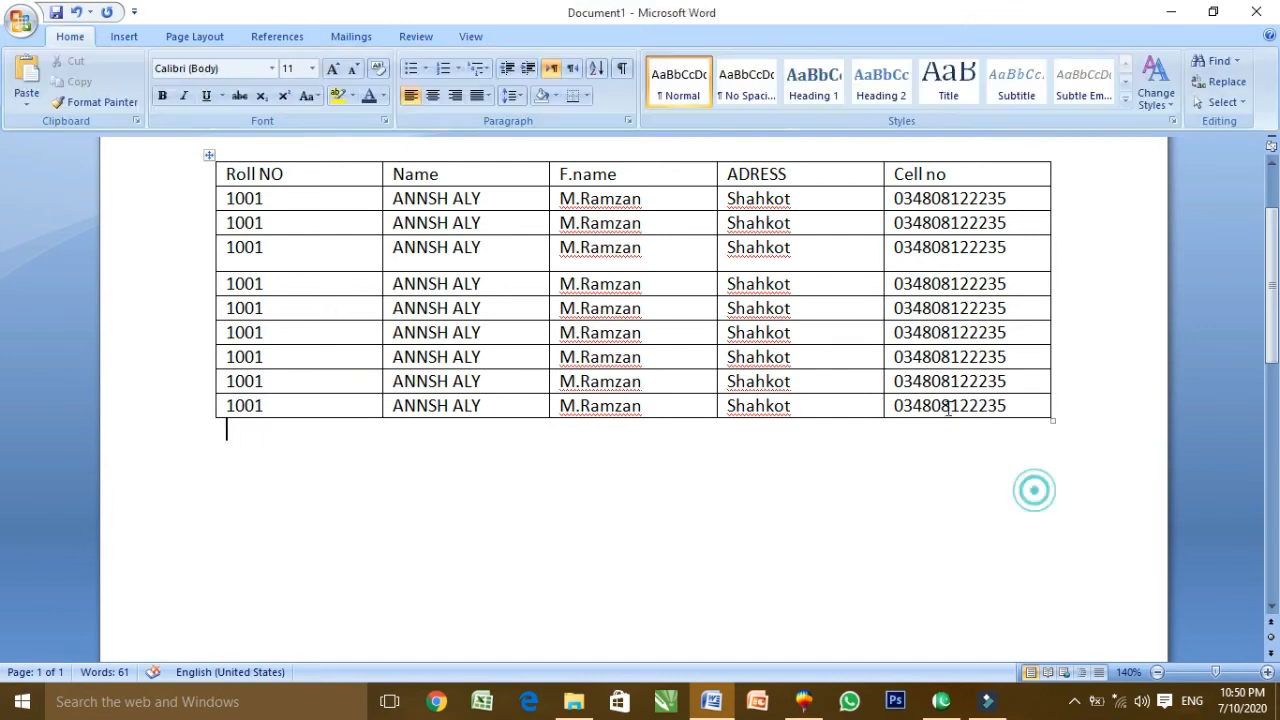
Drag the table's move handle to shift the table lower and to the right
left_click_drag(1270, 290, 1270, 240)
left_click(560, 480)
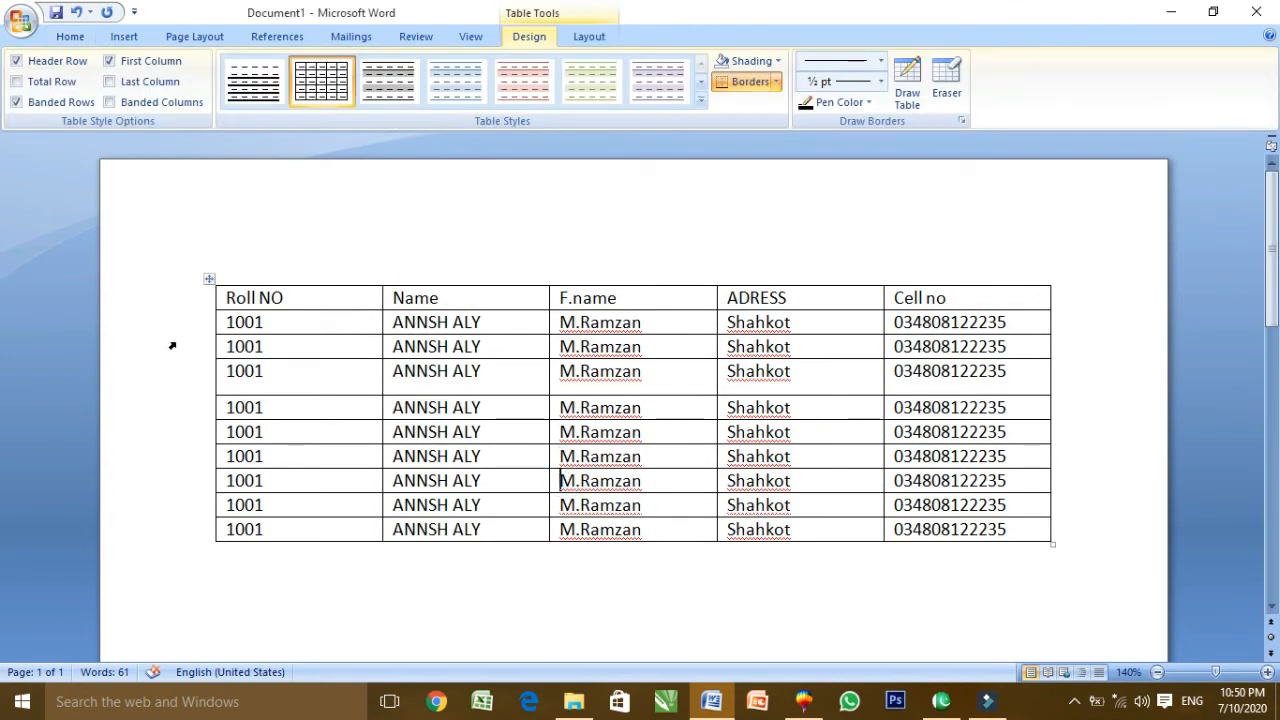
mouse_move(209, 281)
left_mouse_down()
mouse_move(246, 243)
mouse_move(327, 332)
mouse_move(309, 343)
mouse_move(190, 268)
left_mouse_up()
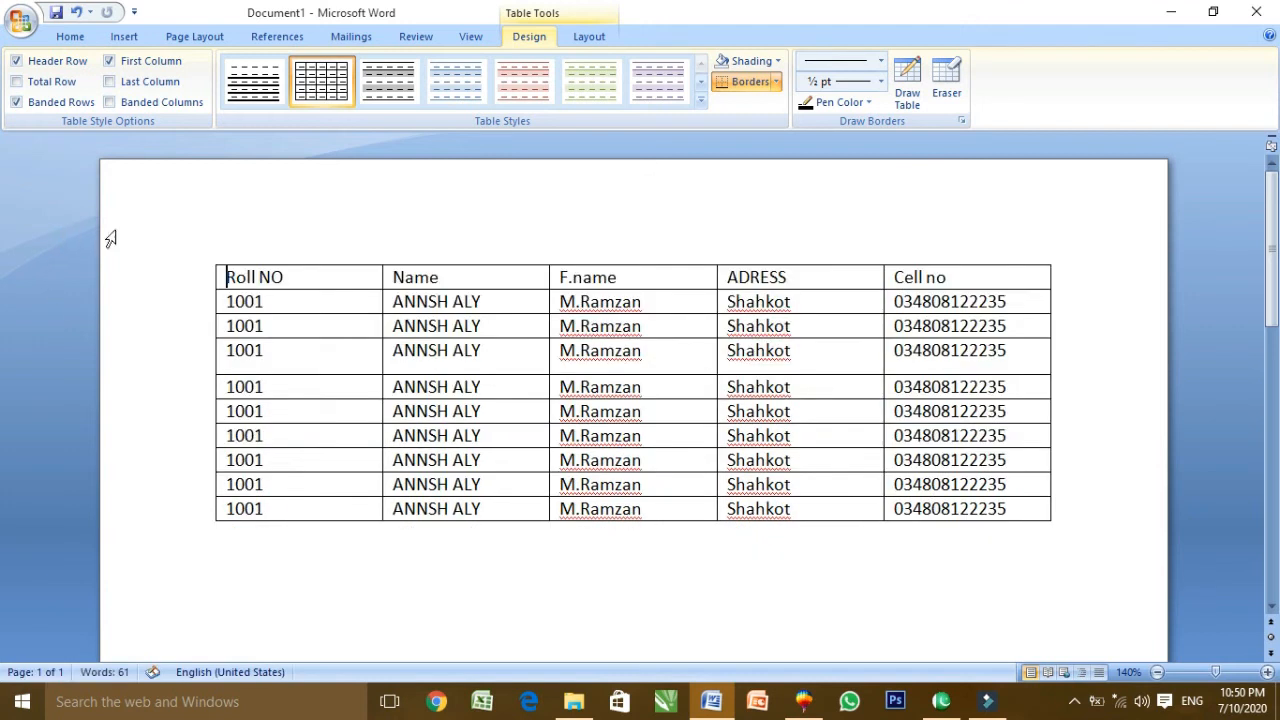
left_click(331, 326)
Shrink the table, then widen it so the text stops wrapping
left_click_drag(1050, 527, 683, 638)
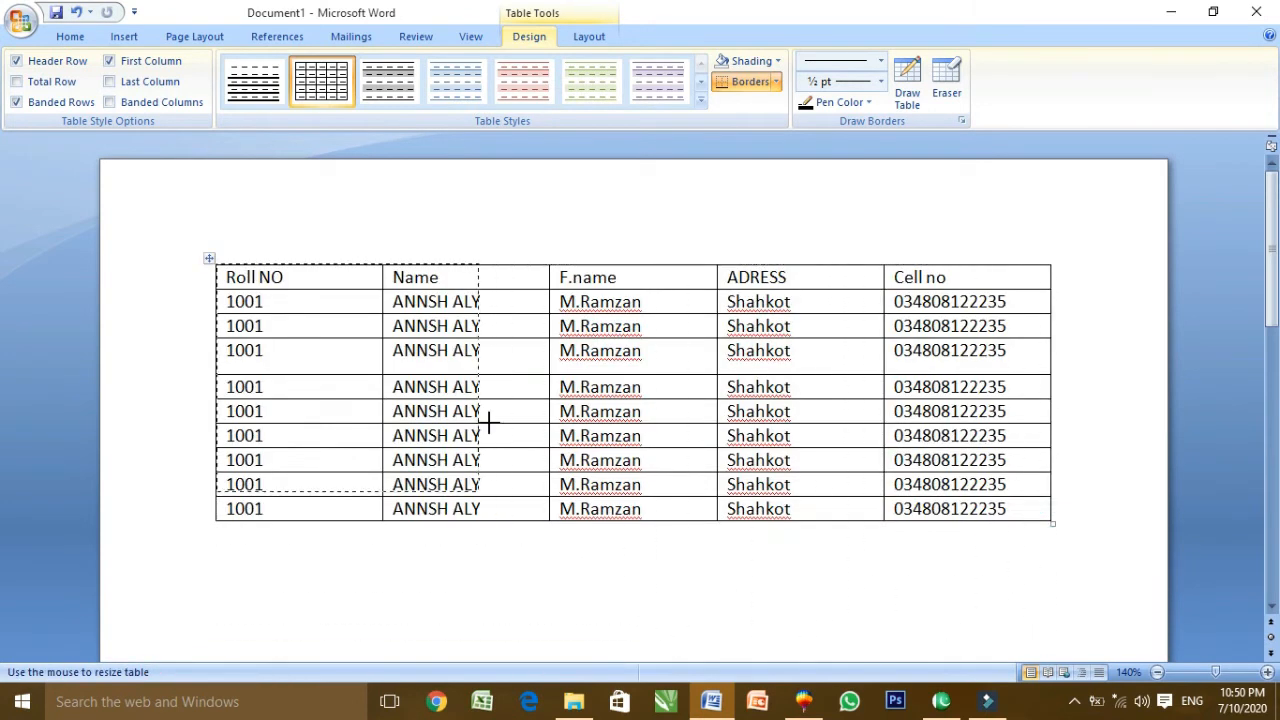
left_click_drag(922, 418, 683, 556)
scroll(1151, 351, "down", 1)
left_click_drag(1278, 301, 1278, 403)
left_click(682, 346)
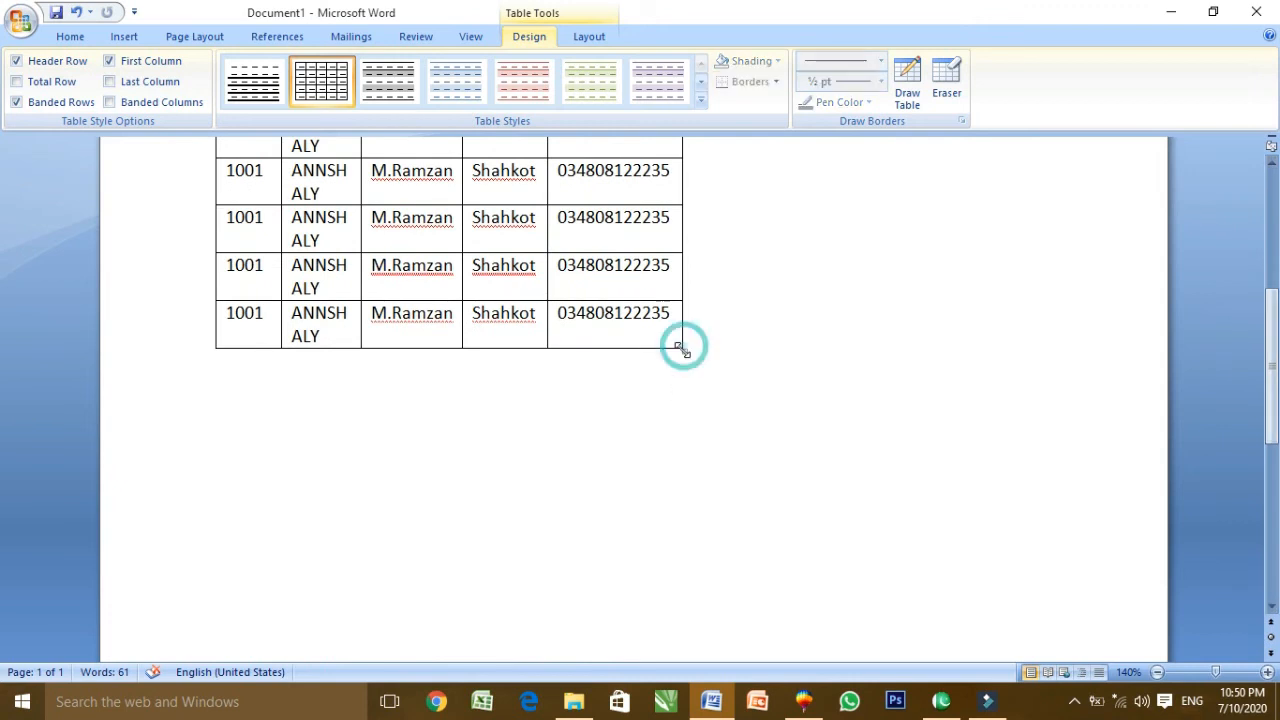
left_click_drag(684, 352, 1068, 327)
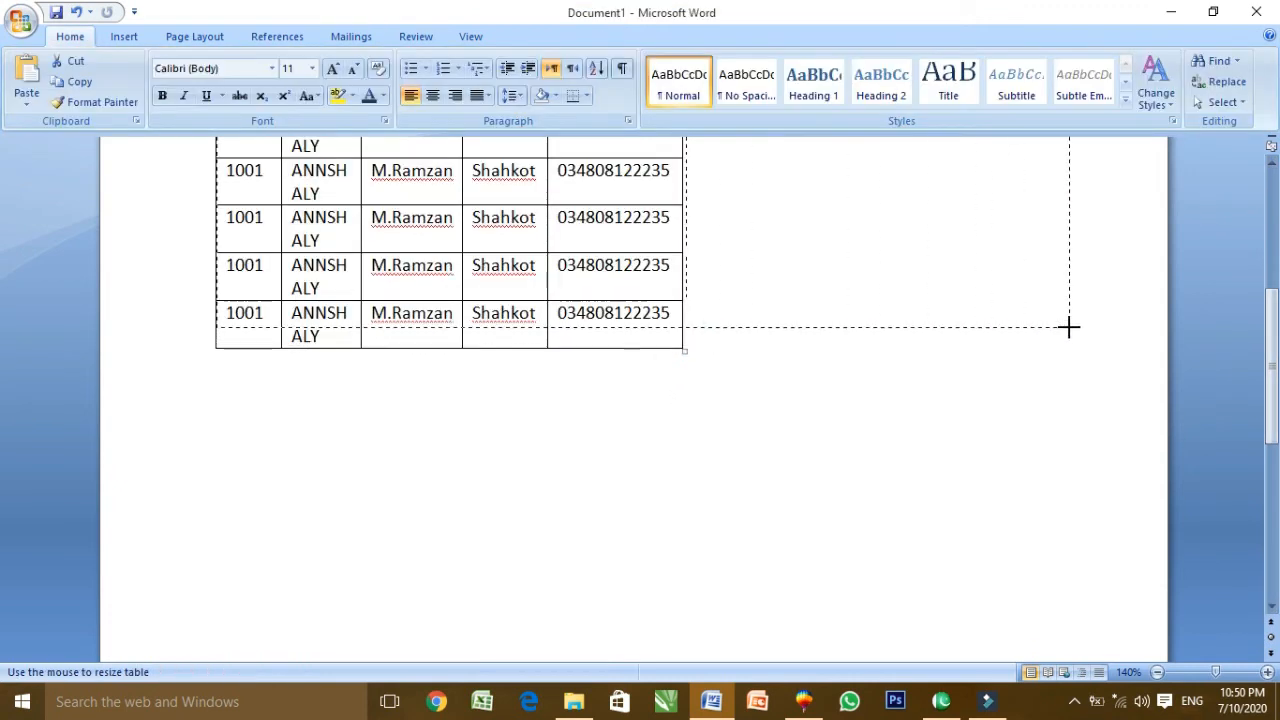
left_click_drag(1154, 327, 1140, 326)
scroll(1270, 303, "up", 3)
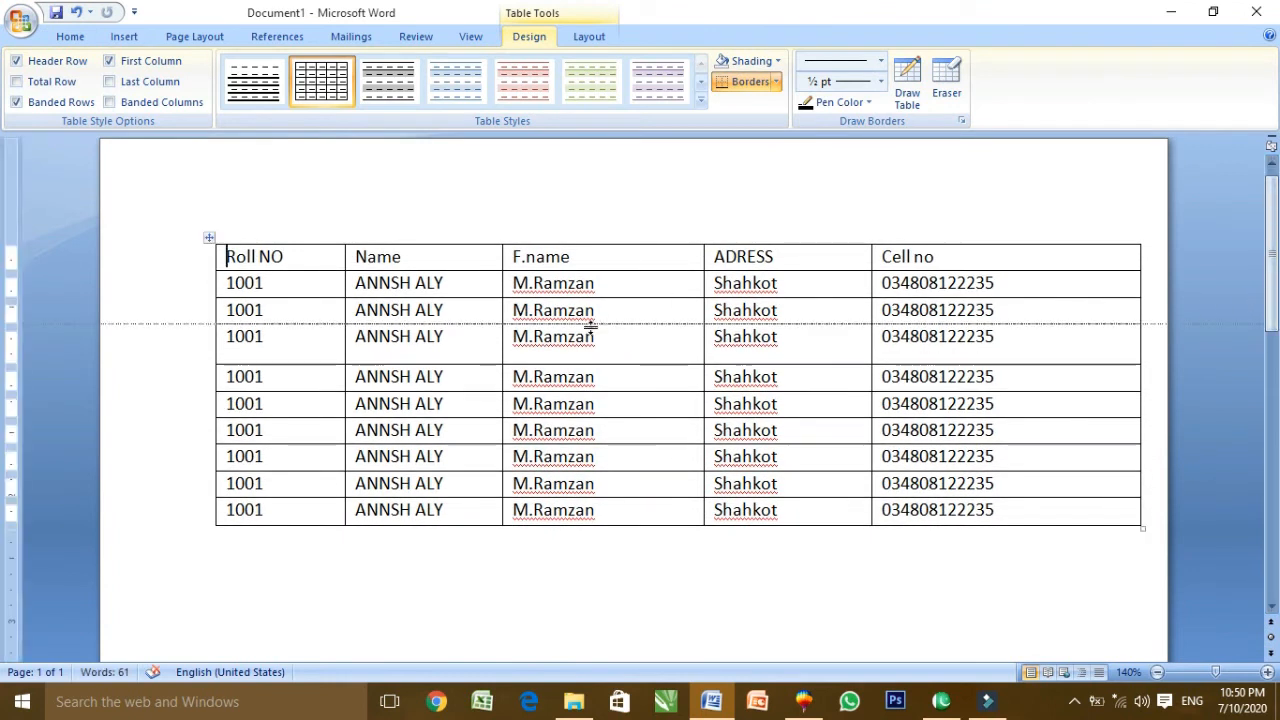
left_click_drag(228, 256, 1000, 512)
left_click(666, 388)
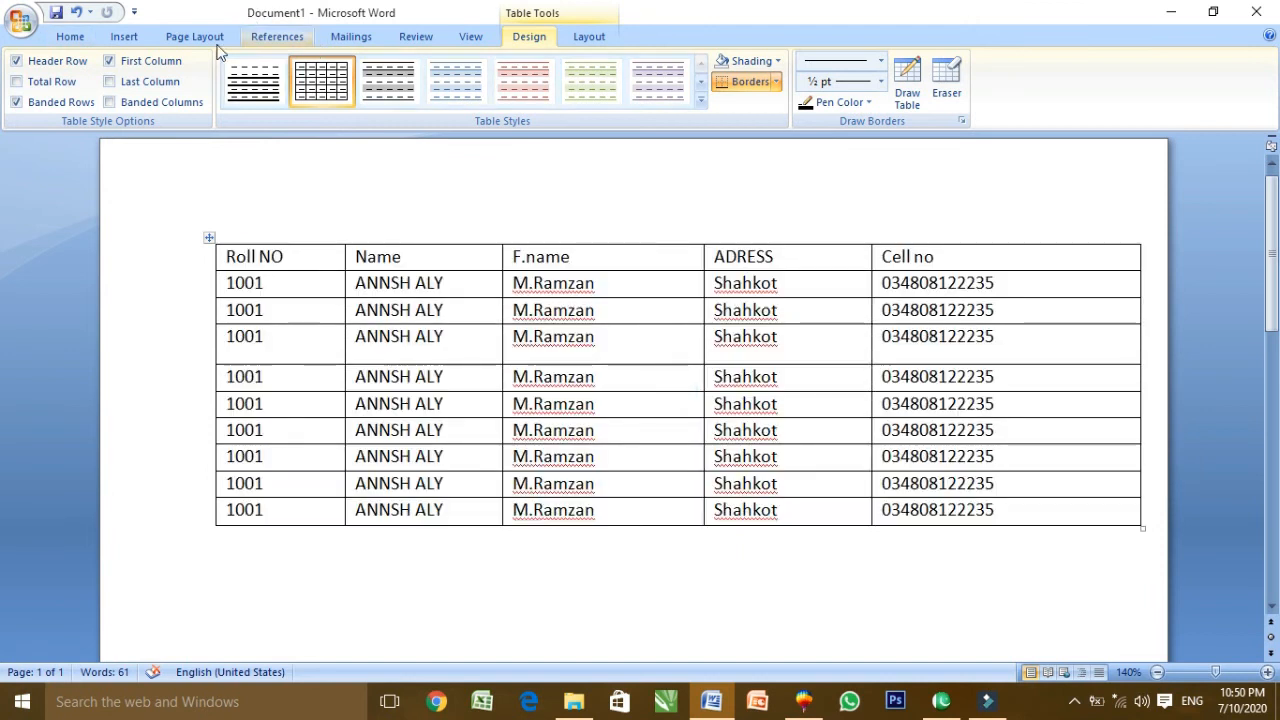
Put the caret in a Roll NO cell to bring up the Table Tools
left_click(123, 37)
left_click(489, 587)
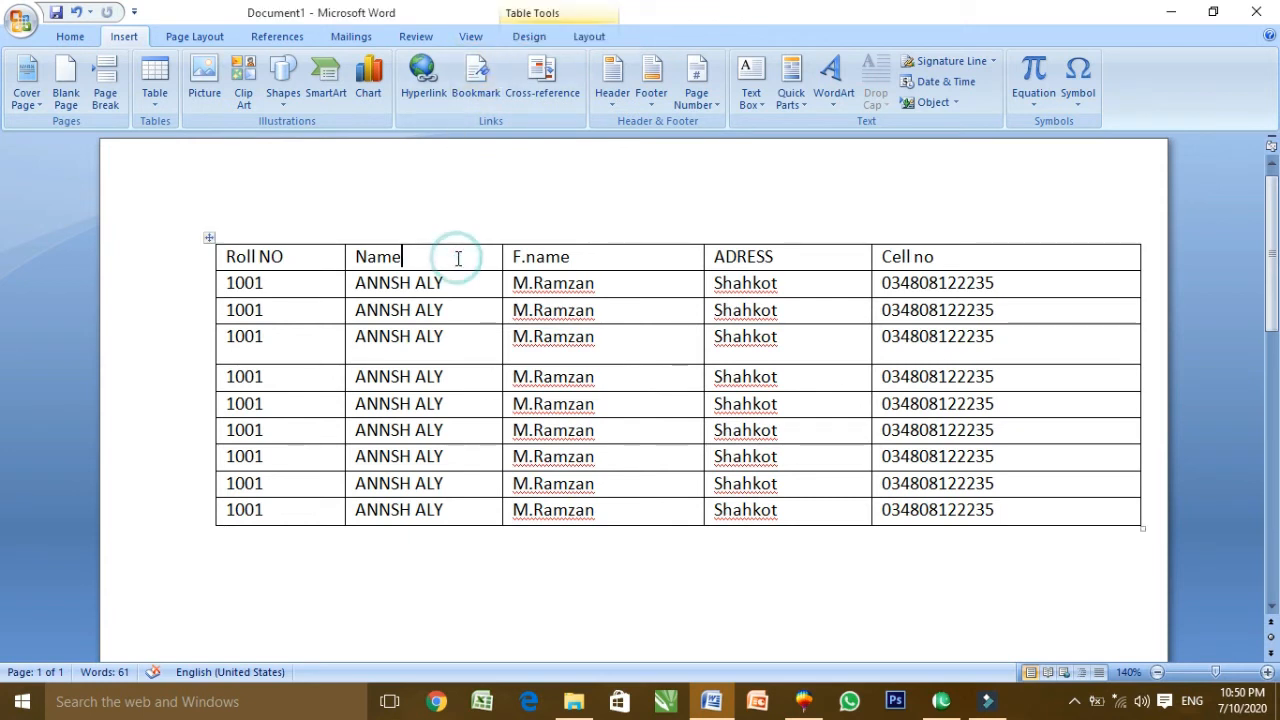
left_click(536, 40)
left_click(600, 38)
left_click(330, 302)
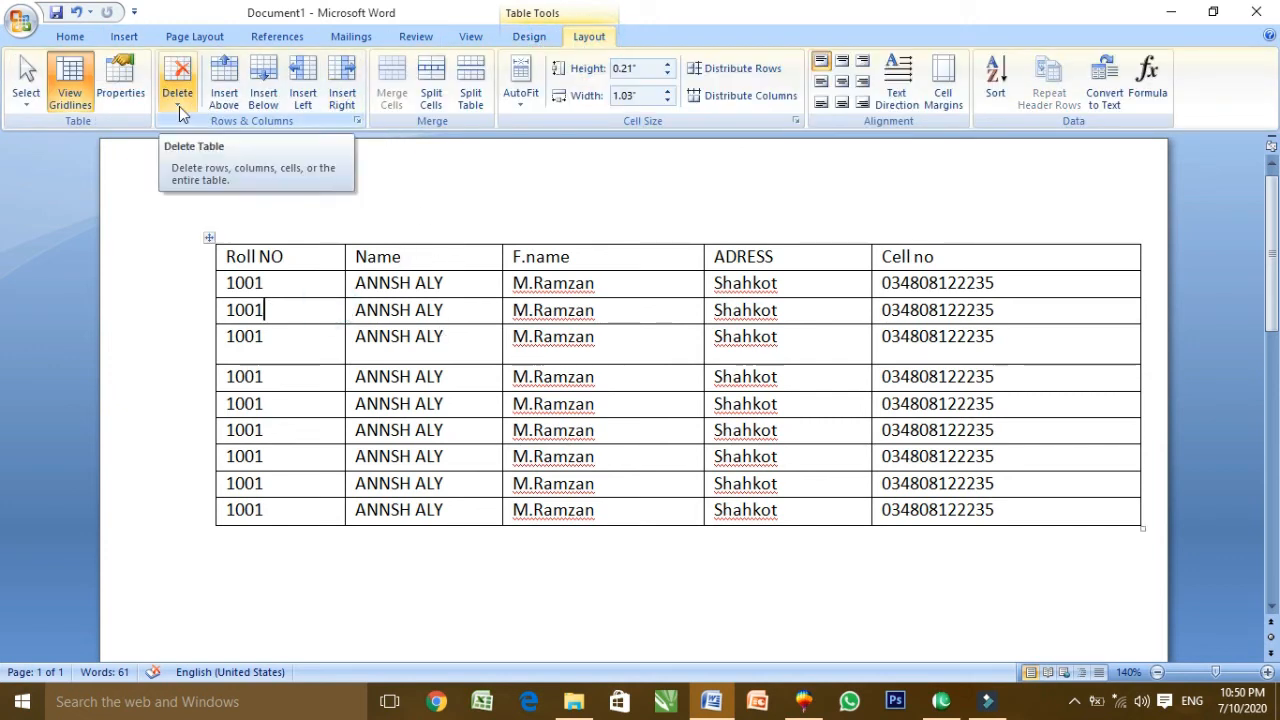
Apply the orange banded table style from the gallery, then undo it
left_click(522, 40)
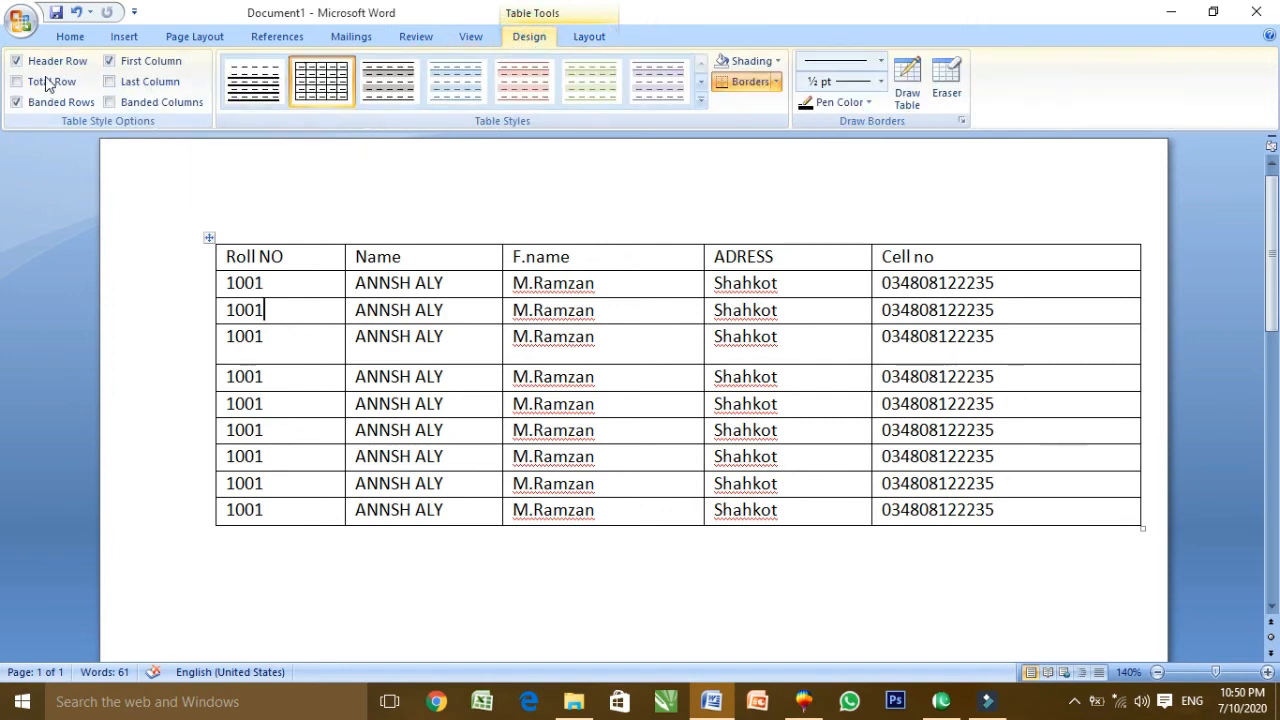
left_click(703, 97)
left_click(699, 100)
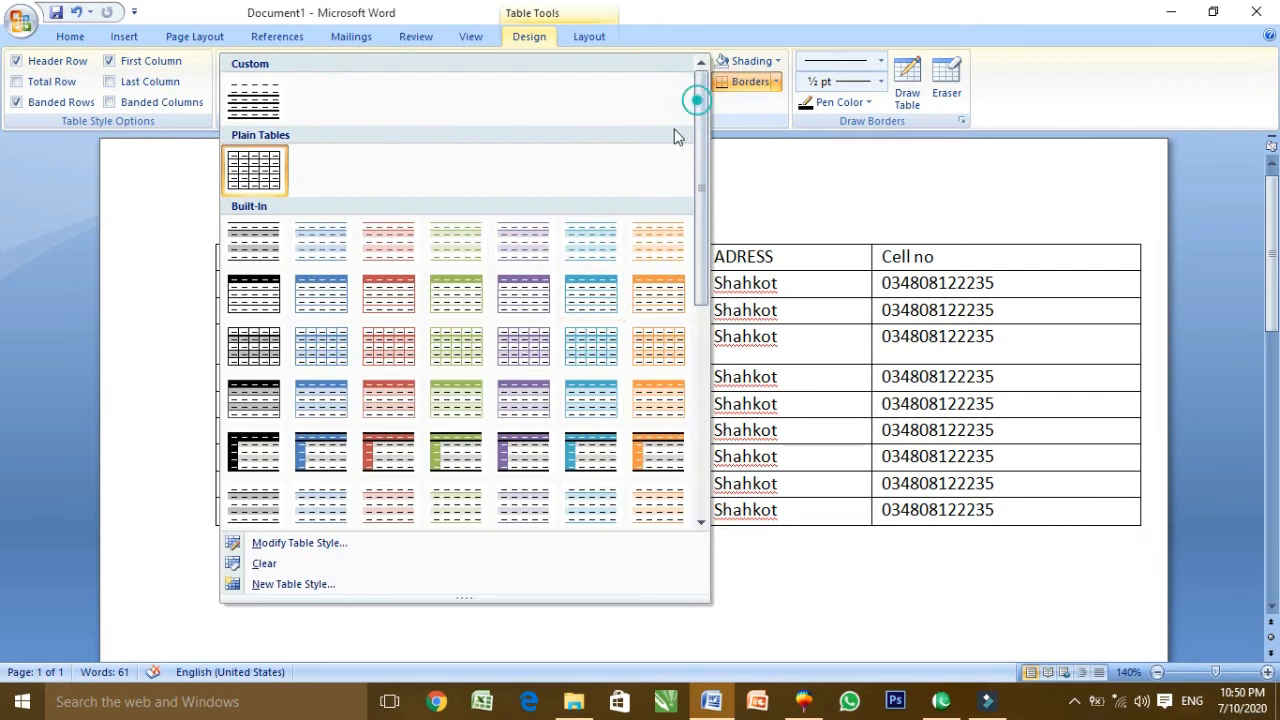
left_click(648, 296)
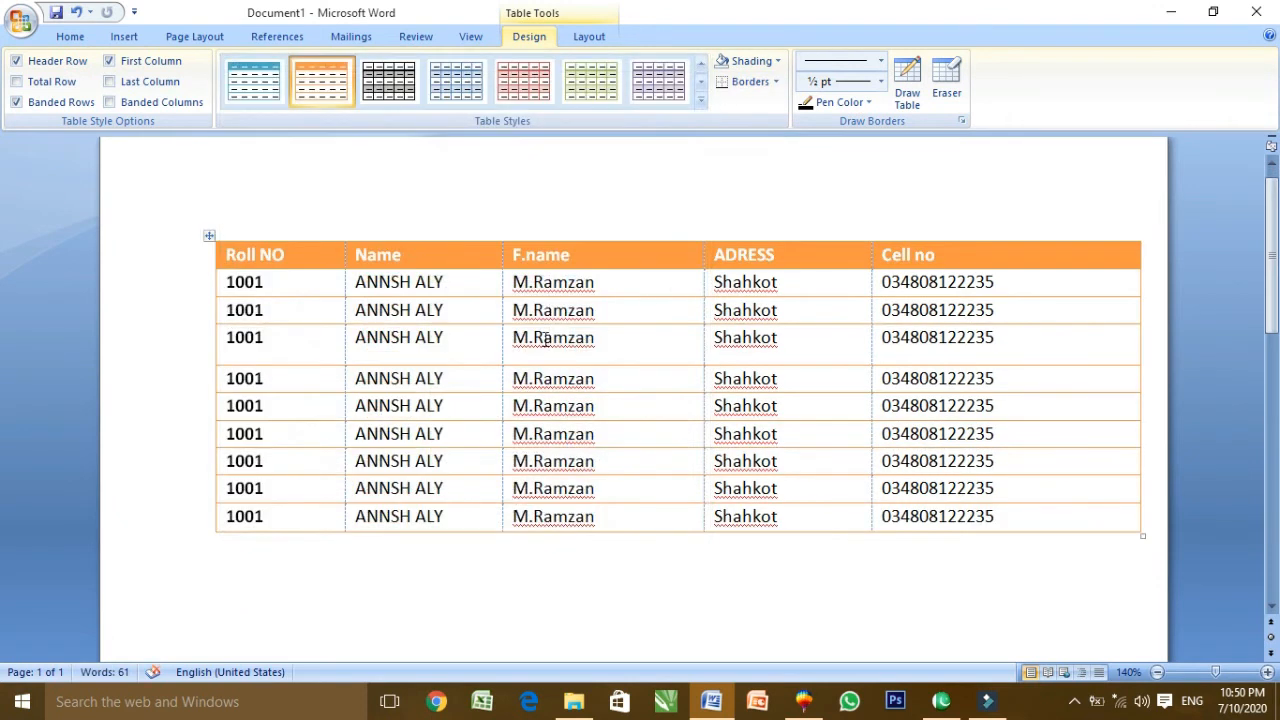
key("ctrl+z")
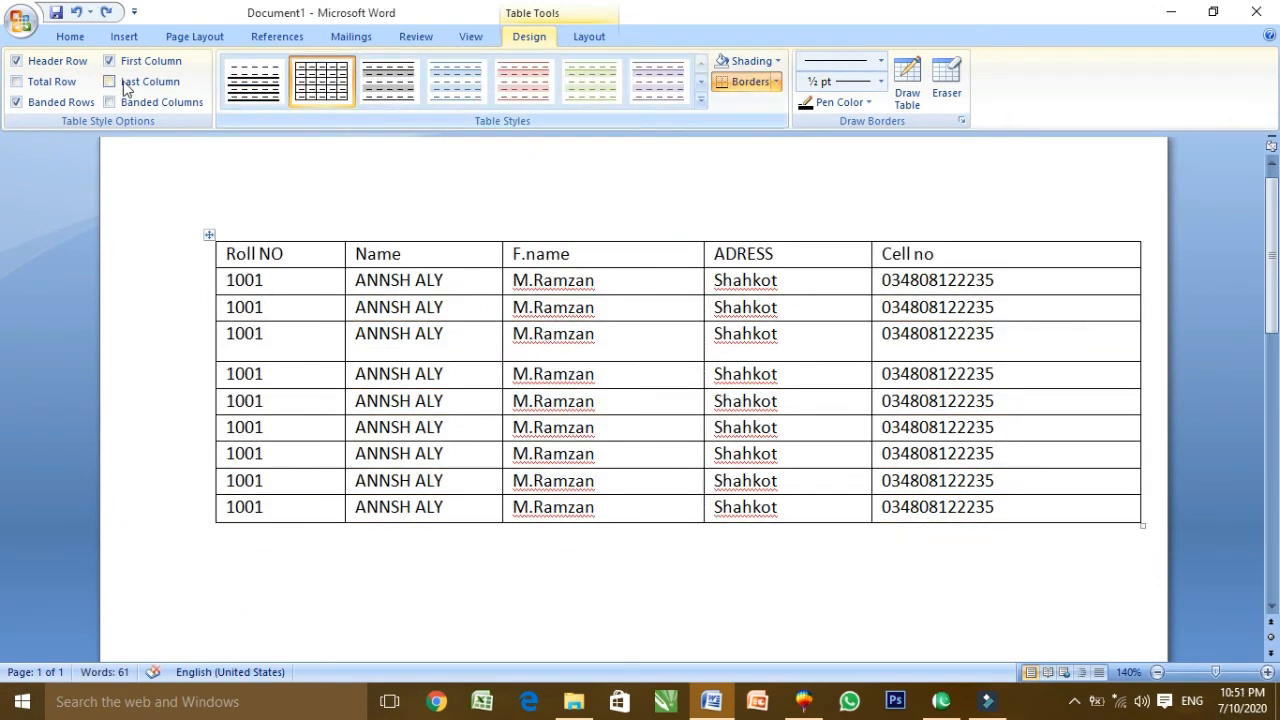
left_click(585, 37)
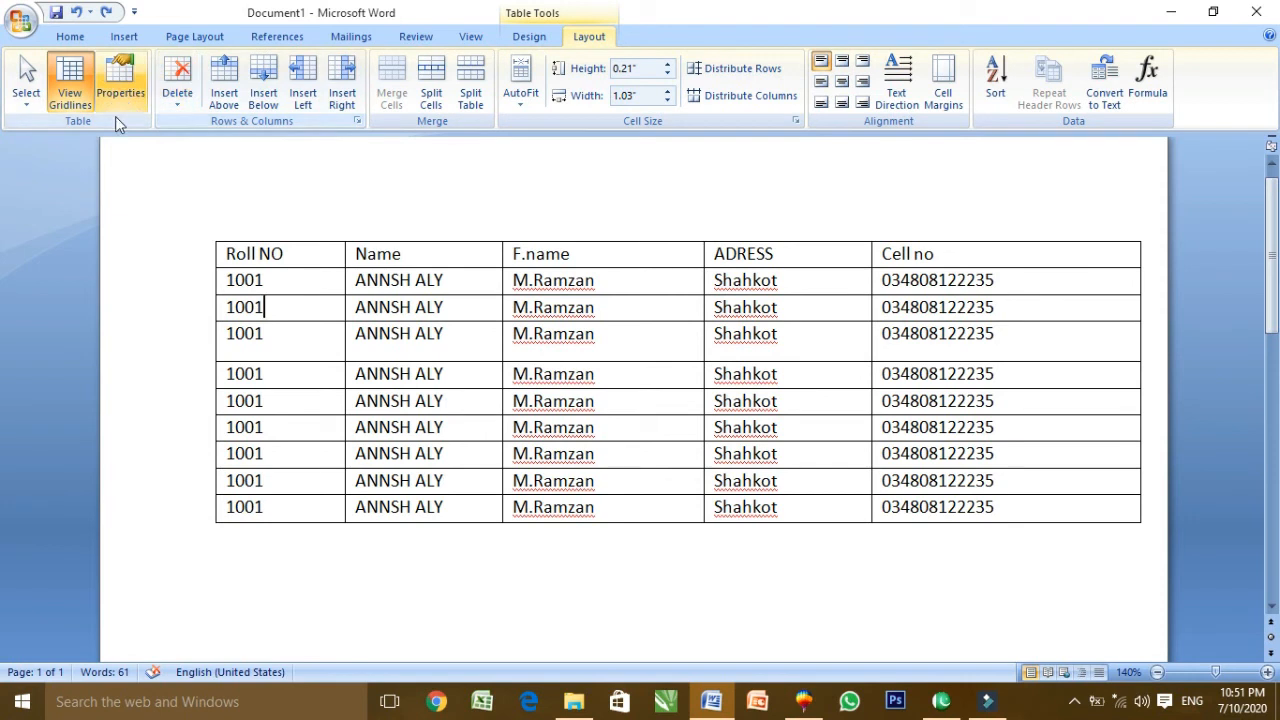
Try each Select option on the student table: current cell, Name column, rows, whole table
left_click(26, 98)
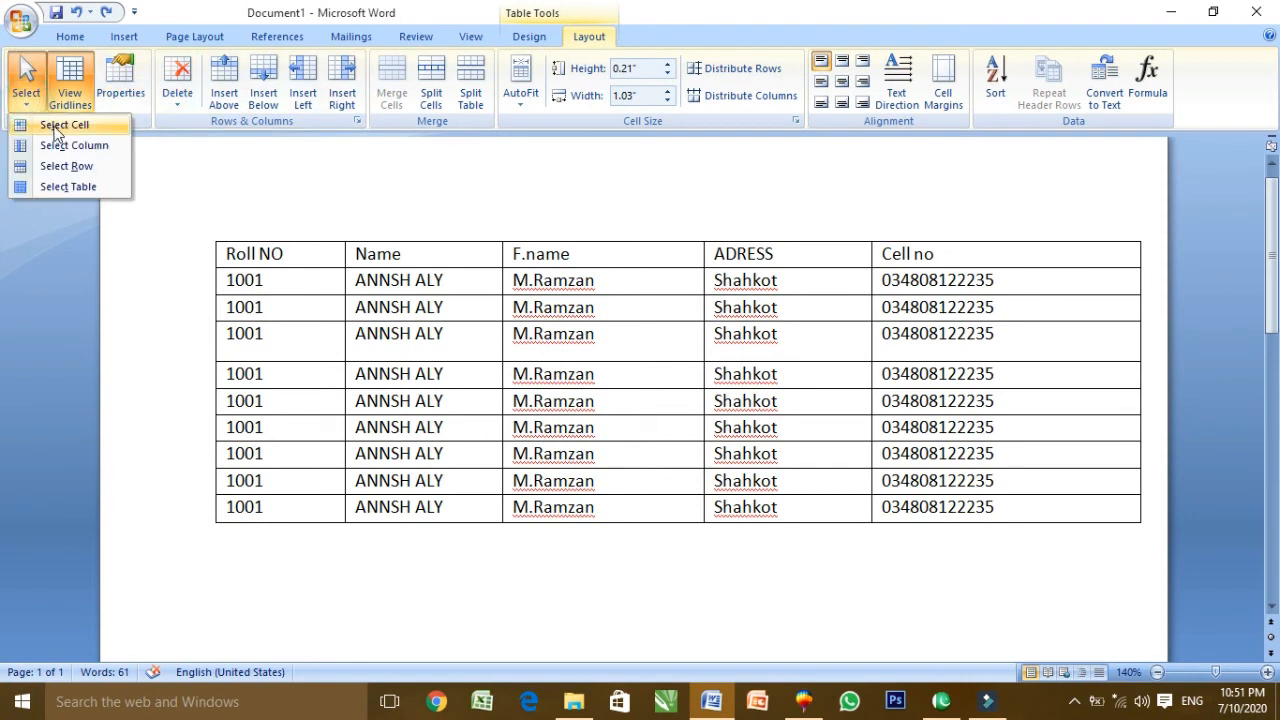
left_click(55, 126)
left_click(391, 335)
triple_click(452, 307)
left_click(391, 333)
left_click(26, 85)
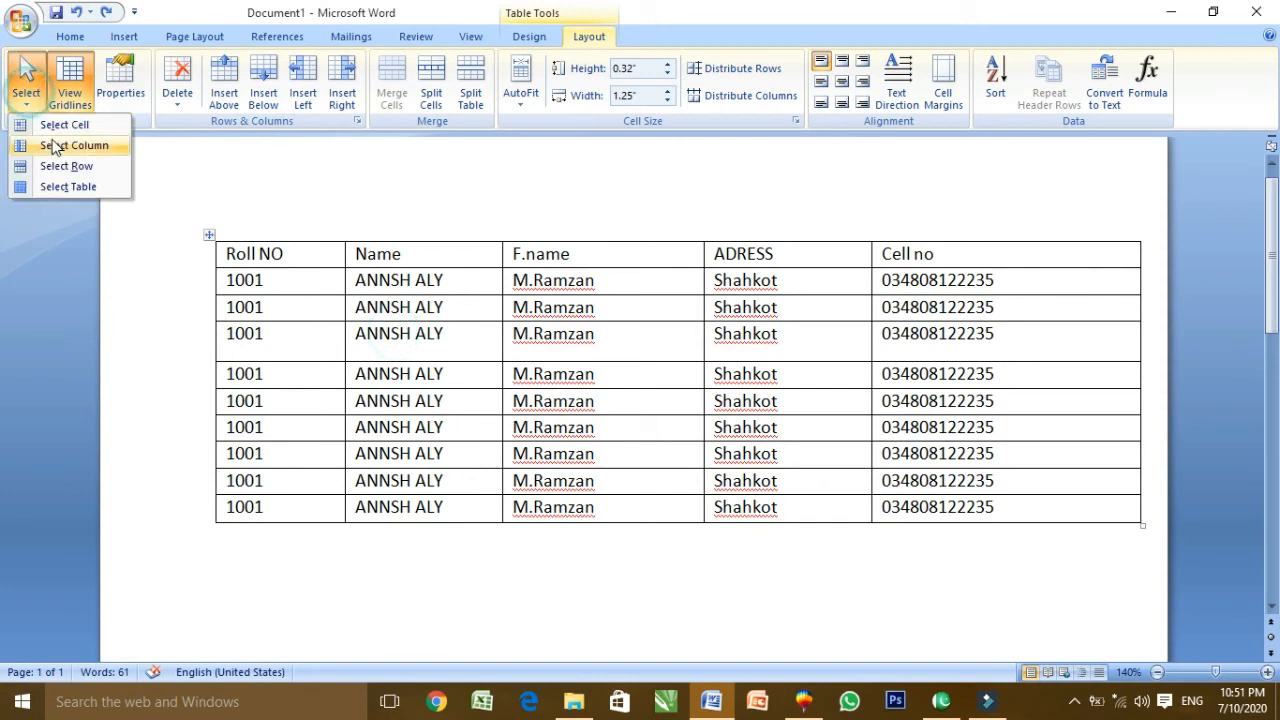
left_click(58, 145)
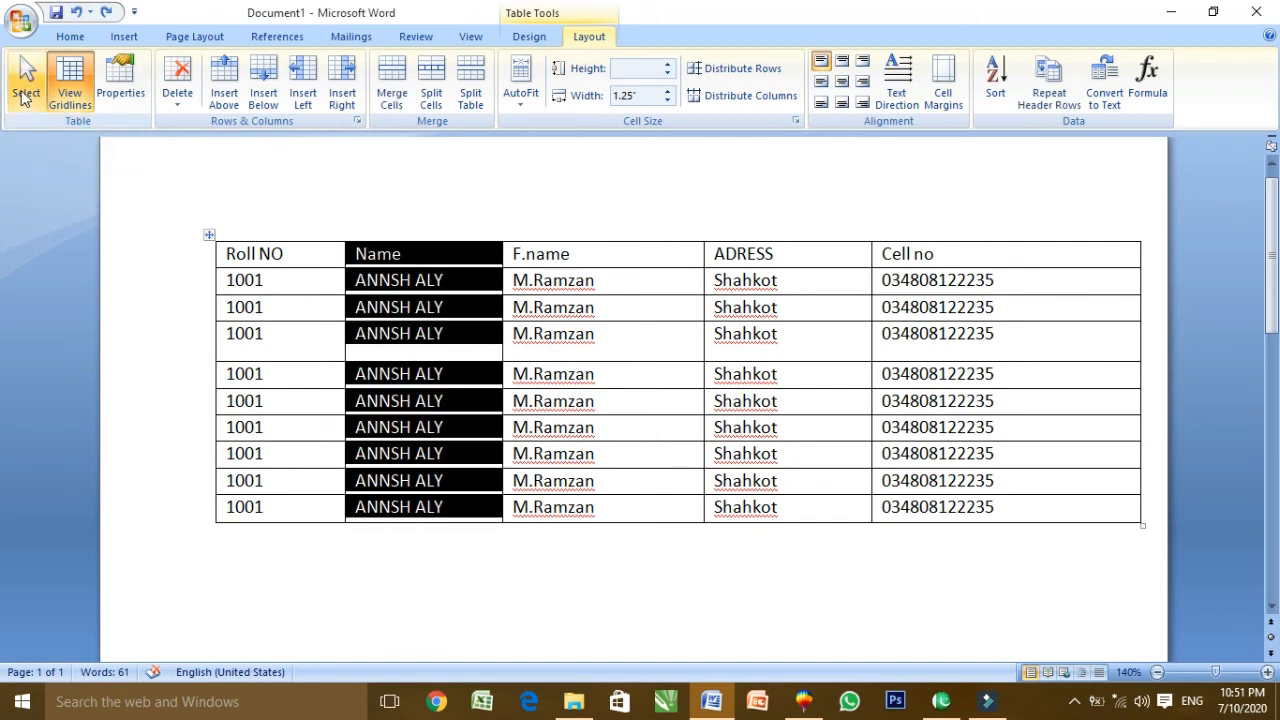
left_click(26, 90)
left_click(60, 166)
left_click(27, 92)
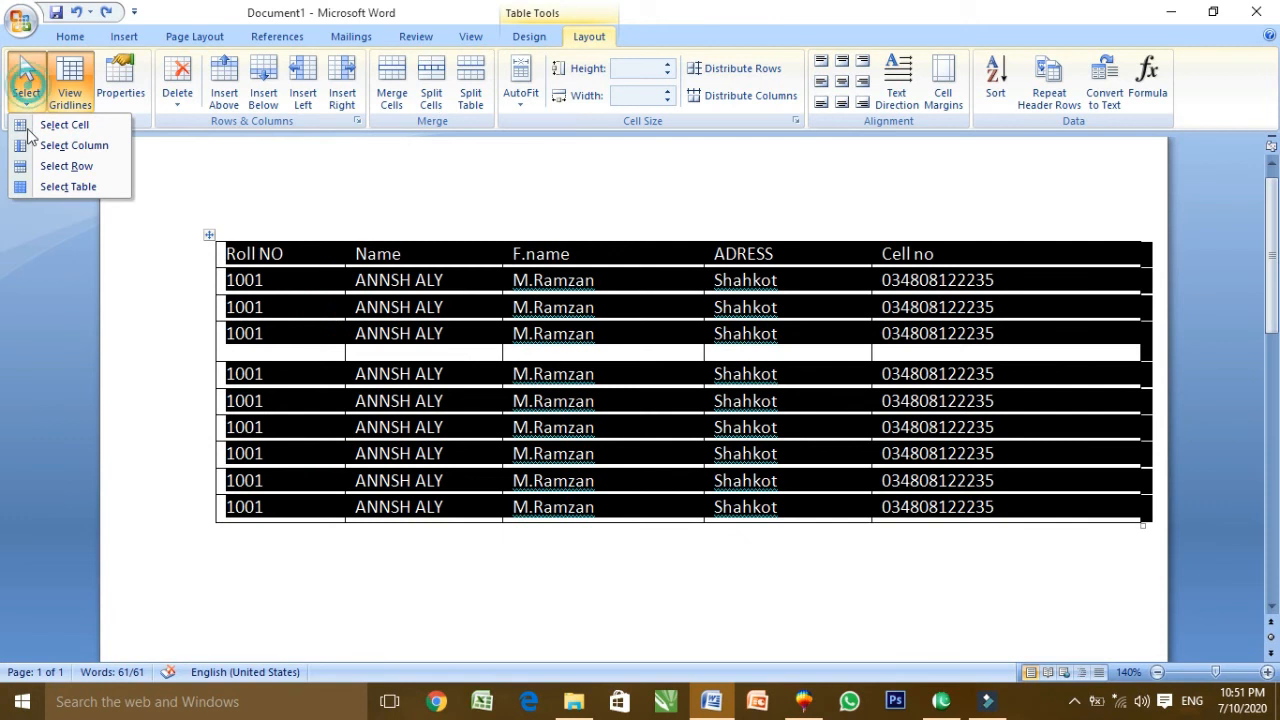
left_click(66, 186)
left_click(430, 375)
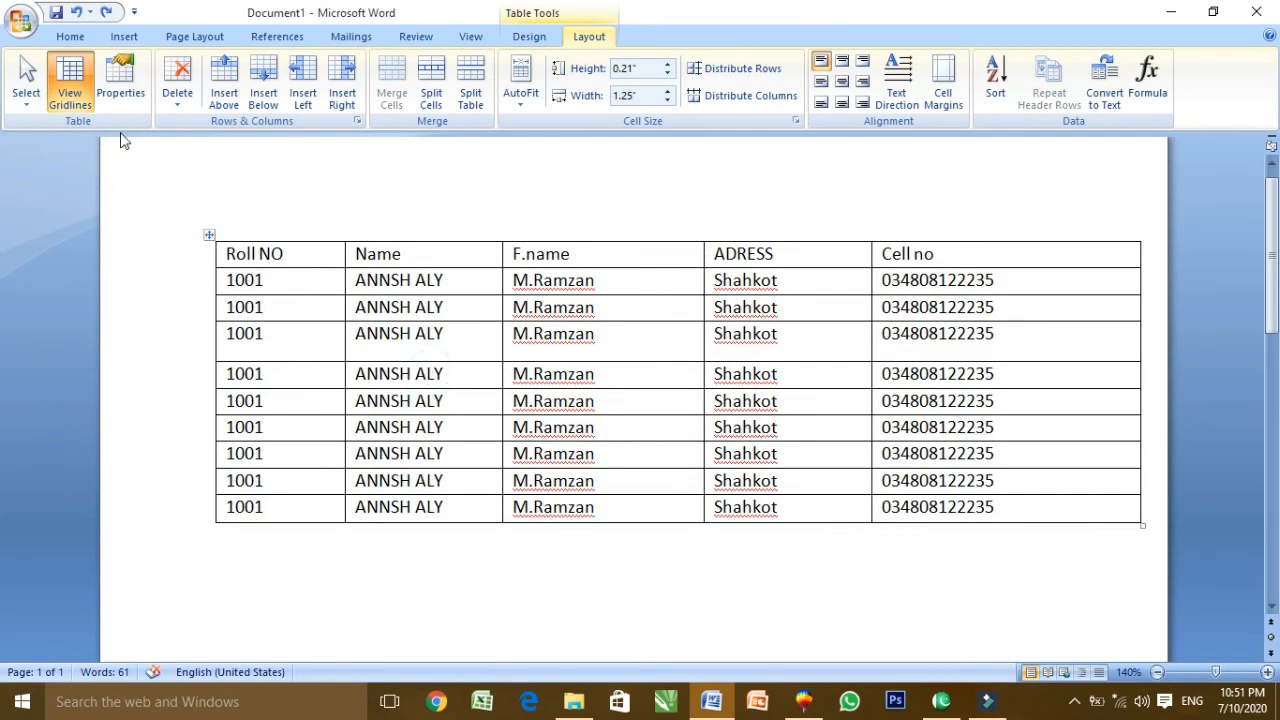
Toggle the table gridlines on and off, then open Table Properties
left_click(78, 97)
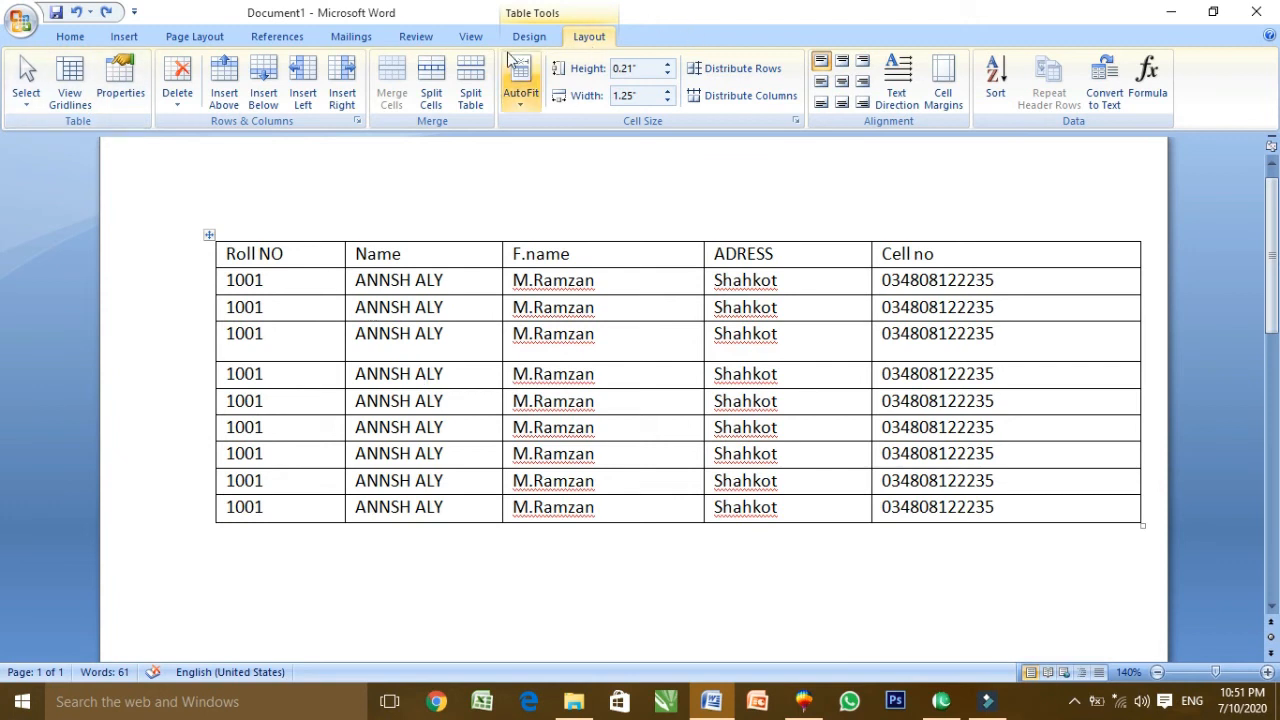
left_click(470, 36)
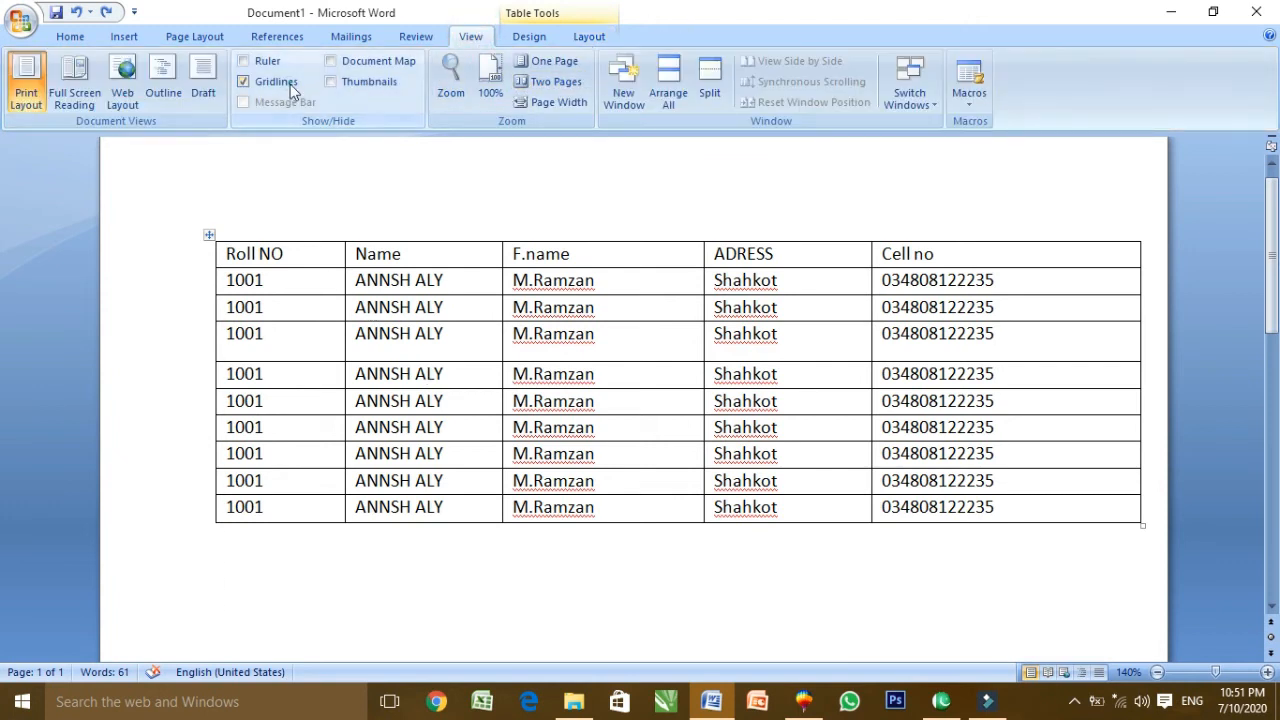
left_click(290, 84)
left_click(290, 84)
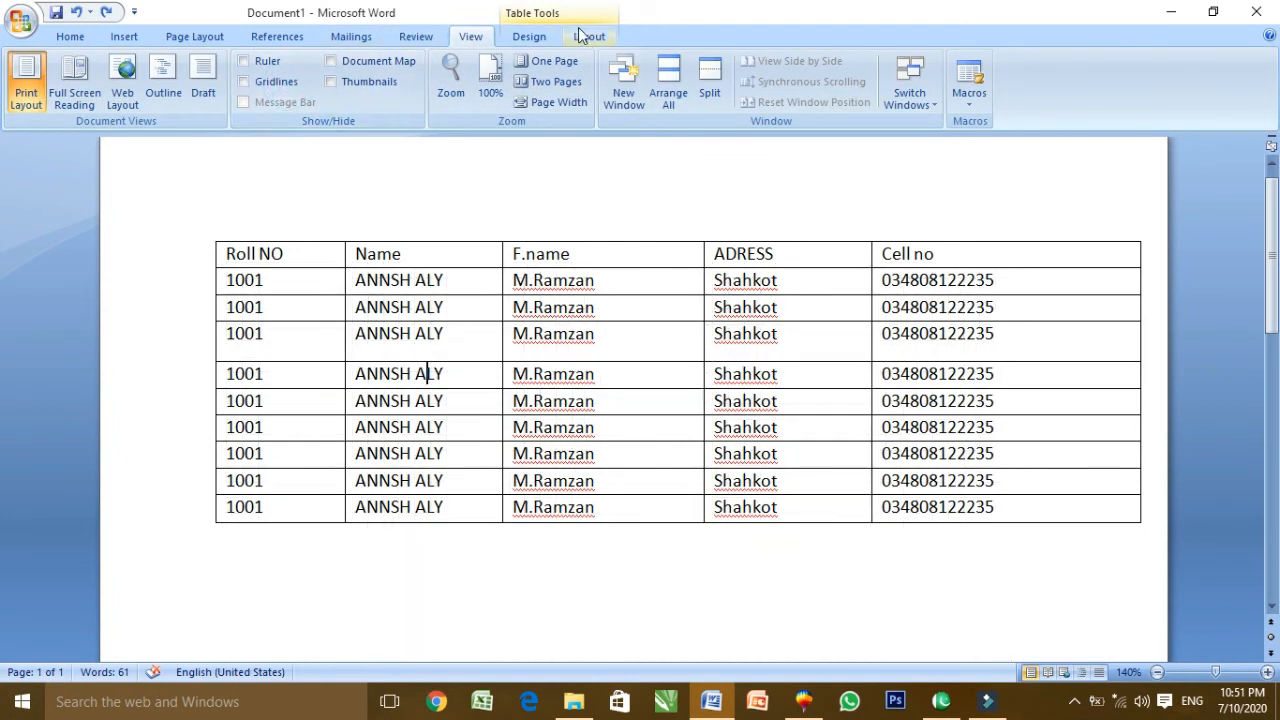
left_click(586, 36)
left_click(130, 95)
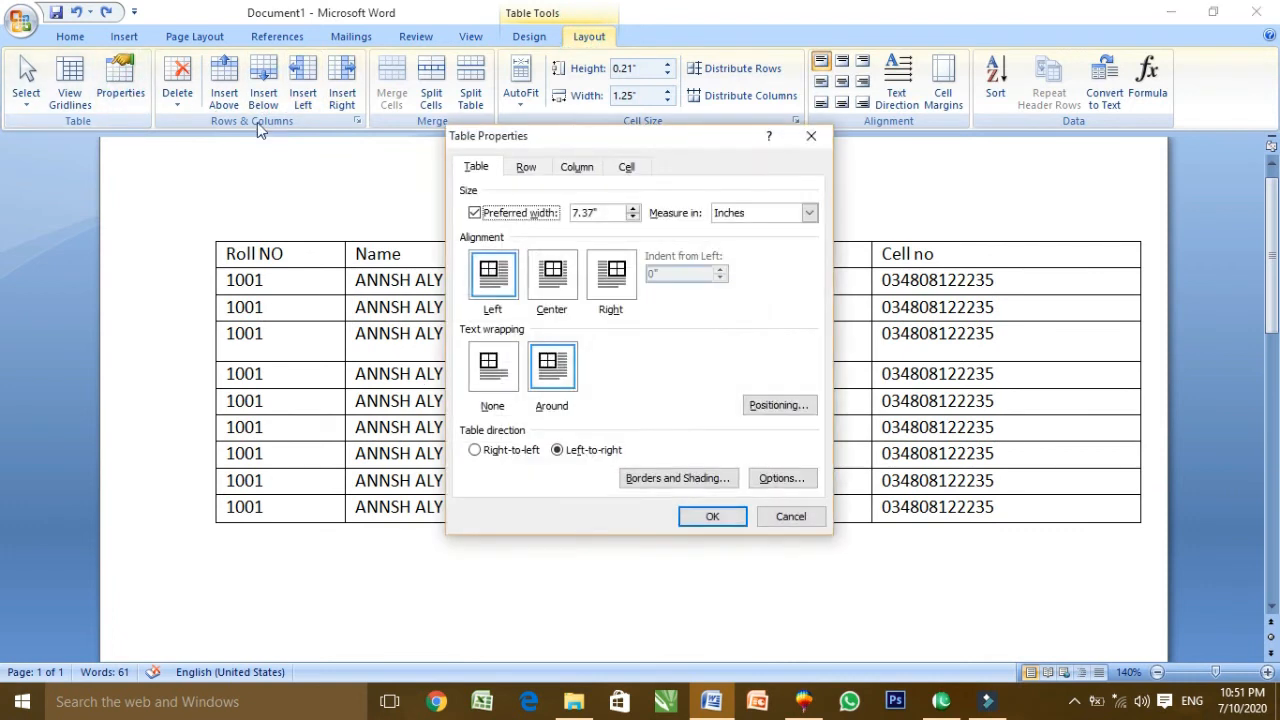
Check column 2's 1.25" preferred width on the Column tab, then close Table Properties unchanged
left_click(577, 167)
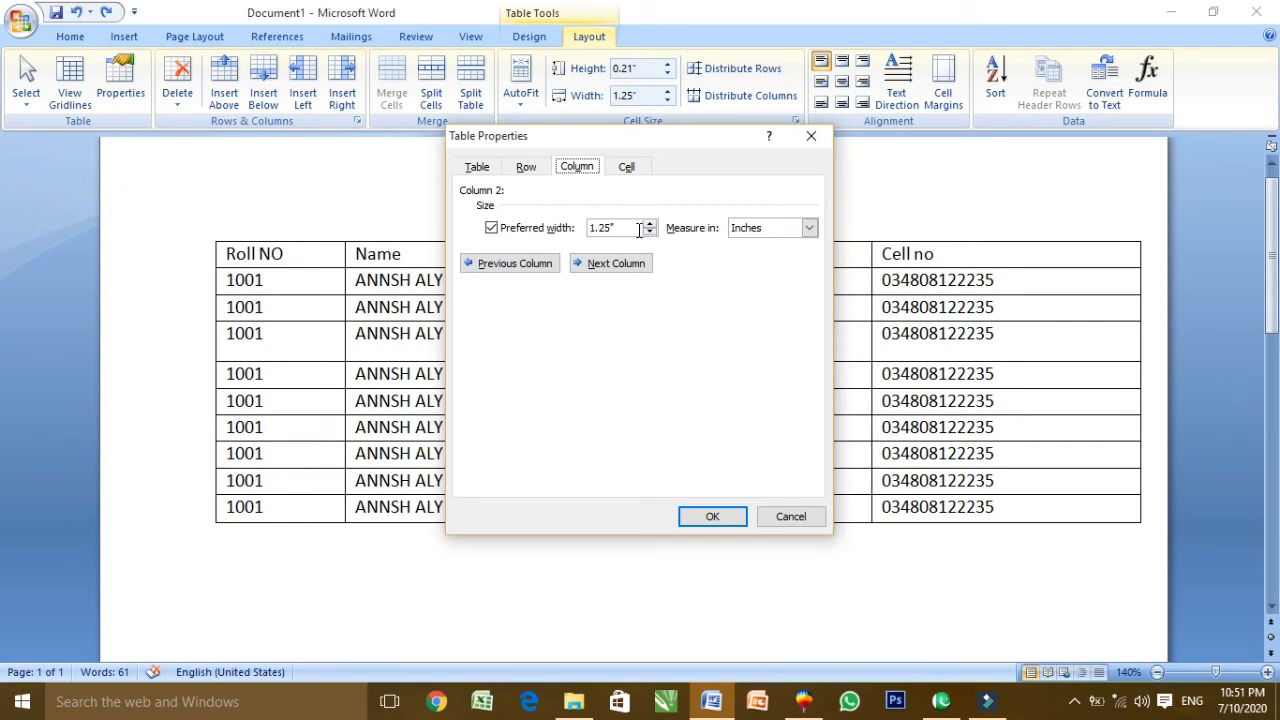
left_click(535, 170)
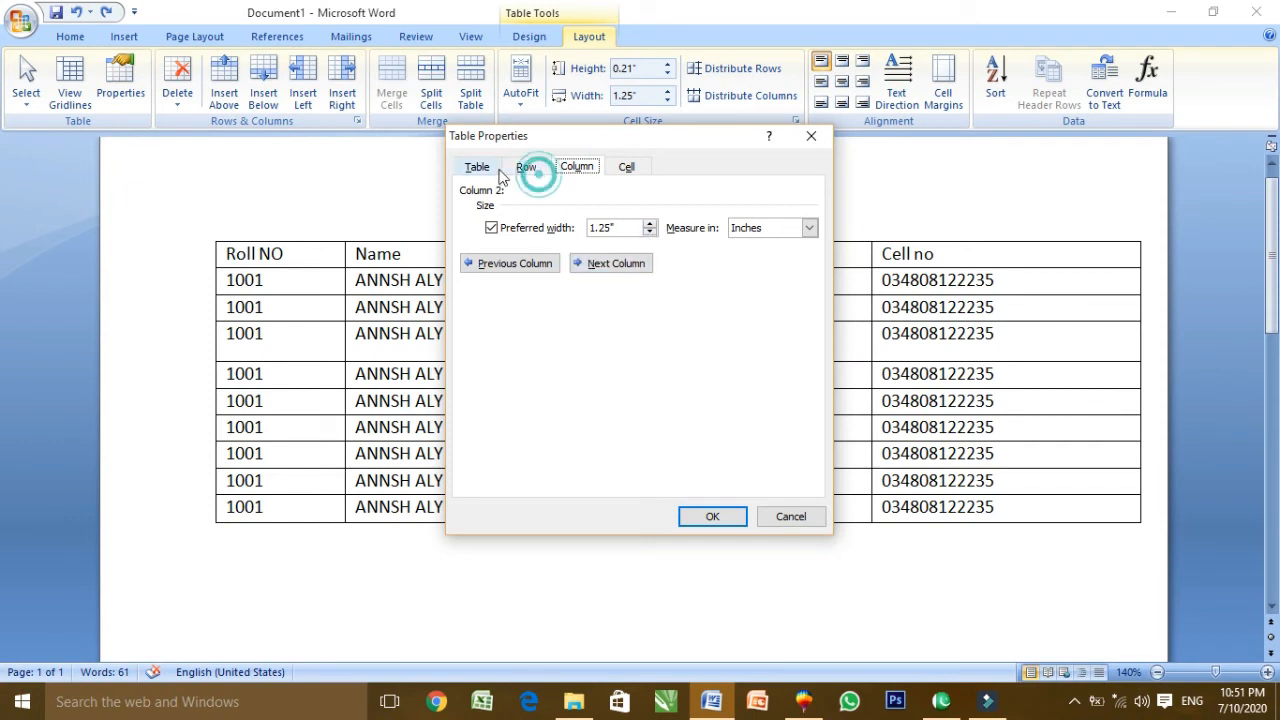
left_click(477, 168)
left_click(811, 136)
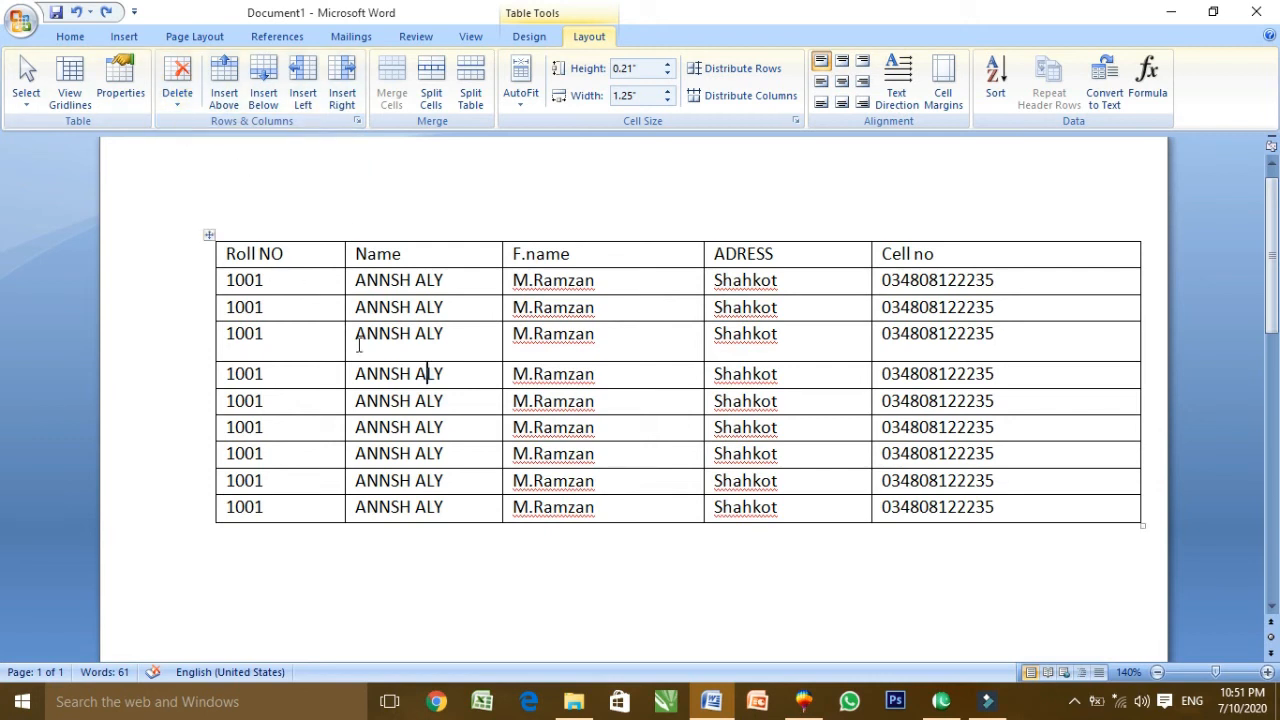
left_click(420, 254)
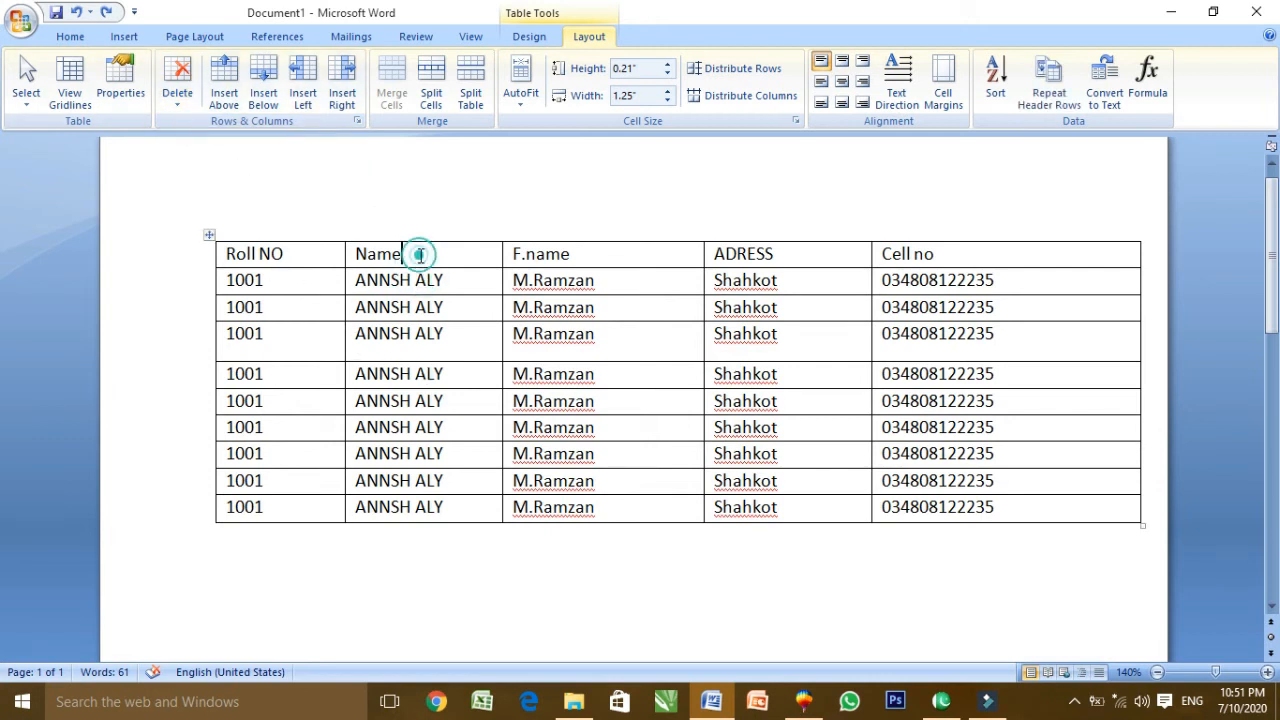
left_click(177, 93)
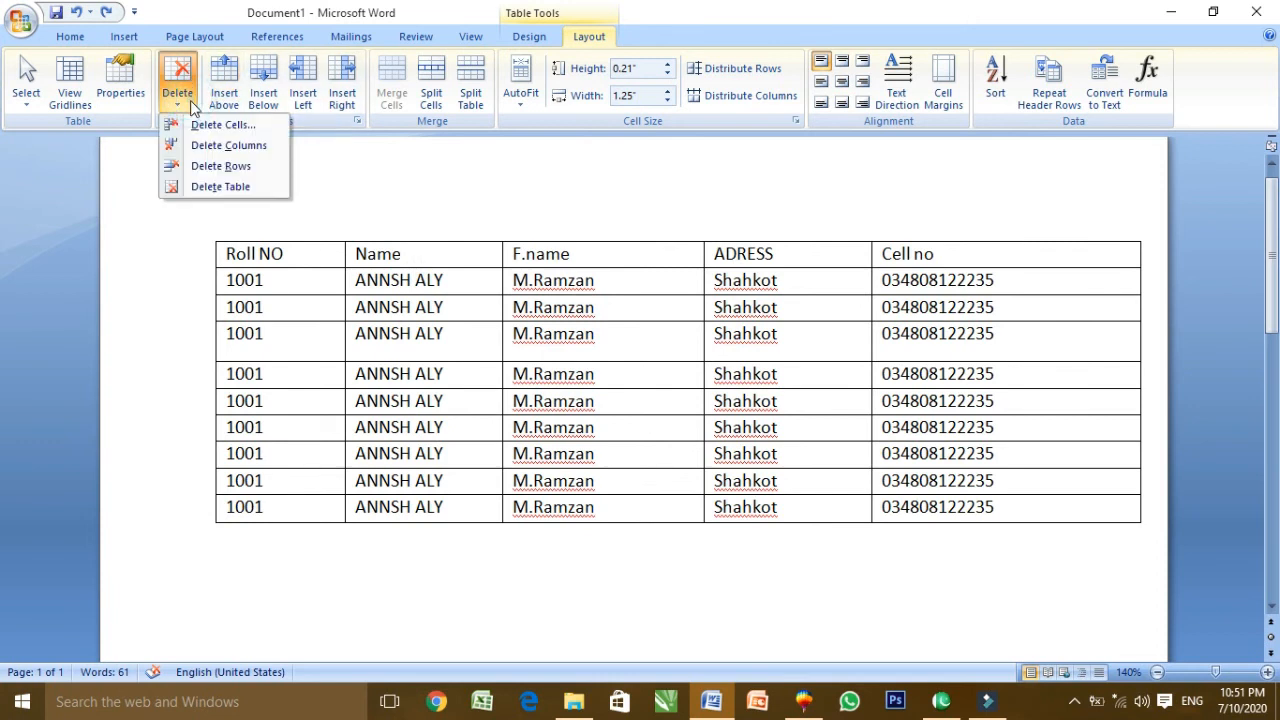
left_click(430, 256)
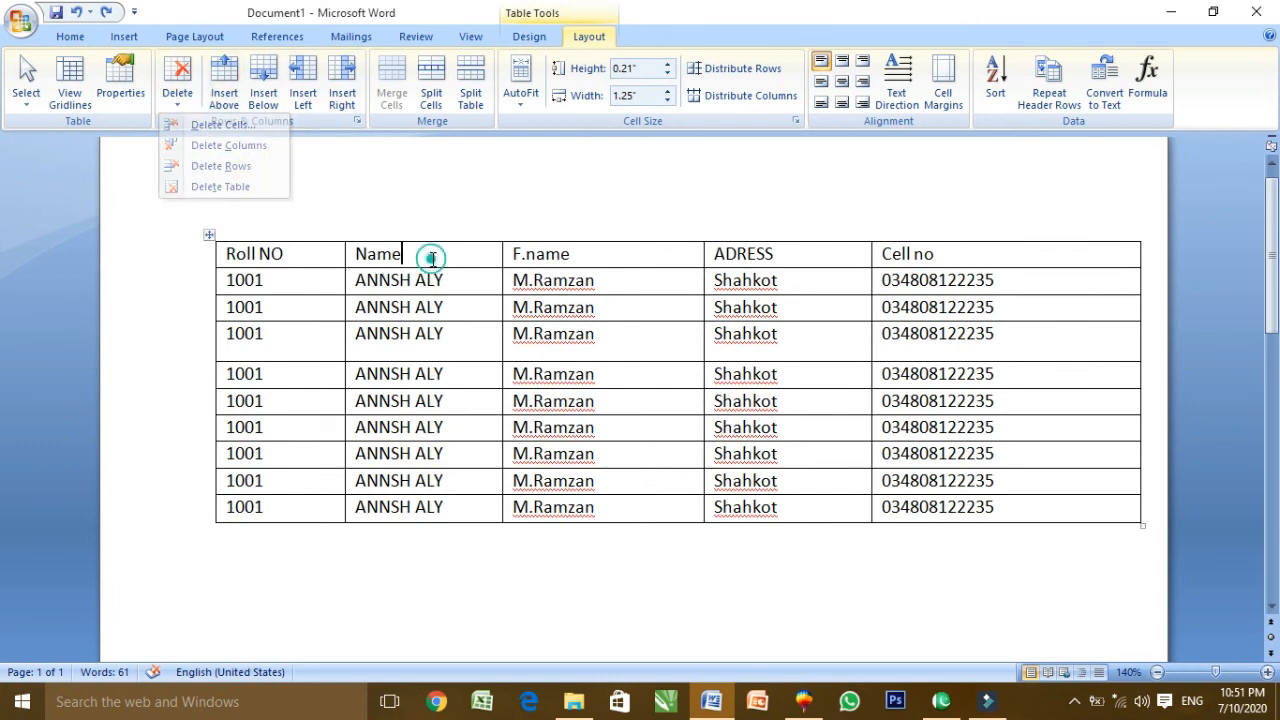
left_click(179, 104)
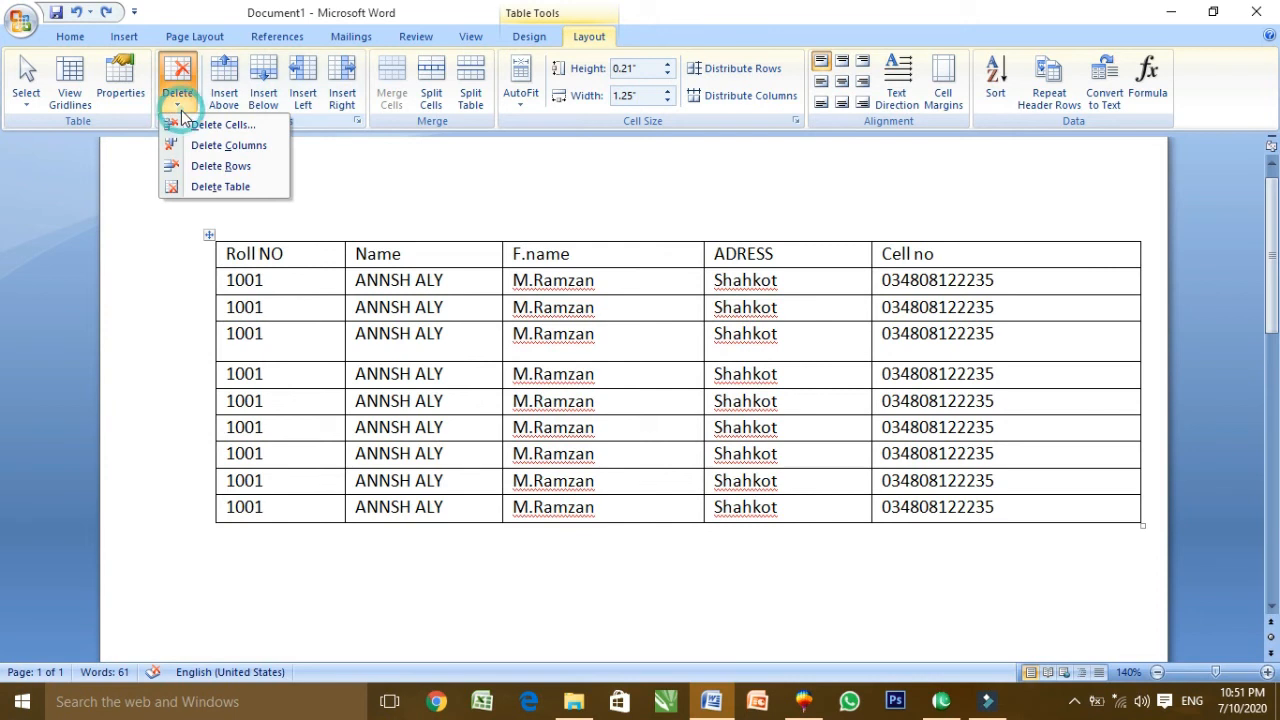
left_click(251, 150)
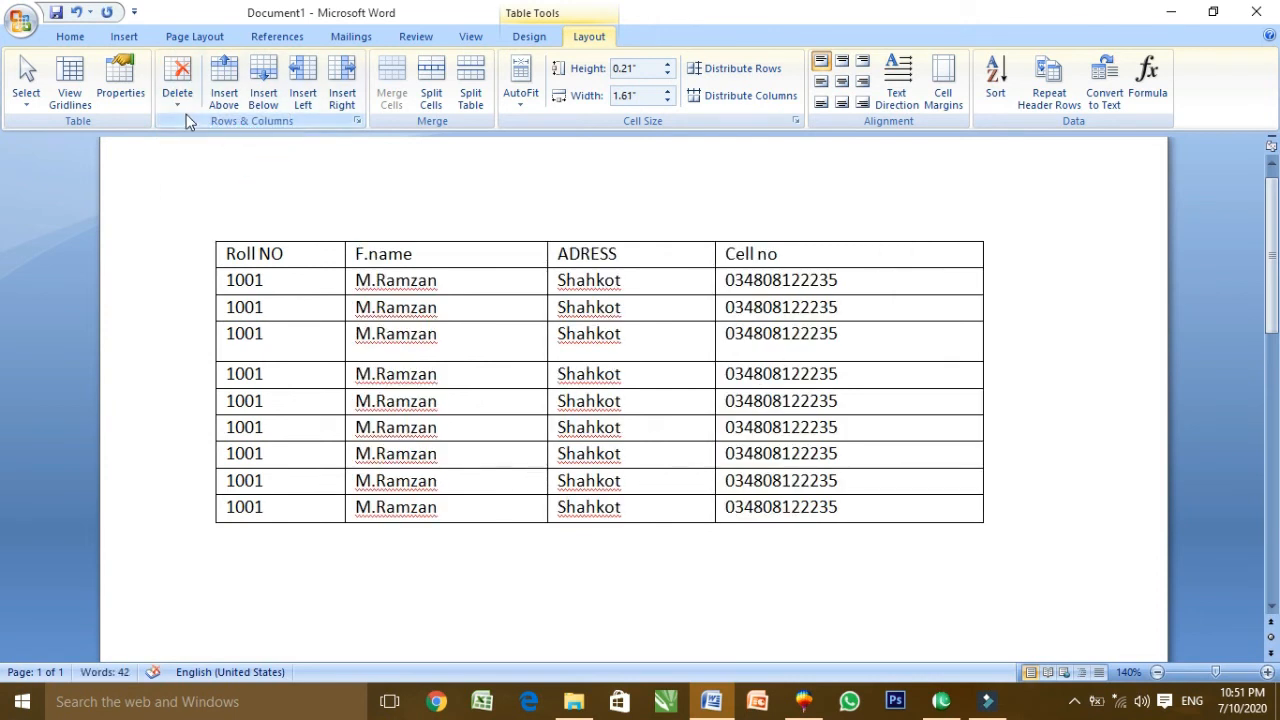
key("ctrl+z")
left_click(584, 254)
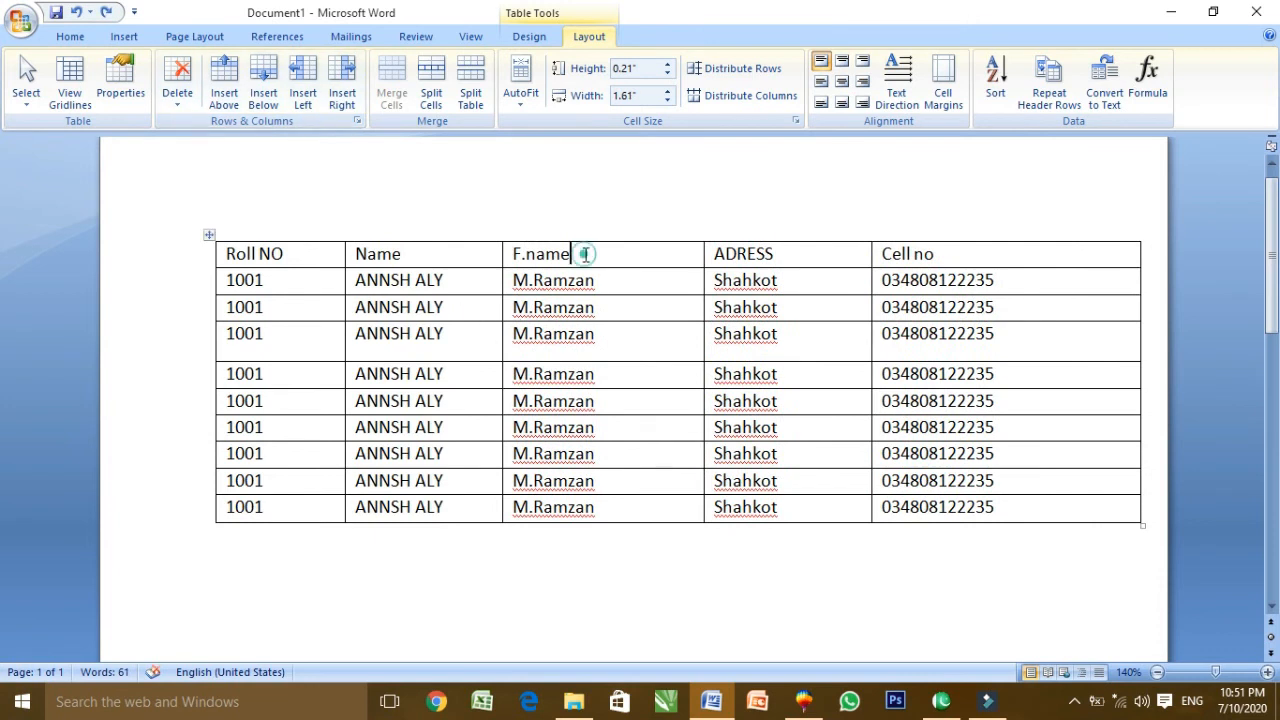
left_click(178, 100)
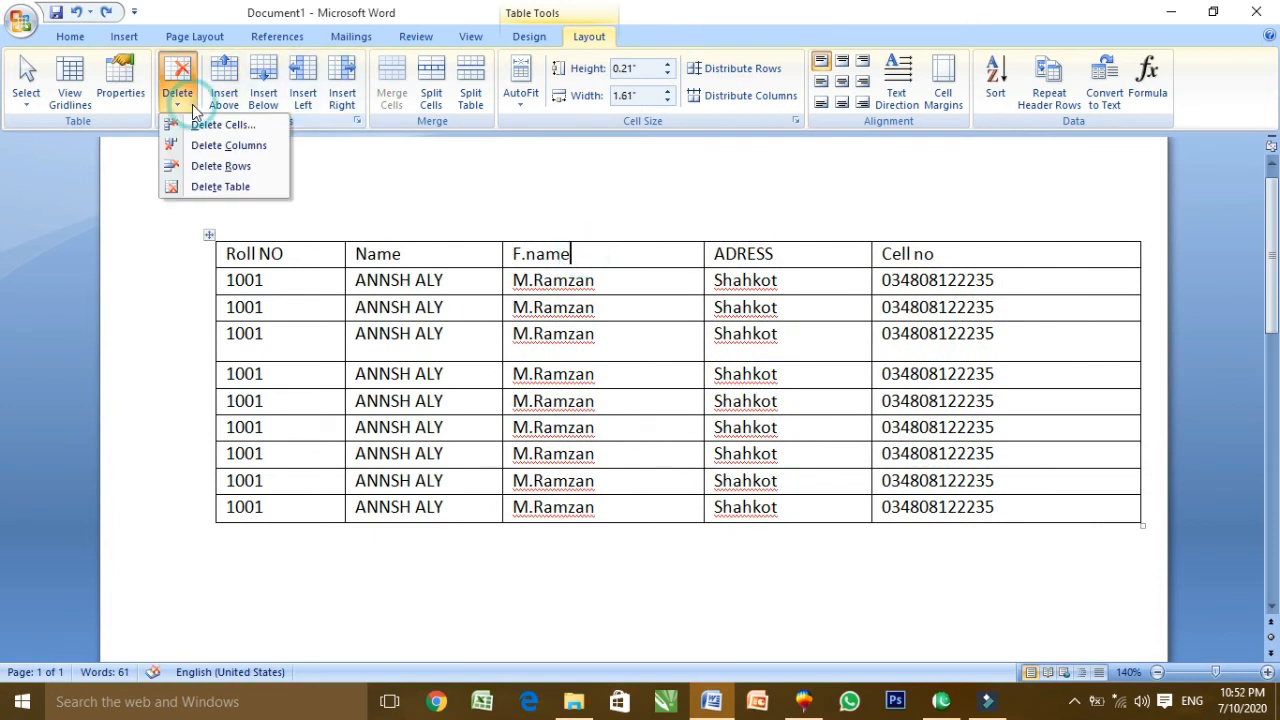
left_click(228, 146)
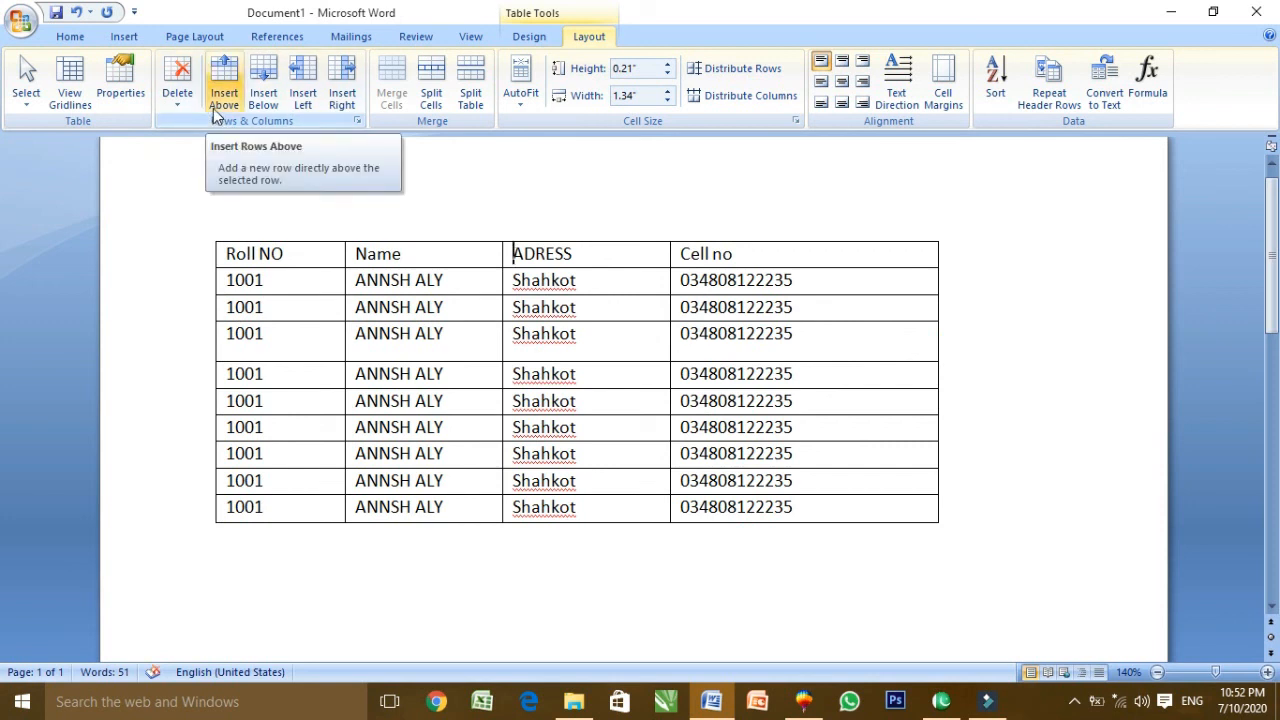
left_click(734, 258)
left_click(178, 95)
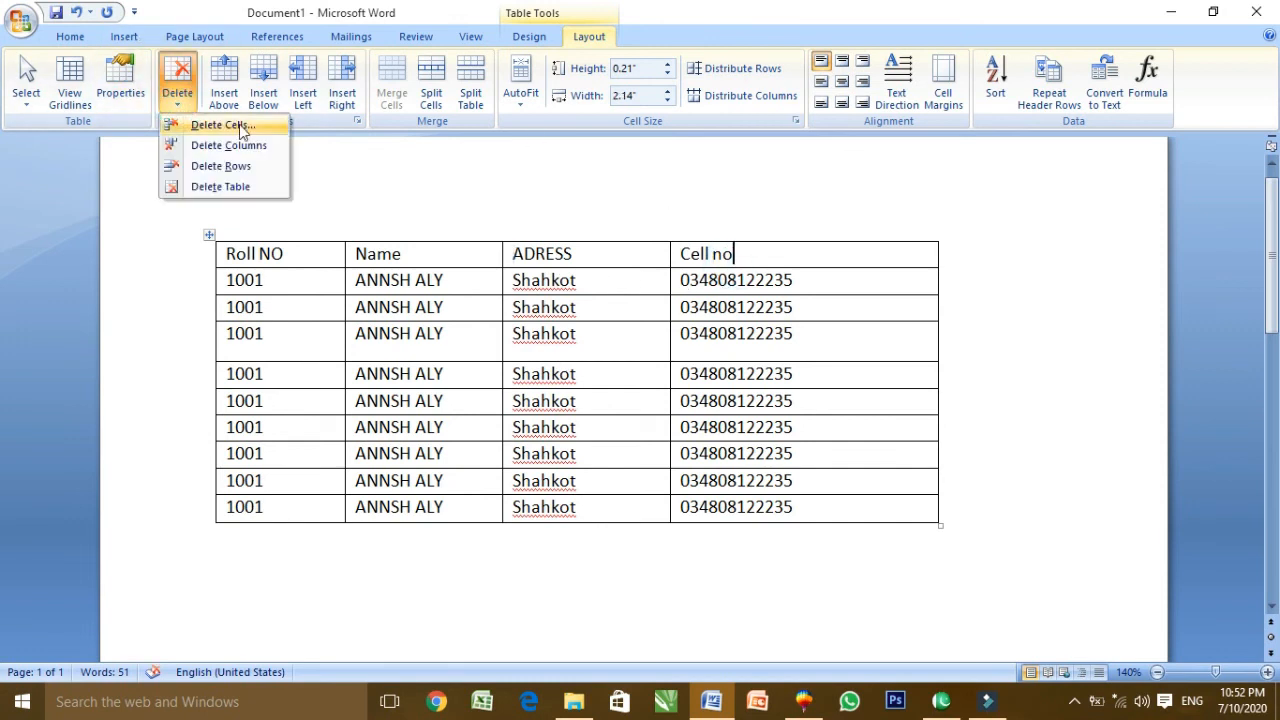
left_click(229, 148)
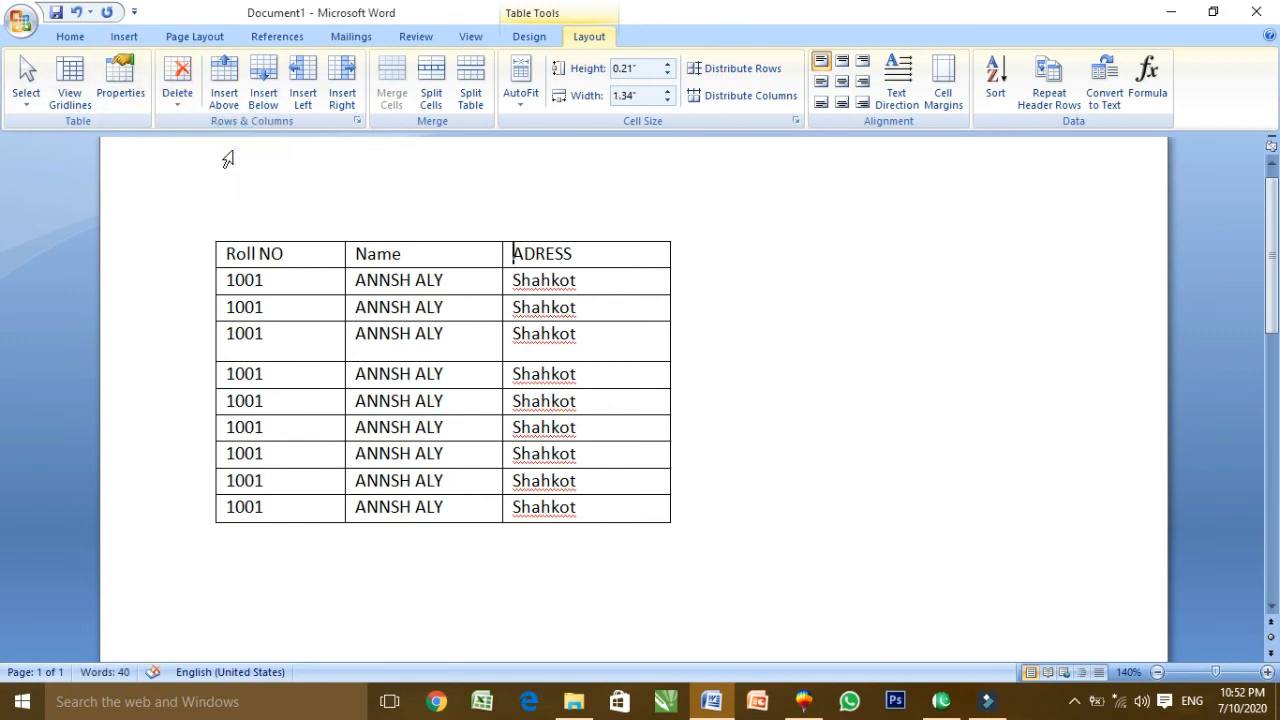
key("ctrl+z")
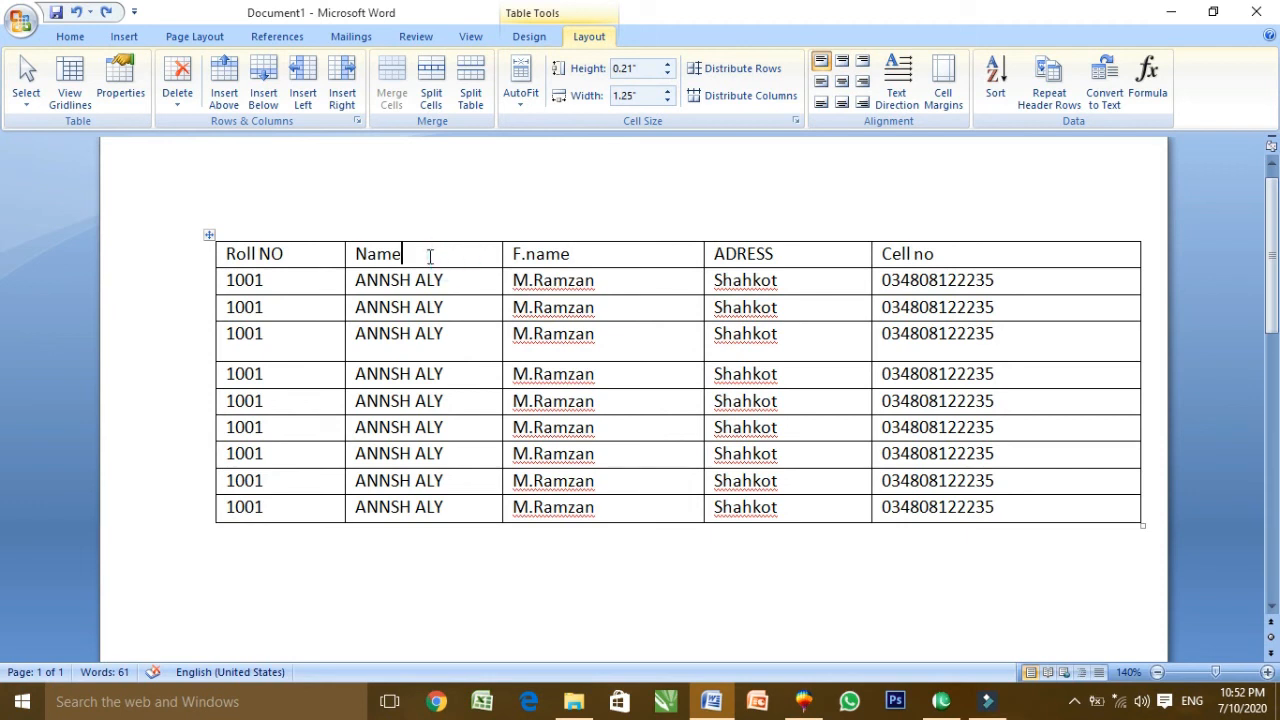
Insert an empty column left, then right, of Name, undoing each
left_click_drag(430, 256, 425, 340)
left_click(463, 253)
left_click(309, 96)
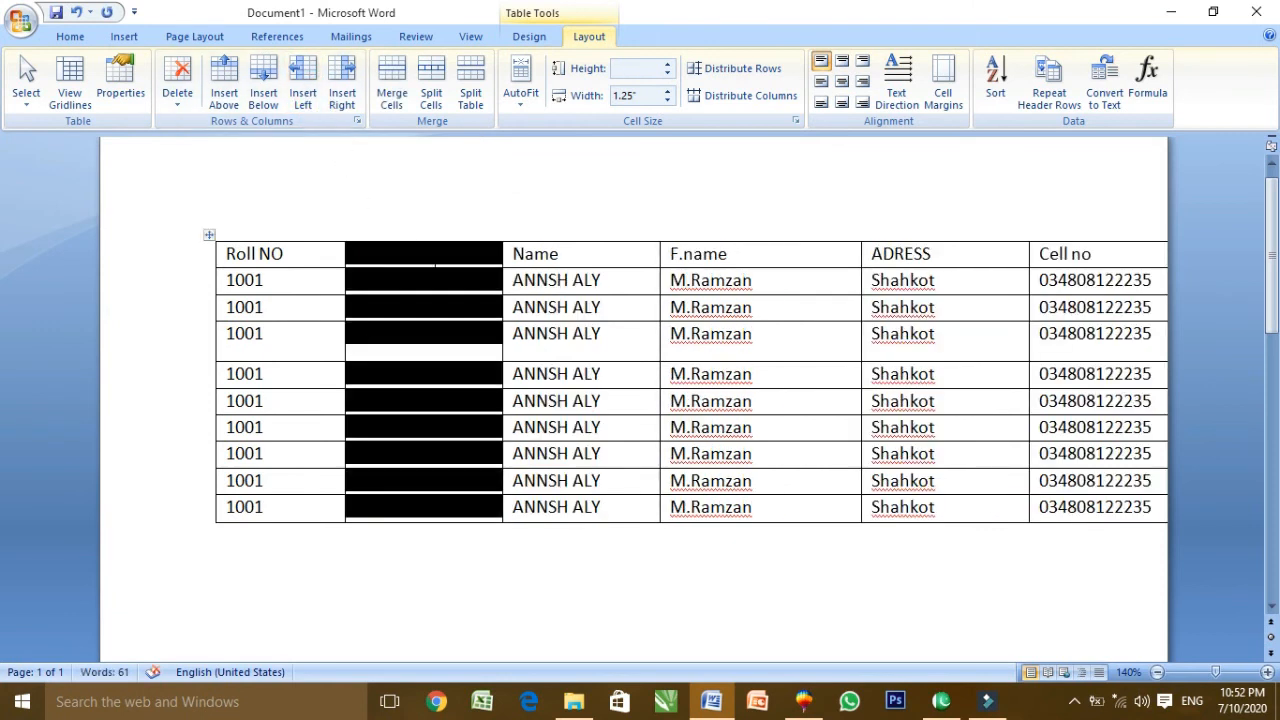
key("ctrl+z")
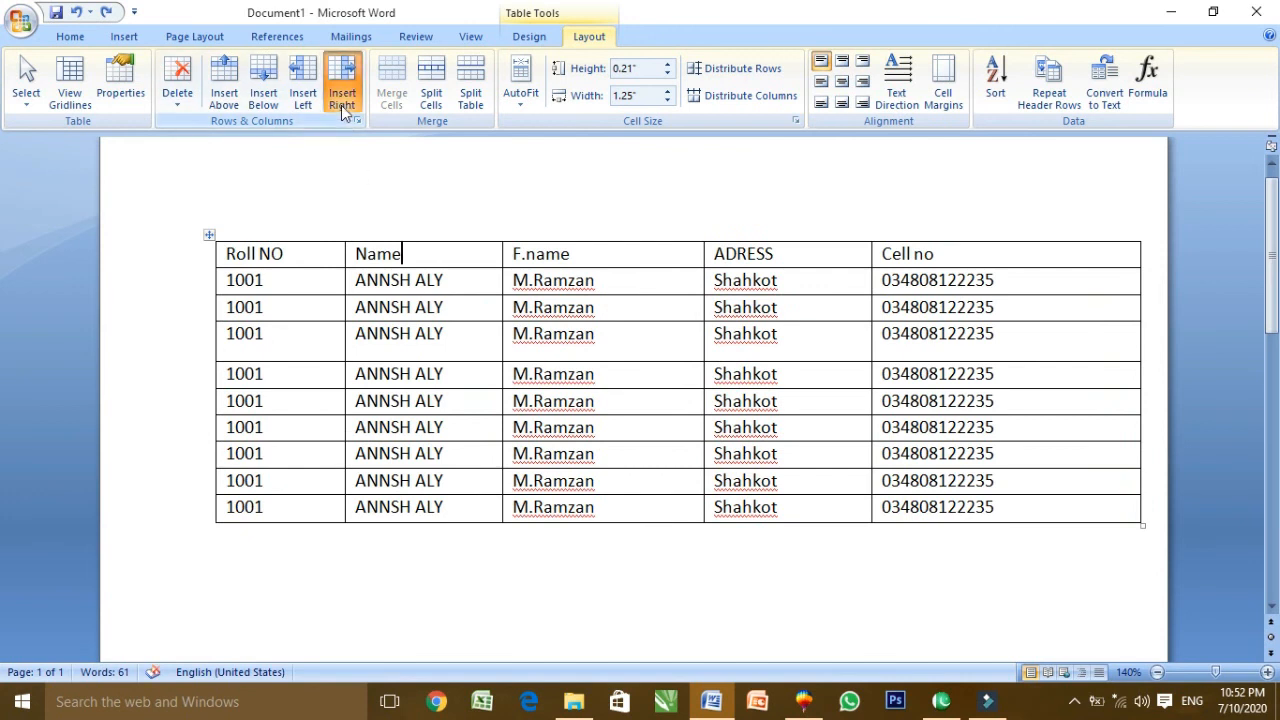
left_click(341, 80)
left_click(527, 262)
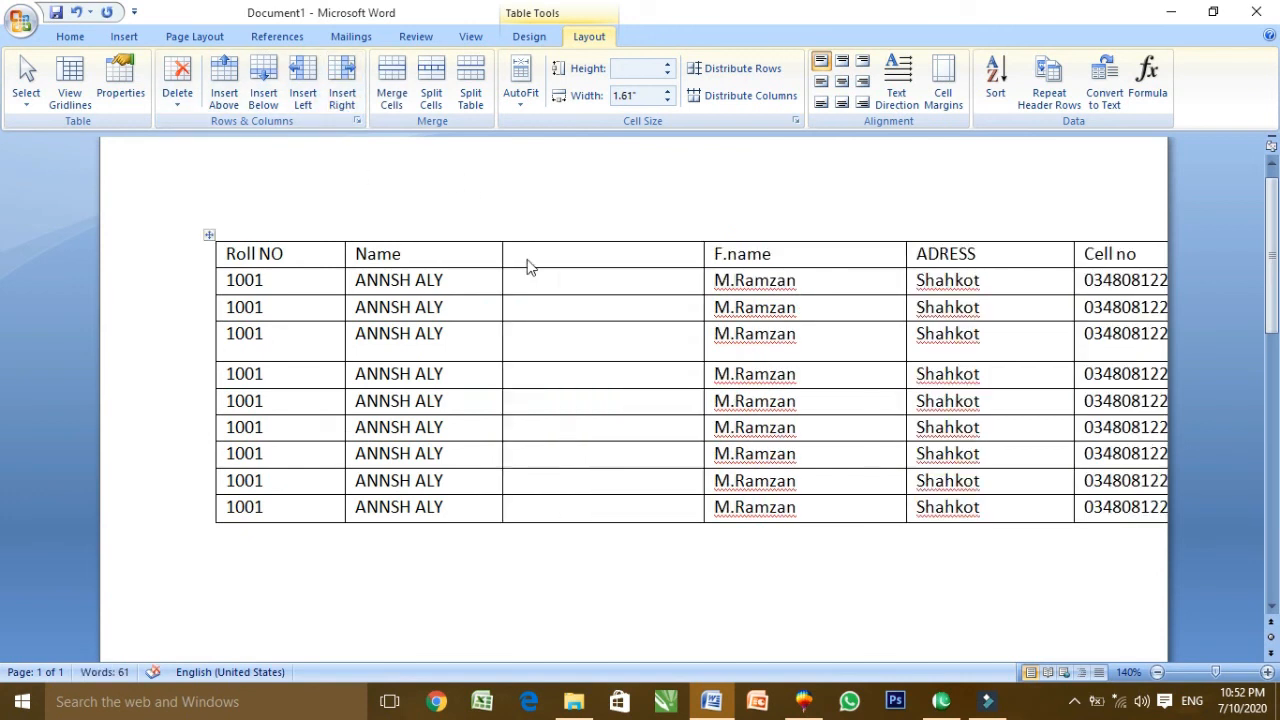
key("ctrl+z")
Change row 2's Roll NO from 1001 to 1002
left_click(268, 309)
key("BackSpace")
type("2")
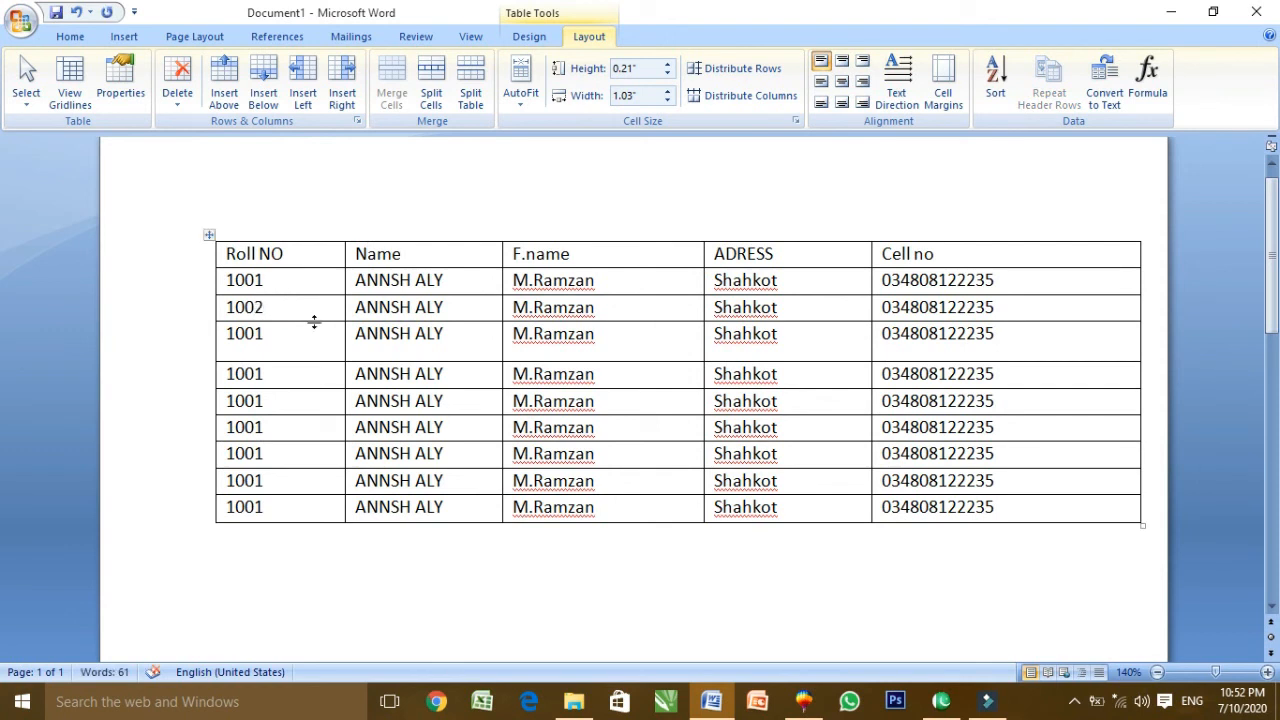
Add empty rows below the 1002 row
left_click(263, 88)
left_click(263, 88)
left_click(263, 88)
left_click(263, 88)
left_click(409, 356)
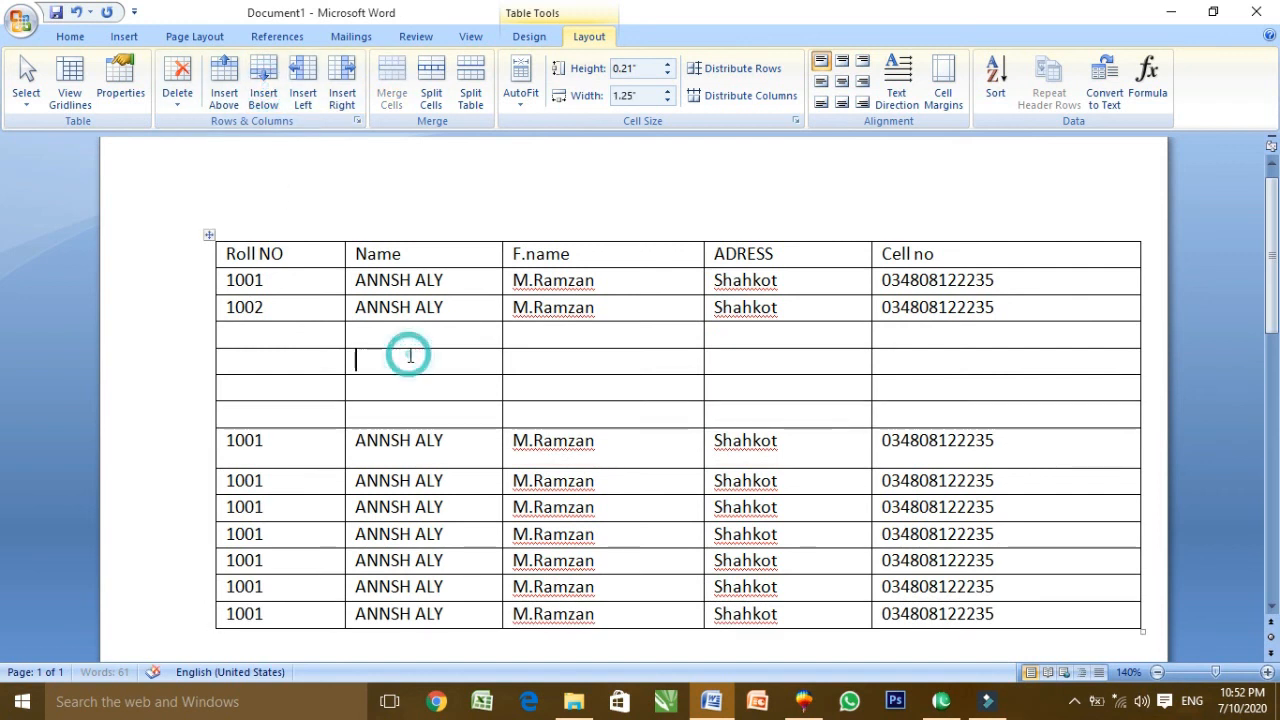
Add empty rows above the 1002 row, then select the empty Name and F.name cells
left_click(282, 307)
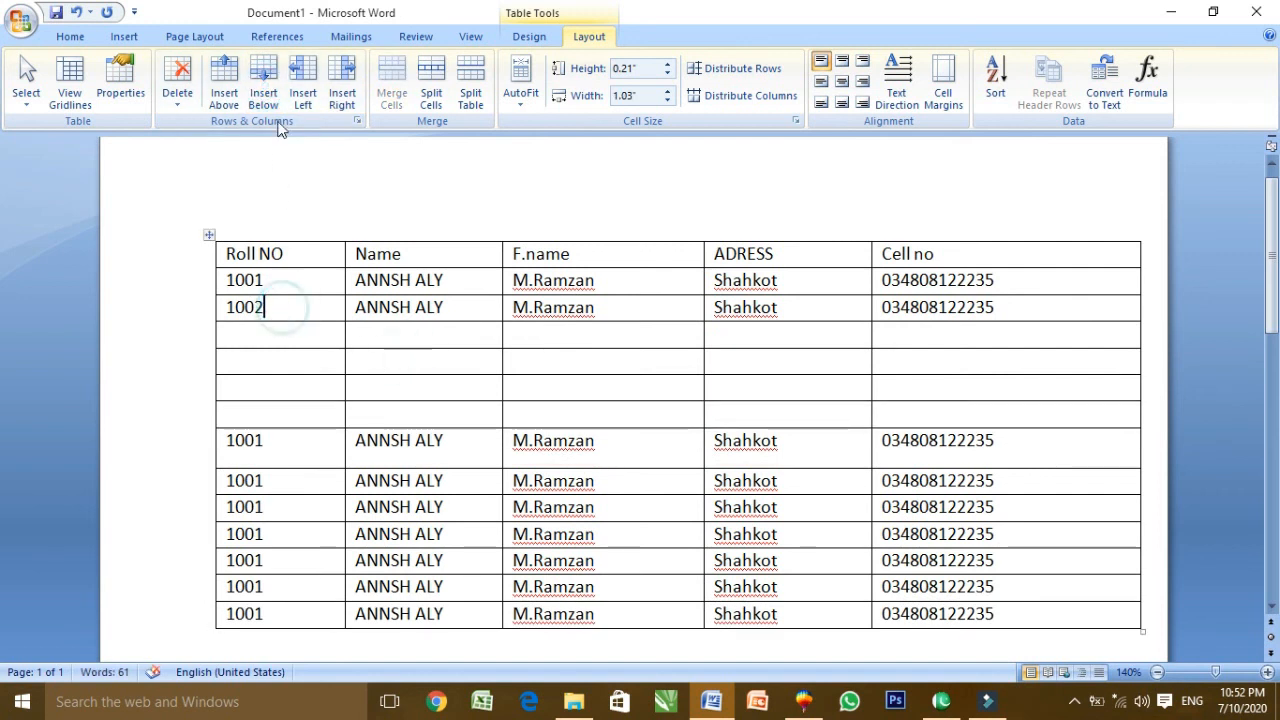
left_click(225, 85)
left_click(225, 85)
left_click(225, 85)
left_click(226, 85)
left_click(227, 85)
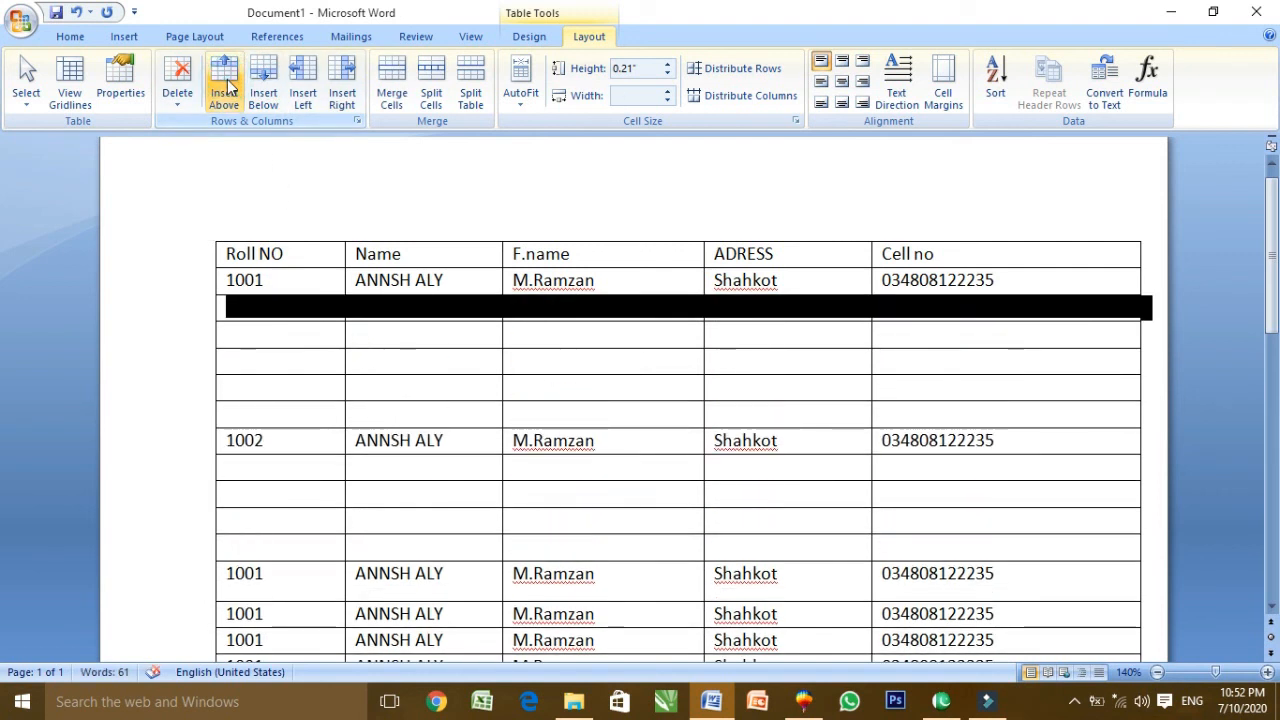
left_click(418, 371)
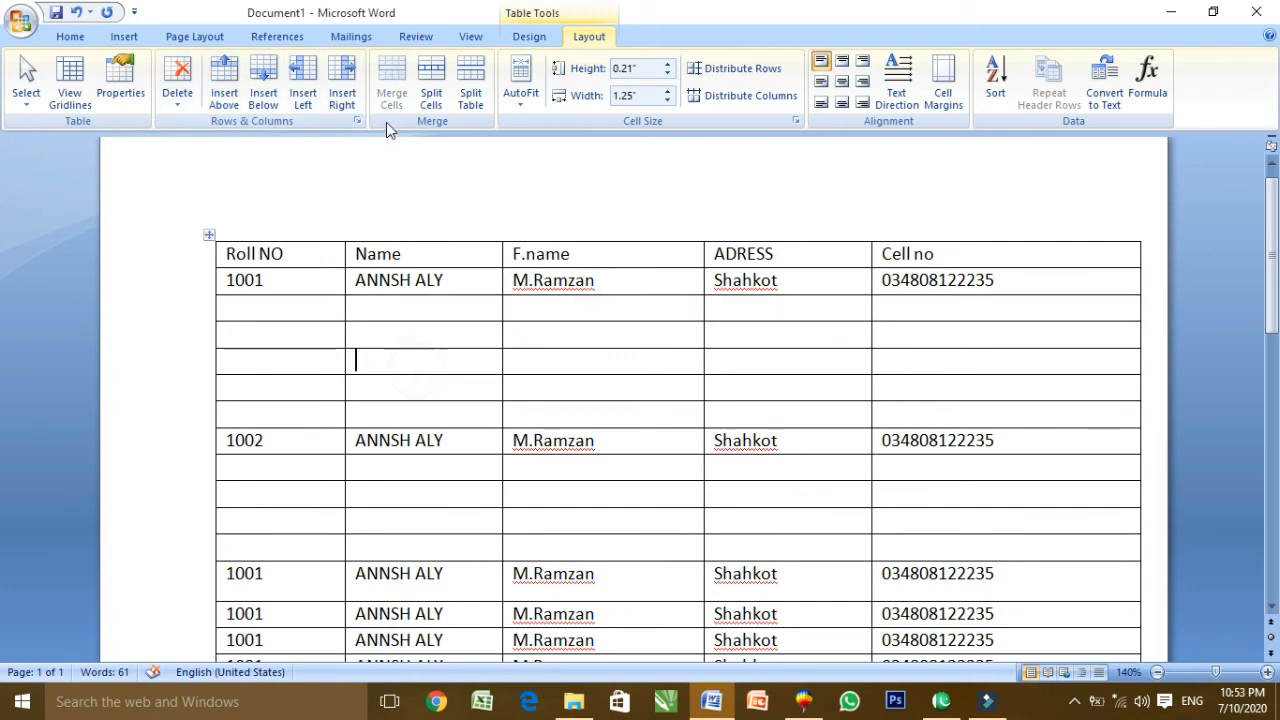
left_click_drag(384, 305, 613, 414)
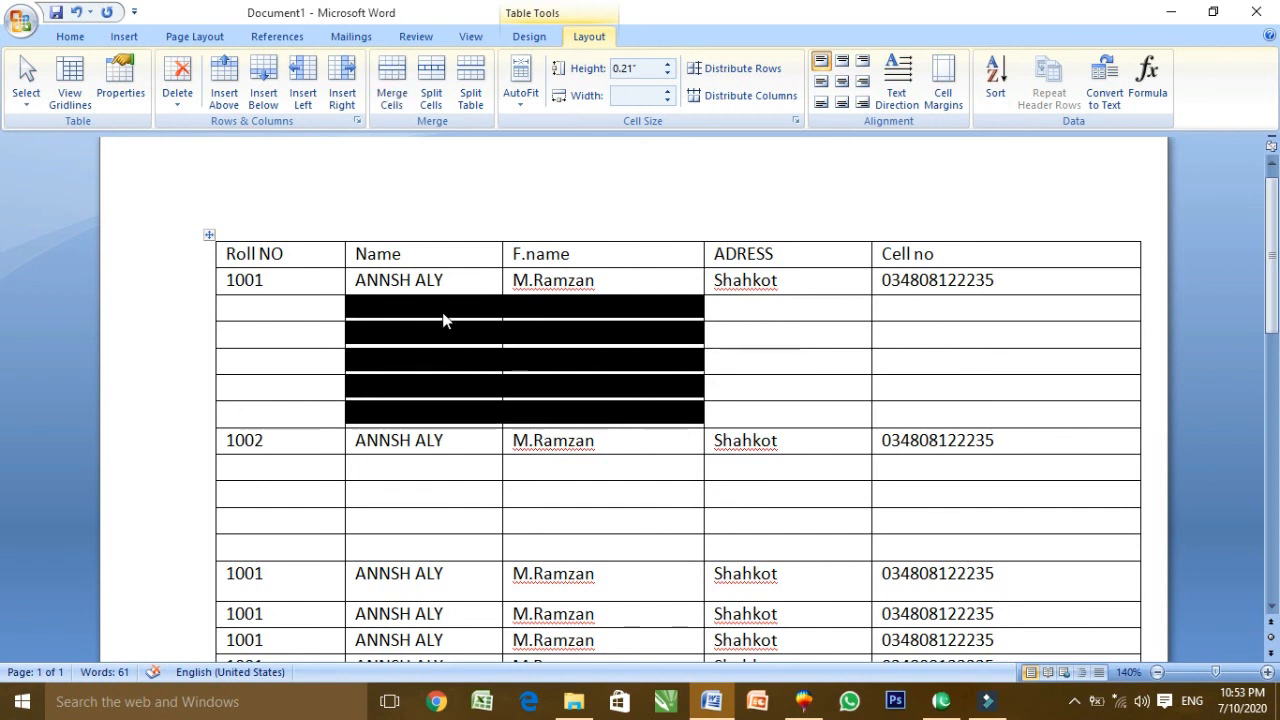
Merge the selected empty Name and F.name cells, then undo the merge
left_click(397, 97)
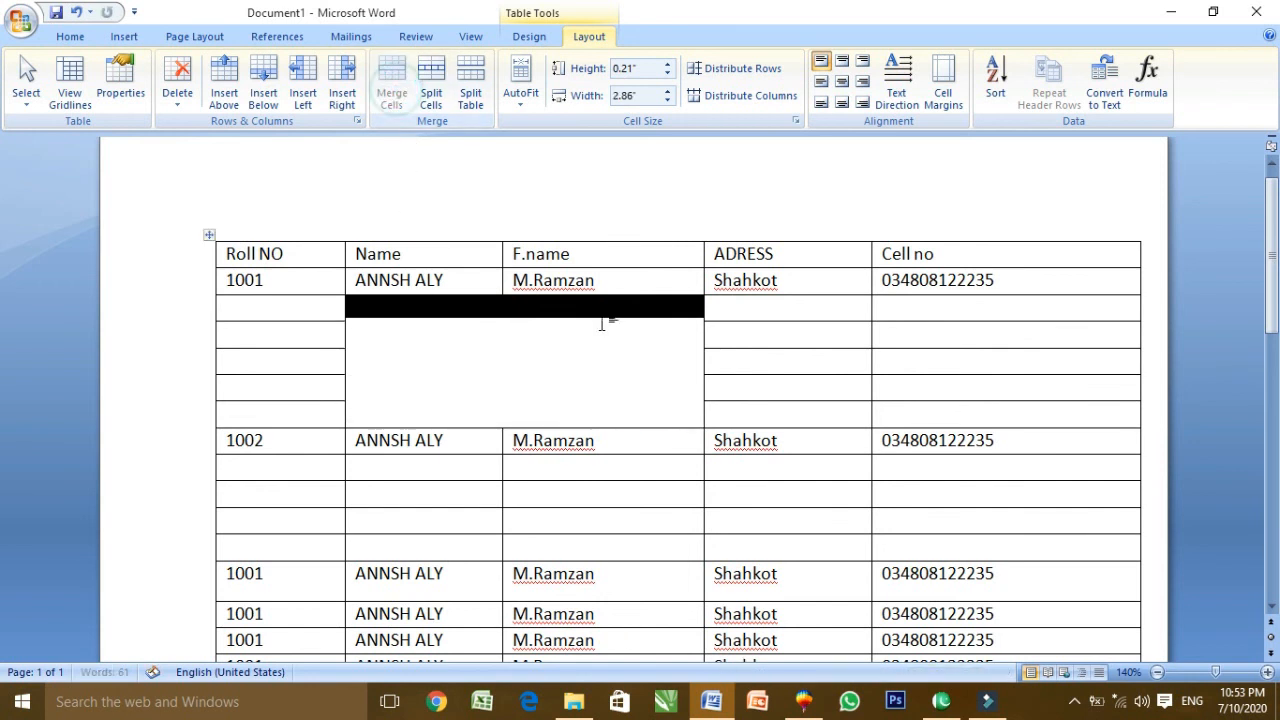
left_click(601, 322)
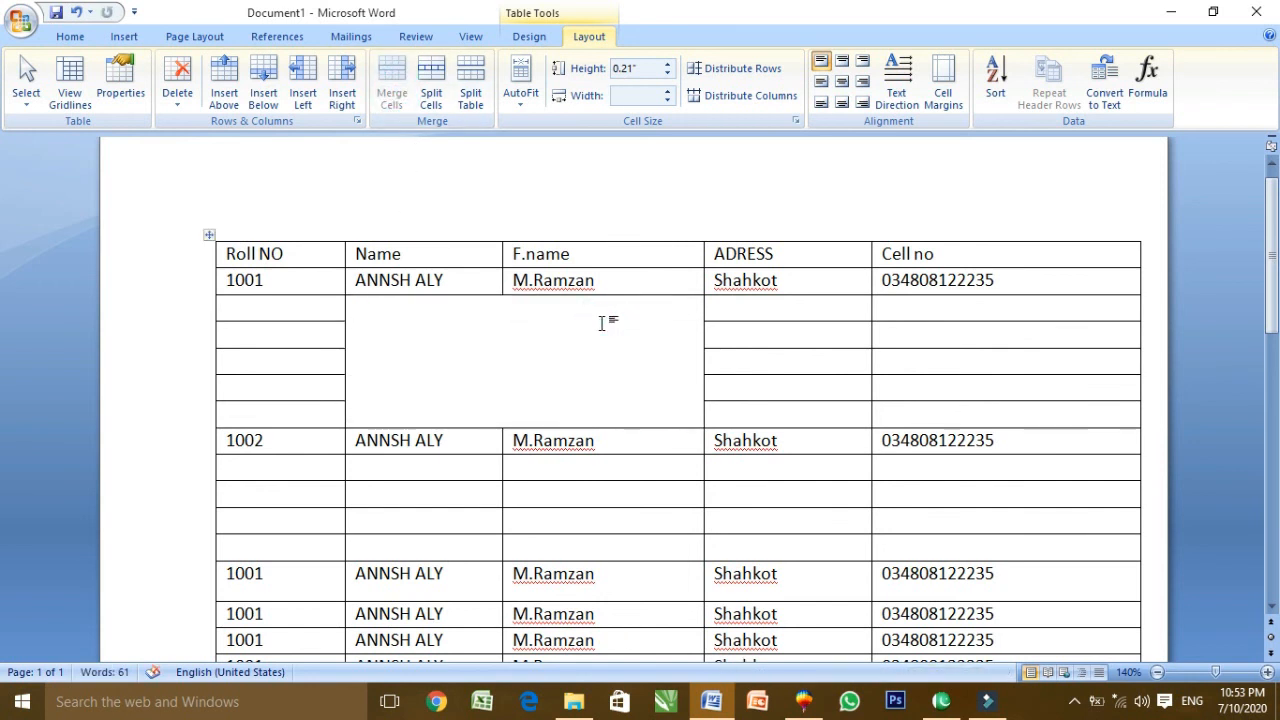
key("ctrl+z")
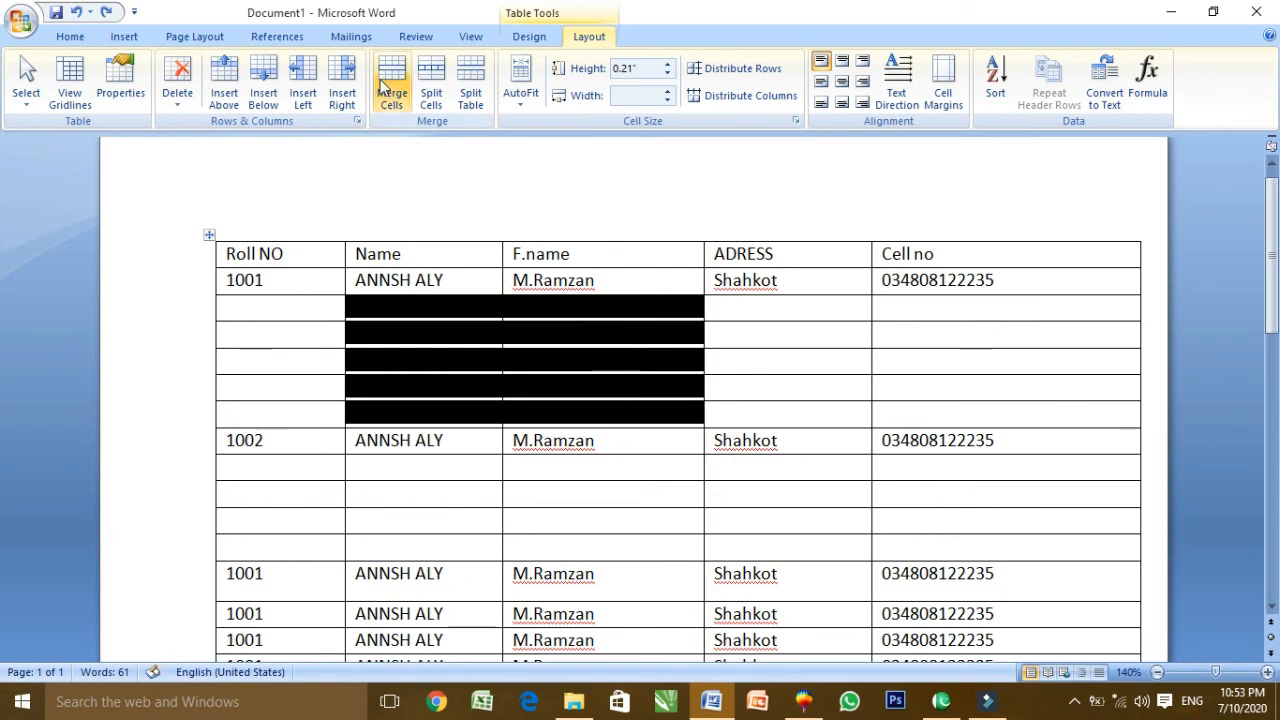
Split the first empty Roll NO cell into 2 rows, then undo the split
left_click(306, 310)
left_click(431, 97)
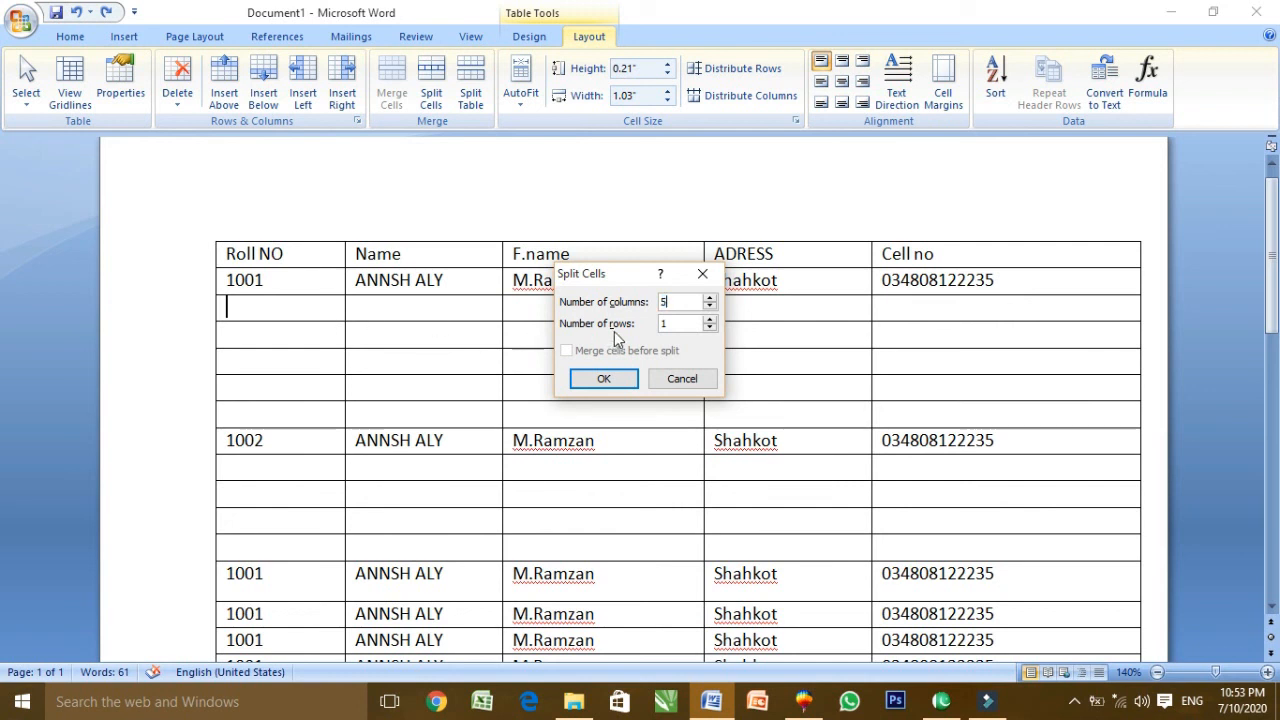
double_click(664, 322)
type("2")
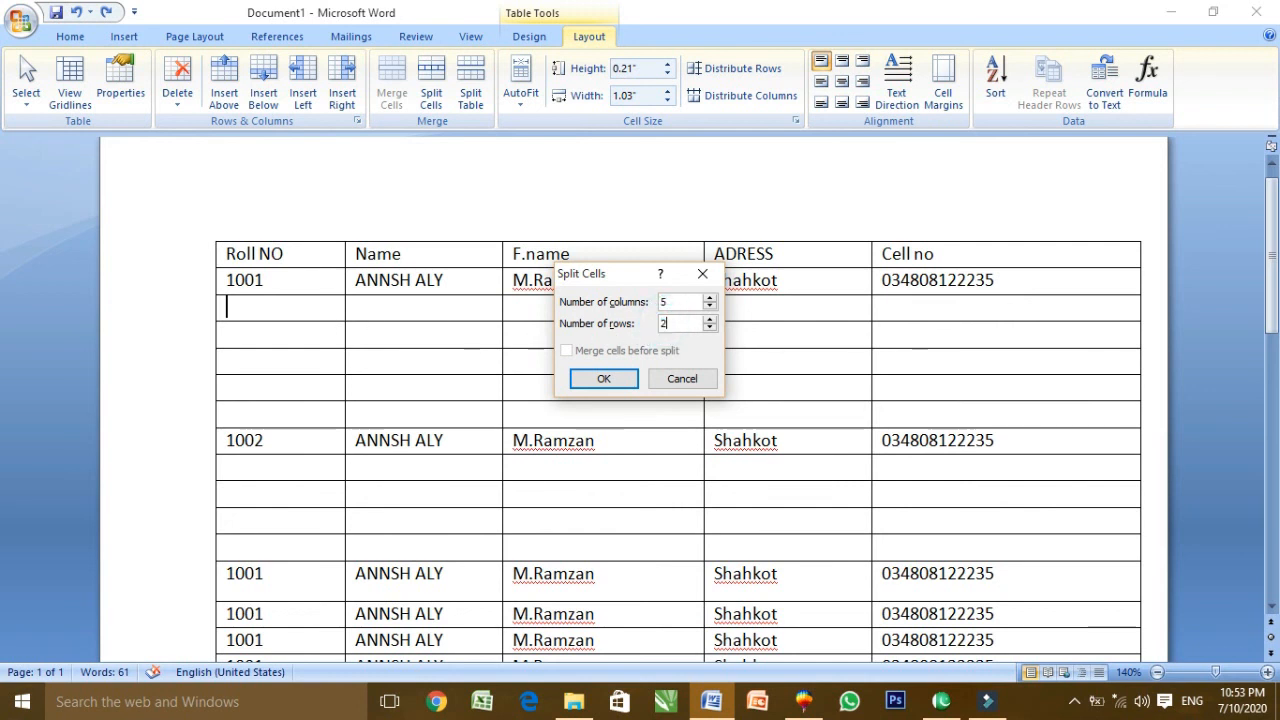
key("Return")
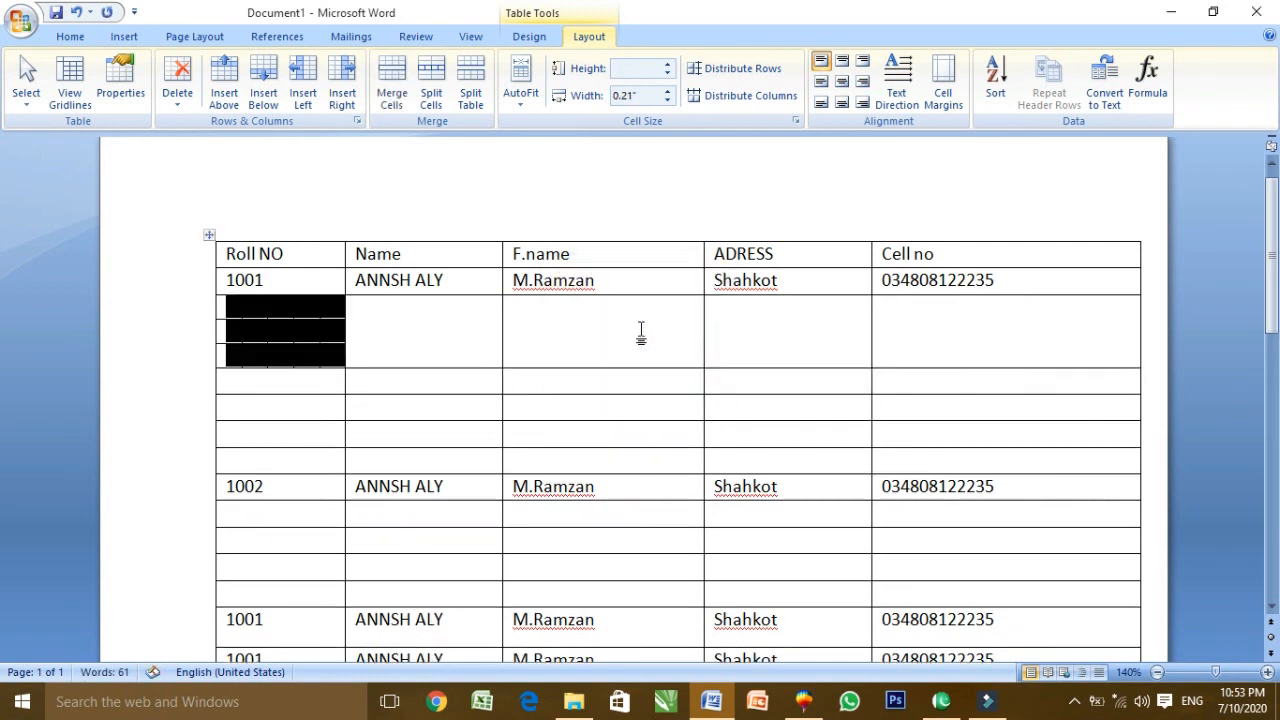
left_click(406, 384)
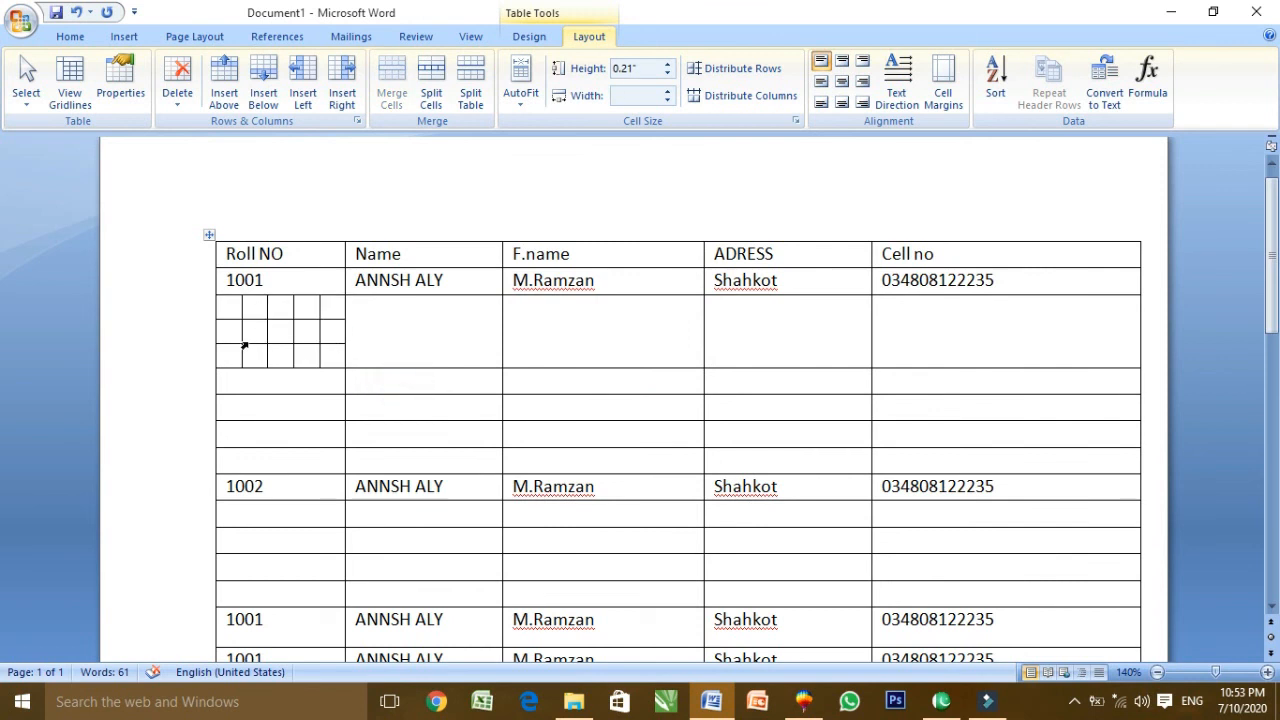
key("ctrl+z")
key("ctrl+z")
key("ctrl+z")
key("ctrl+z")
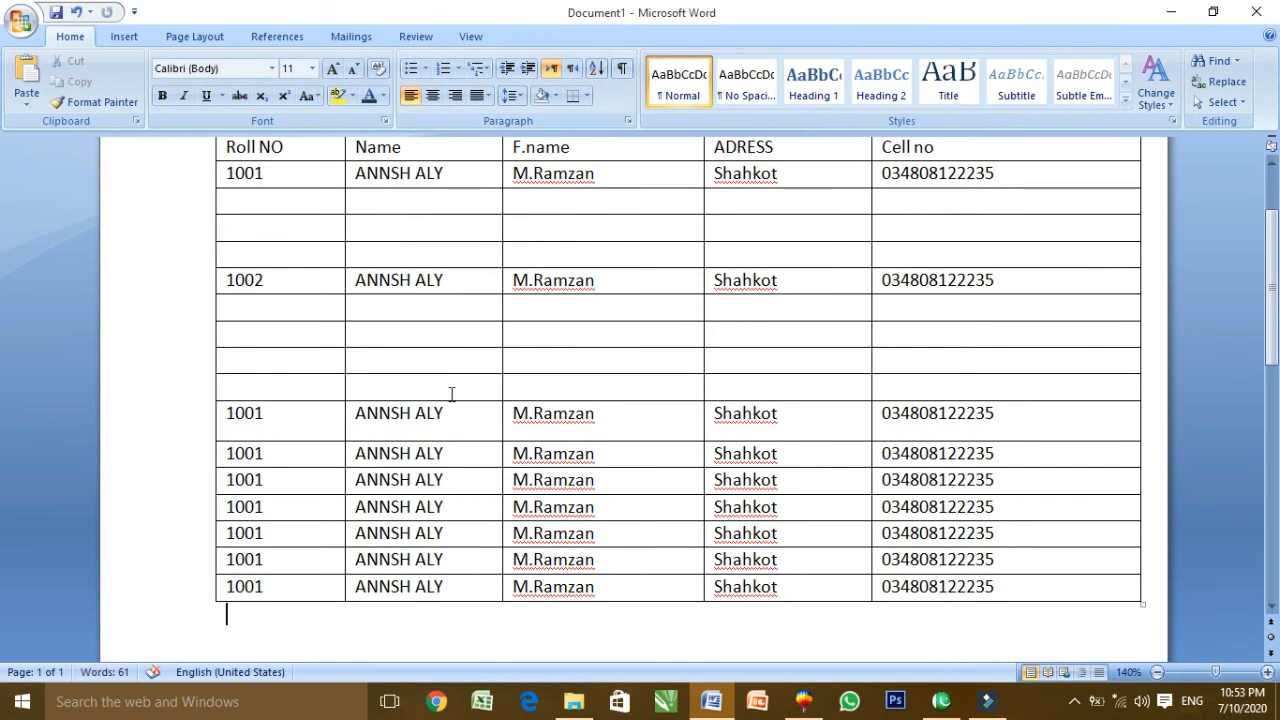
key("ctrl+z")
Split the student table into two tables, then undo the split
scroll(452, 395, "up", 2)
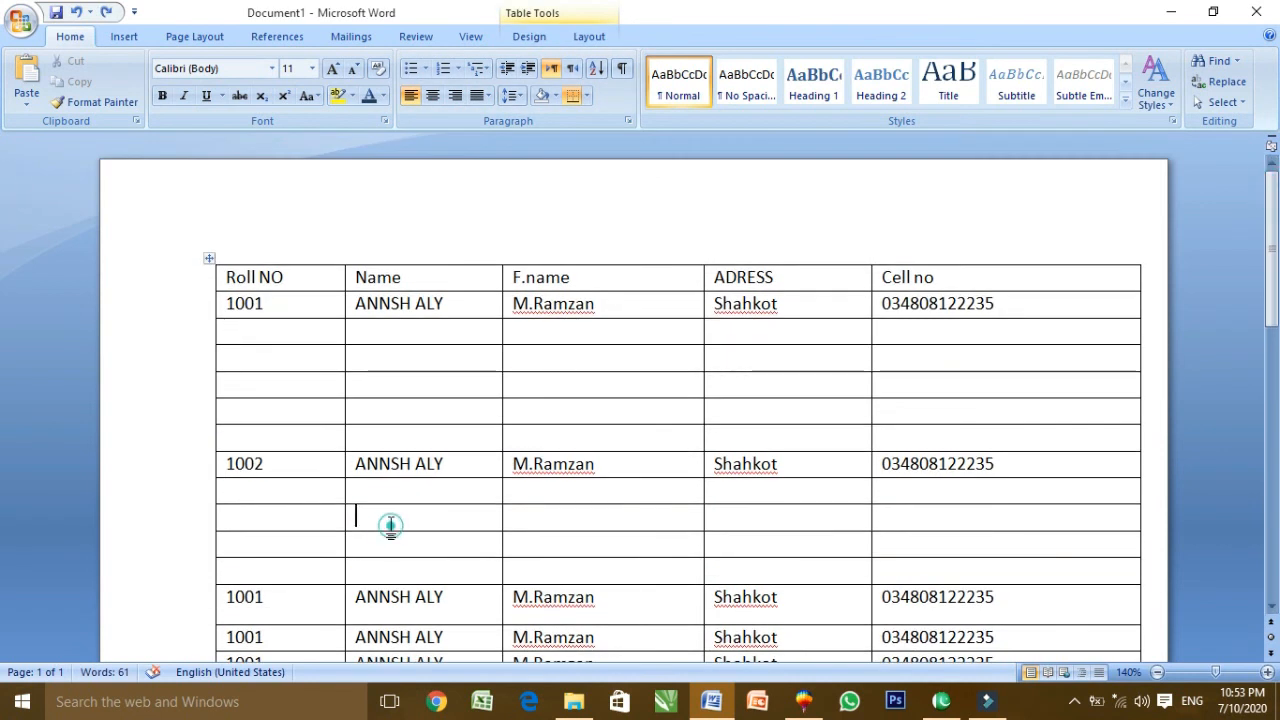
left_click(600, 40)
left_click(474, 110)
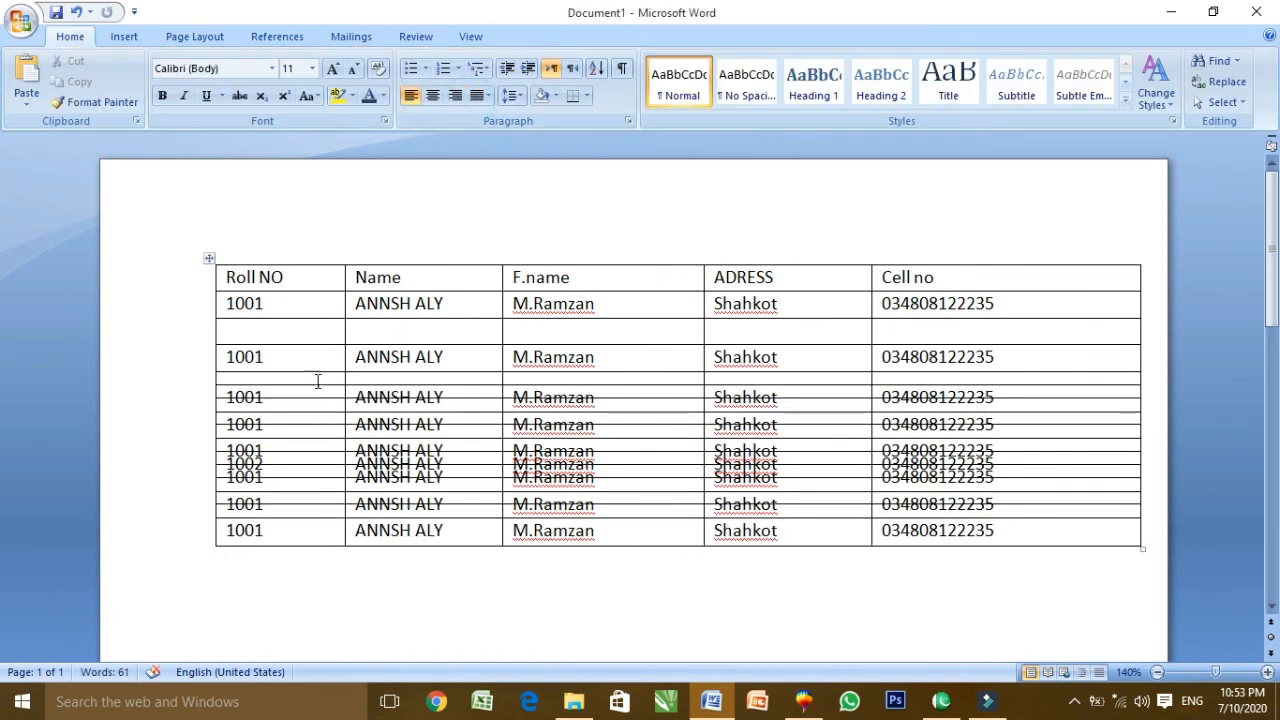
left_click(234, 404)
key("ctrl+z")
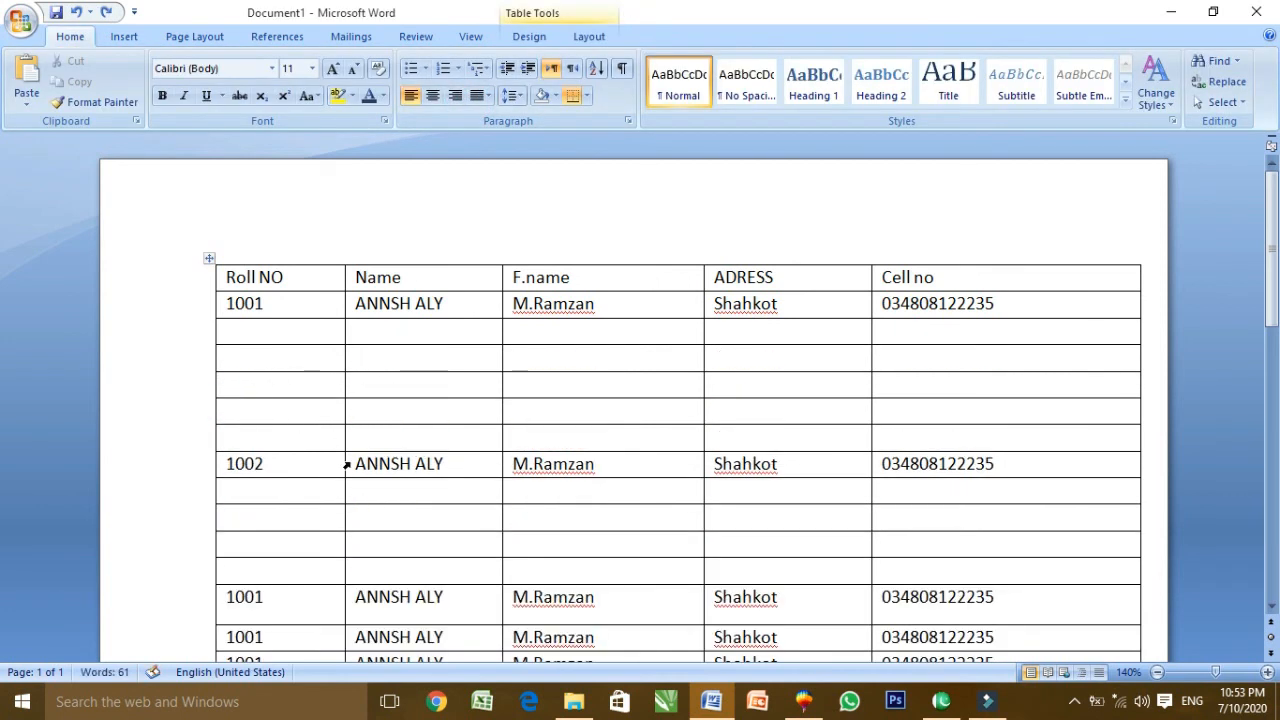
scroll(346, 465, "down", 3)
scroll(346, 450, "up", 3)
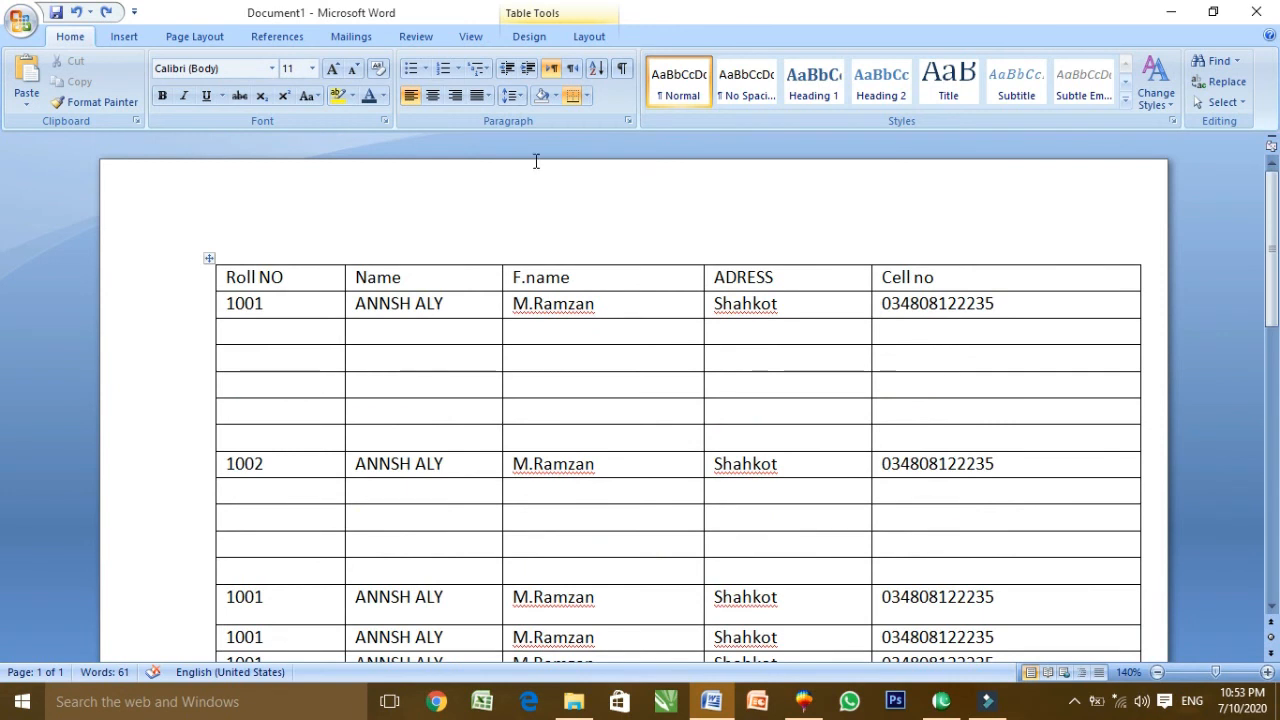
left_click(590, 36)
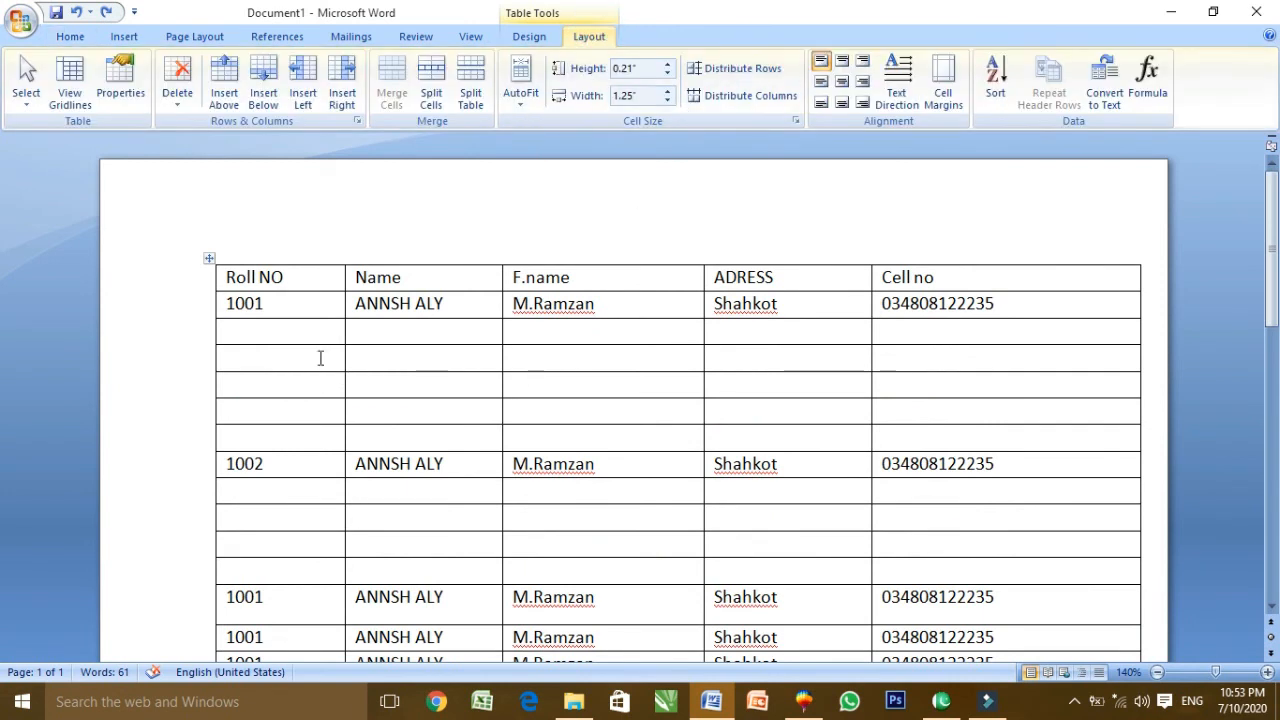
Set the selected empty row's height to 0.5" with the Height spinner
left_click_drag(320, 358, 780, 358)
left_click(667, 74)
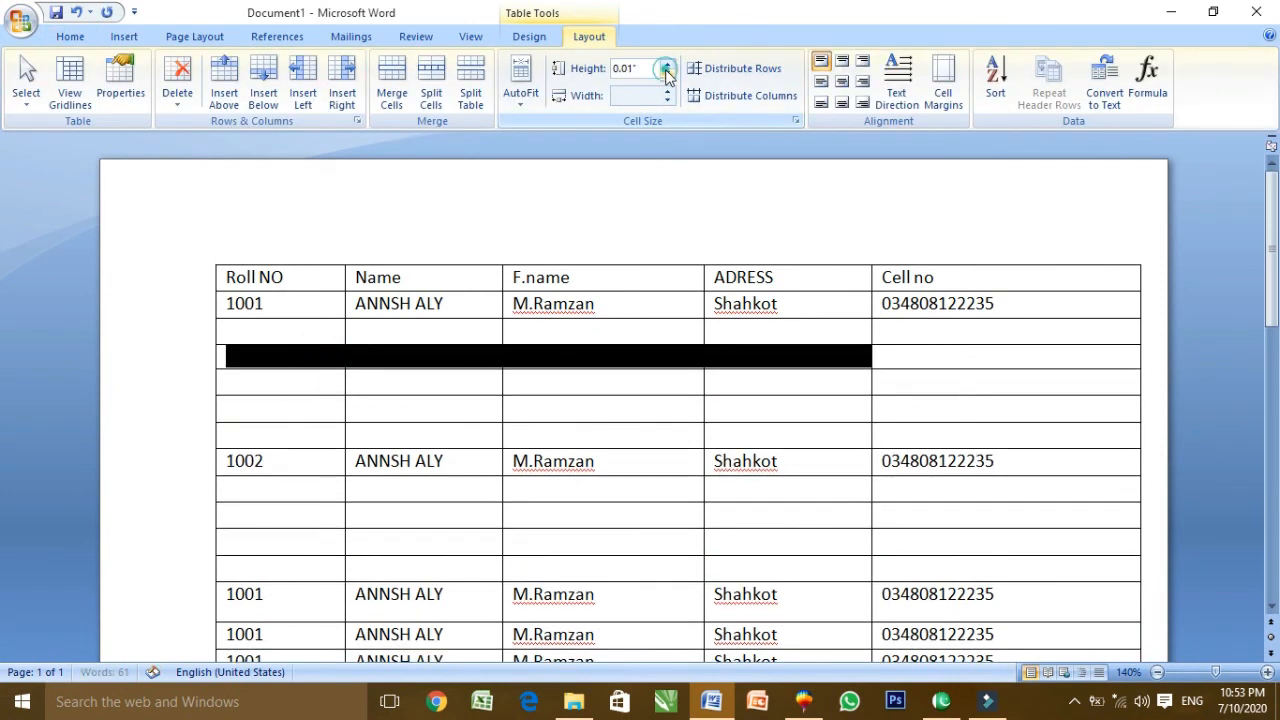
left_click(667, 64)
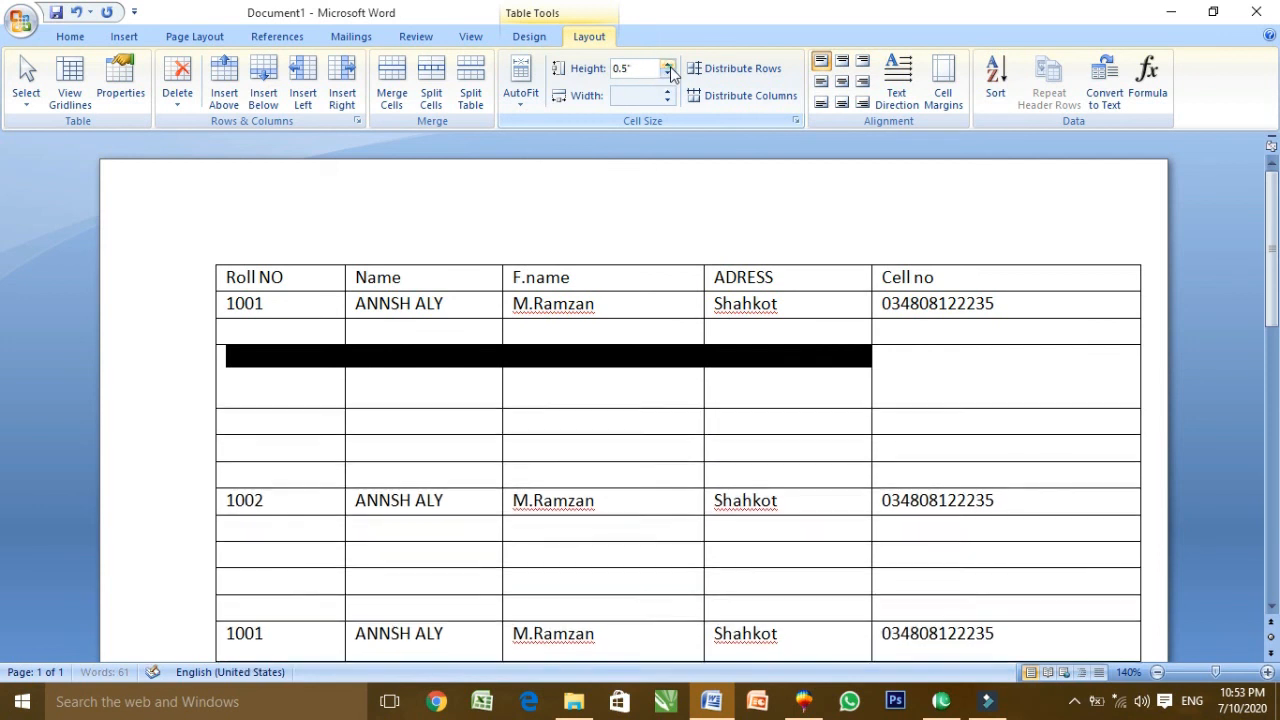
left_click(667, 74)
left_click(667, 74)
left_click(667, 74)
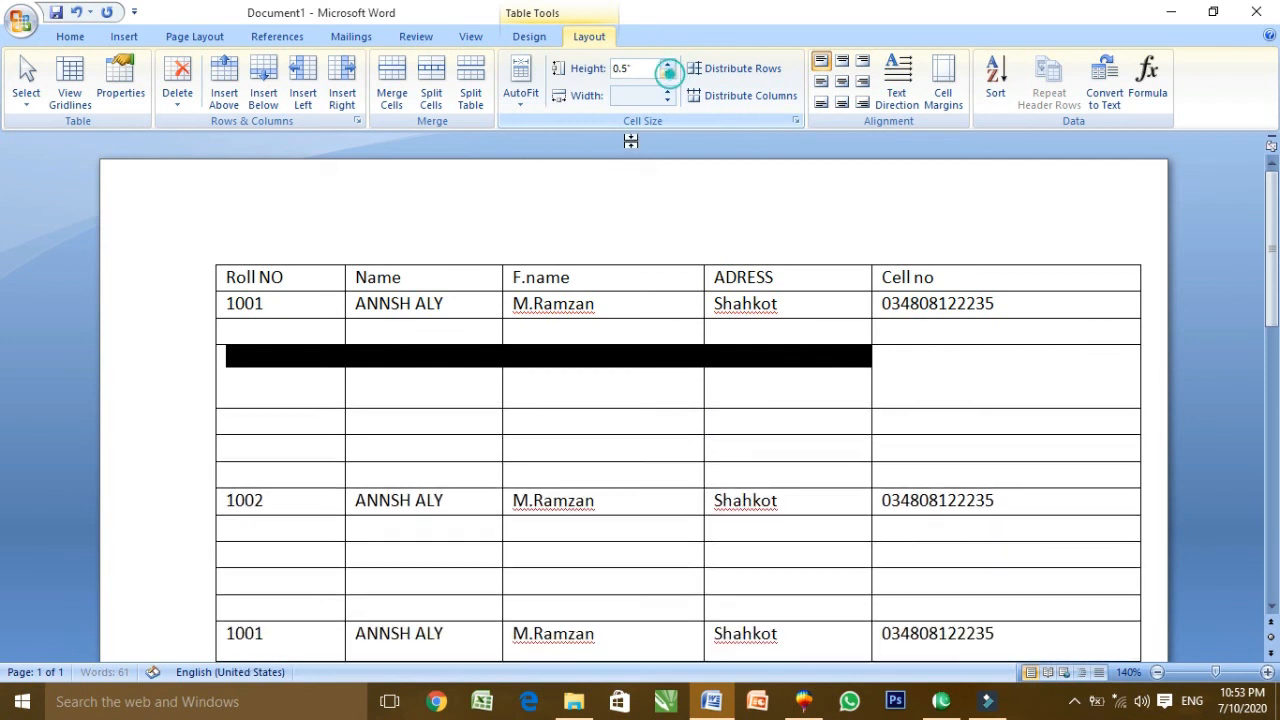
left_click(571, 371)
Drag the ADRESS cell and Name column borders, undoing each change
left_click(703, 380)
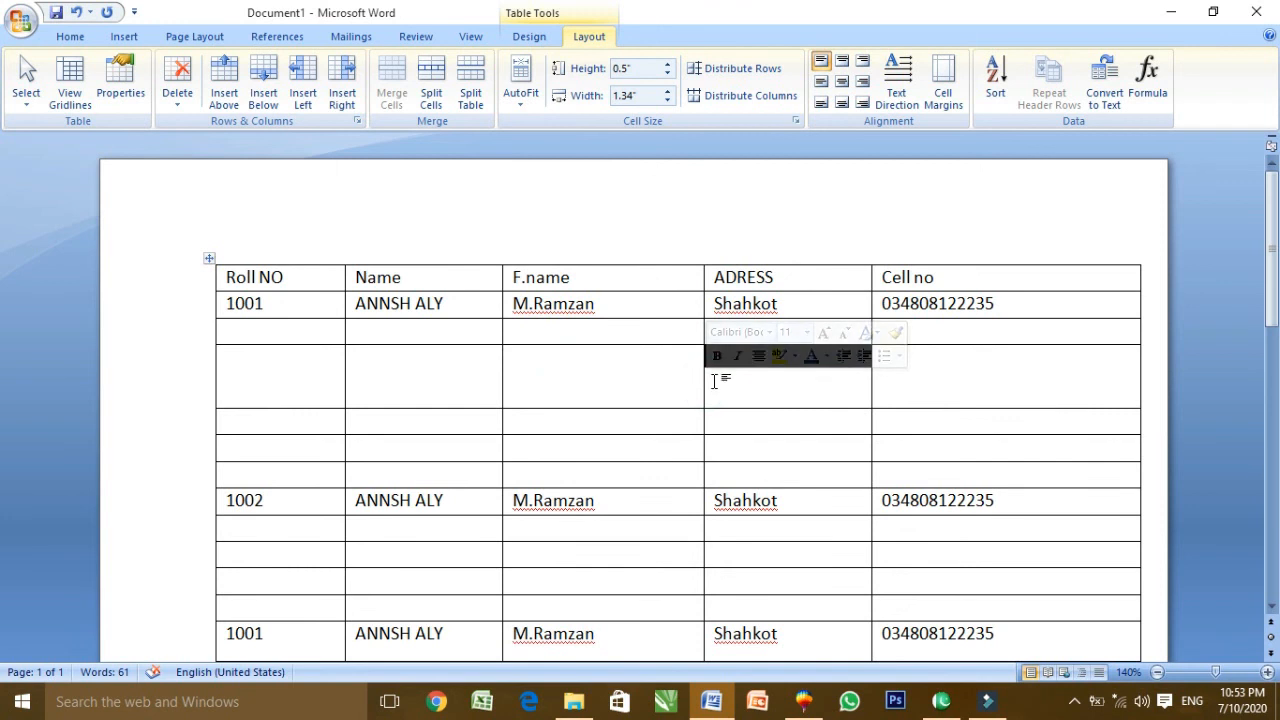
left_click_drag(703, 378, 596, 395)
key("ctrl+z")
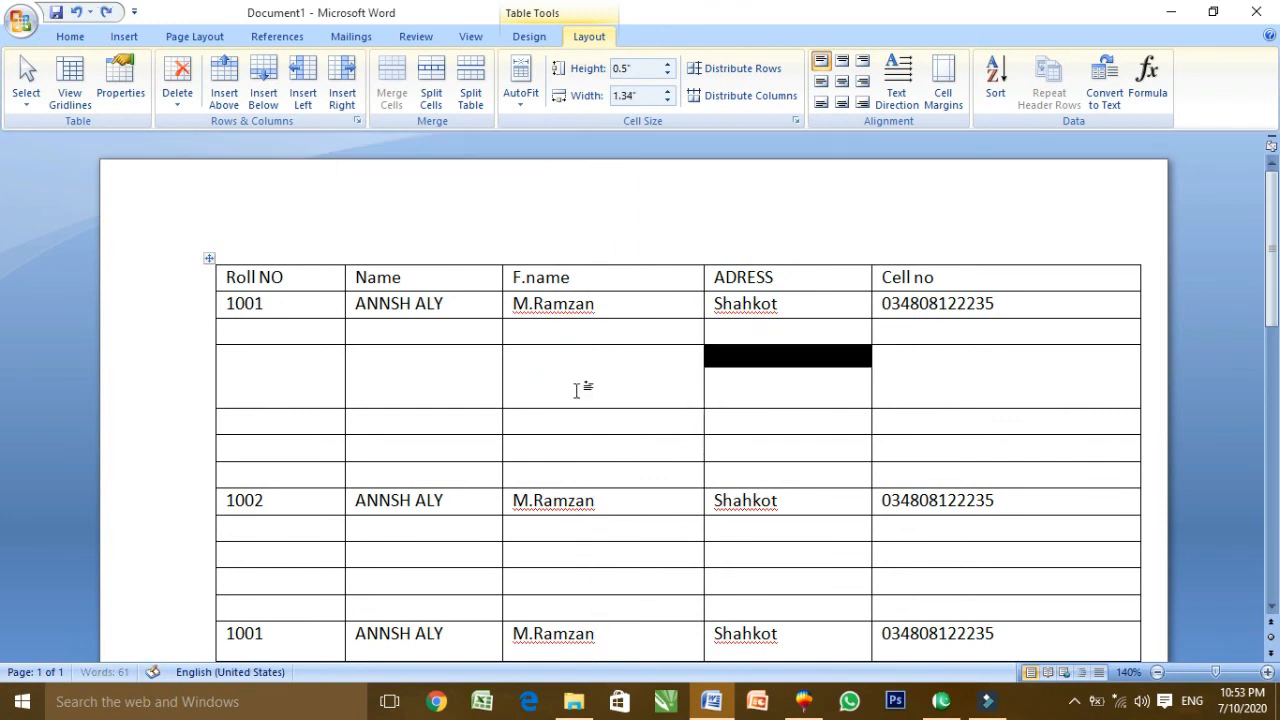
left_click(502, 385)
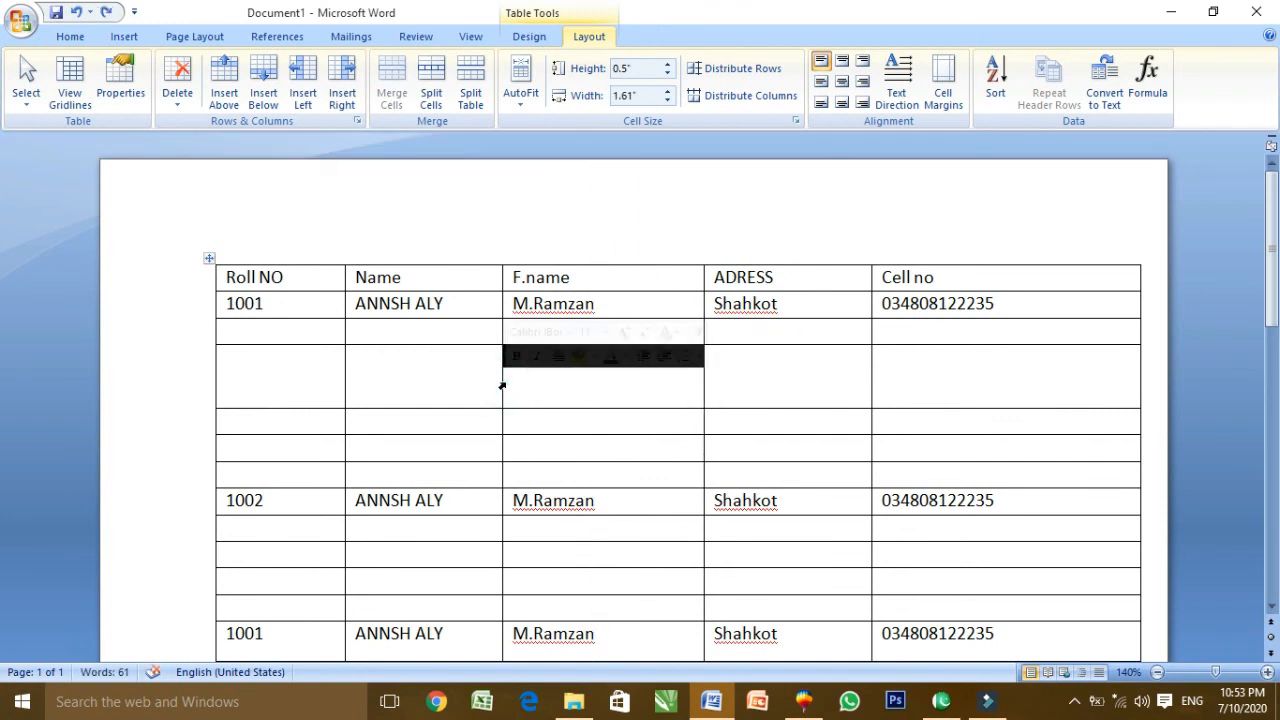
left_click_drag(343, 377, 443, 380)
key("ctrl+z")
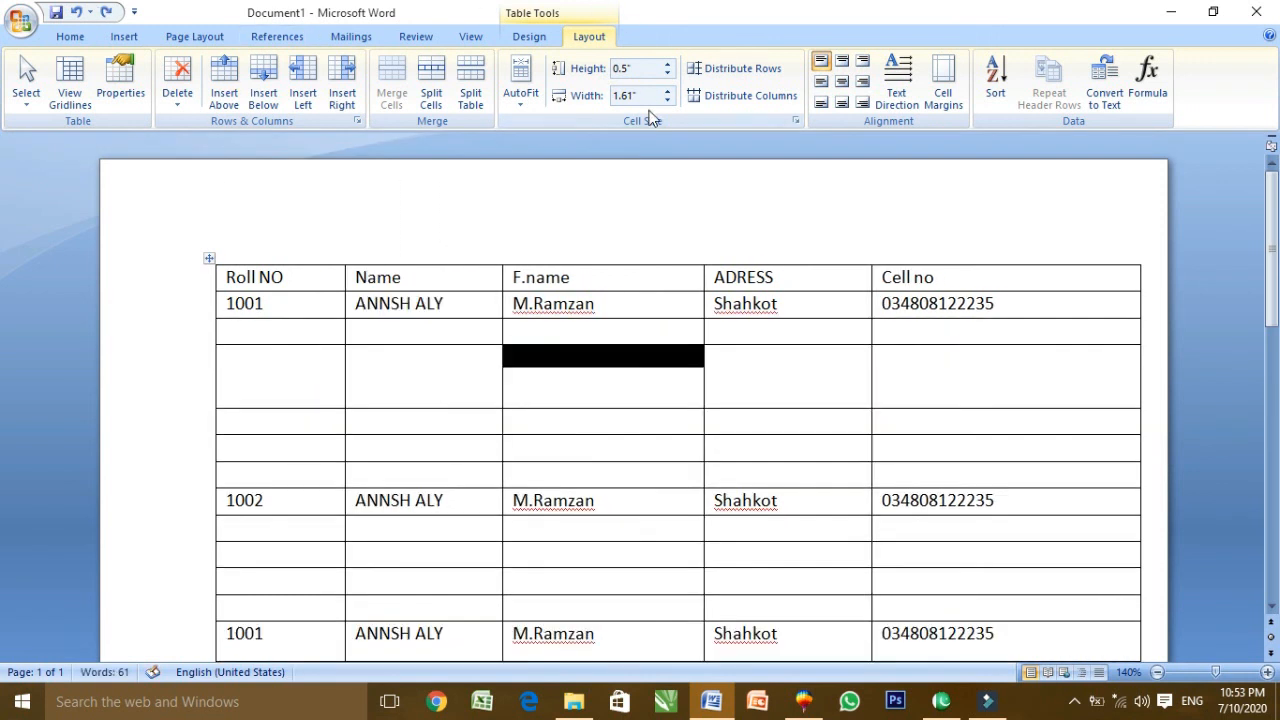
Adjust the F.name cell's width with the Width spinner, ending narrower
left_click(668, 90)
left_click(668, 90)
left_click(668, 90)
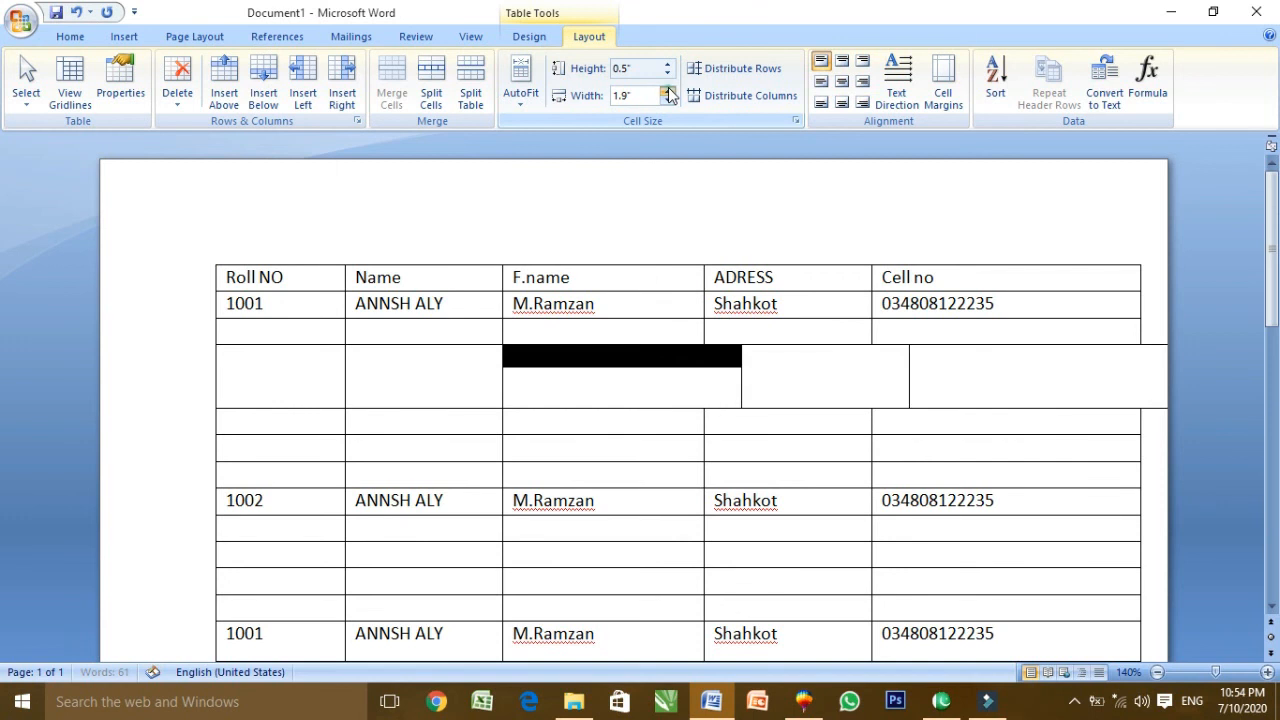
left_click(667, 98)
left_click(667, 97)
left_click(667, 97)
left_click(667, 97)
left_click(589, 420)
Select the seven 1001 rows and apply Align Top Center, then Align Center
scroll(390, 450, "down", 5)
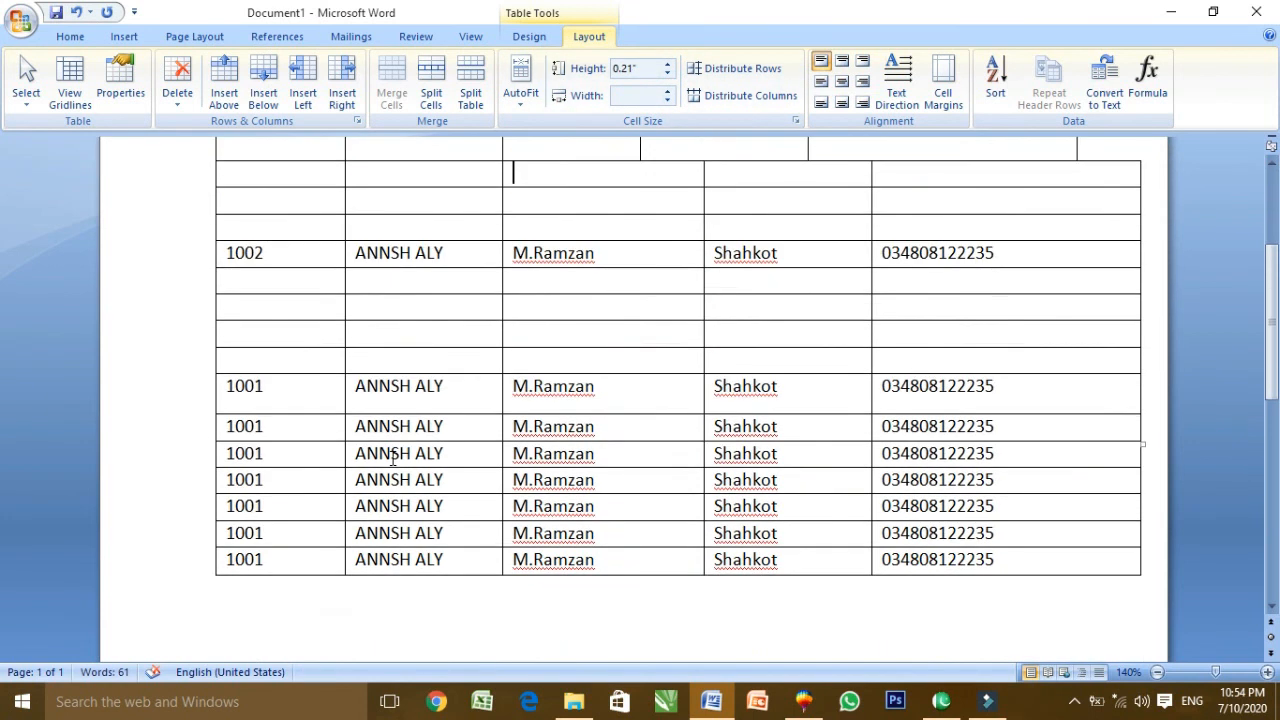
left_click_drag(258, 392, 951, 574)
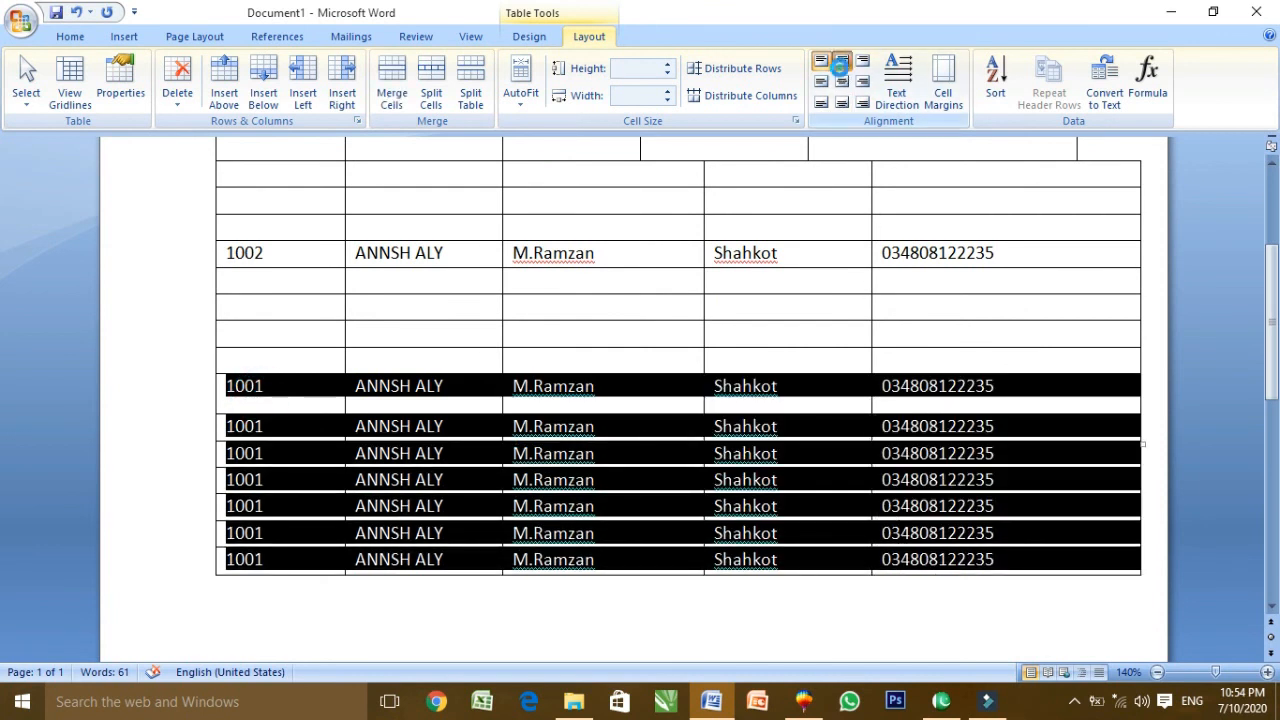
left_click(841, 63)
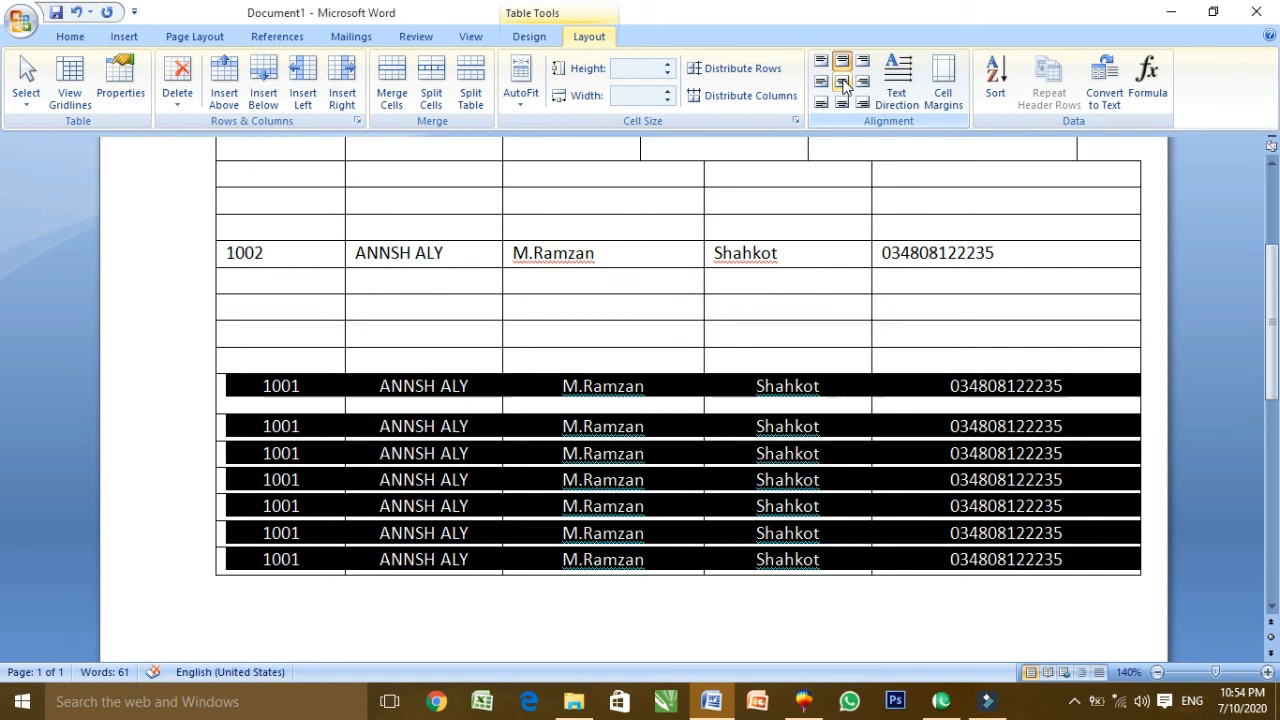
left_click(843, 82)
left_click(678, 440)
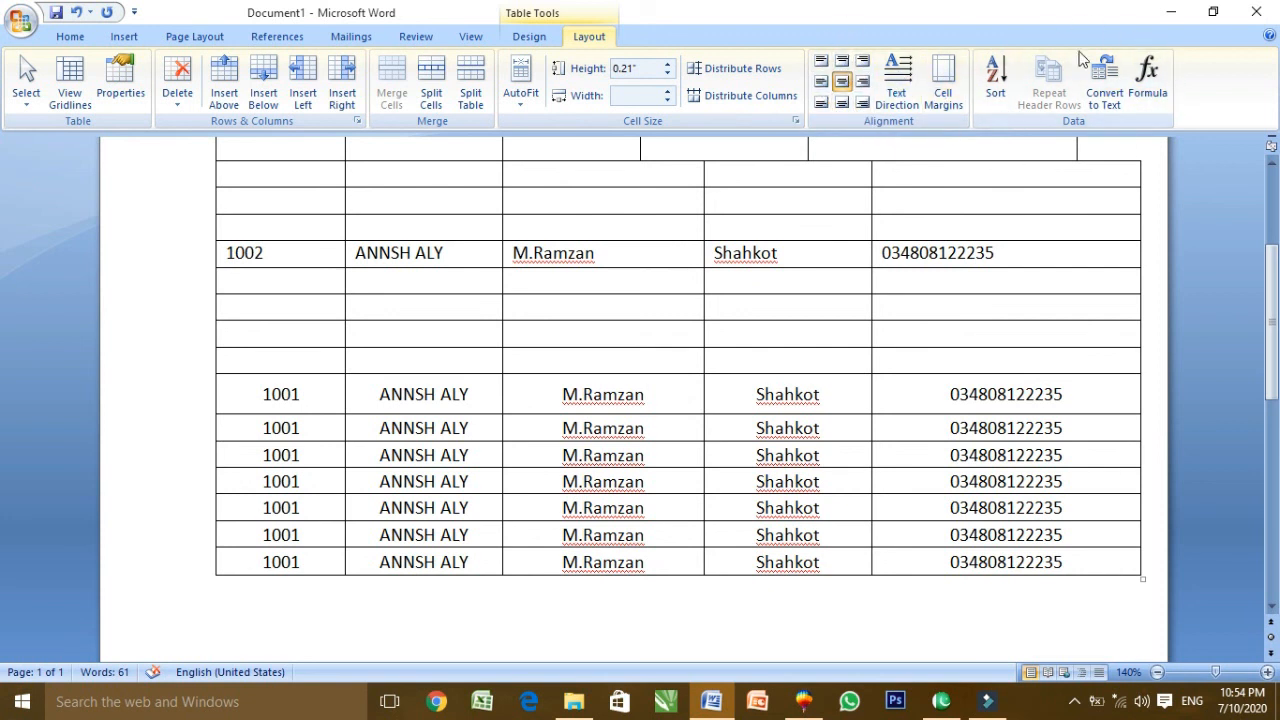
left_click(125, 37)
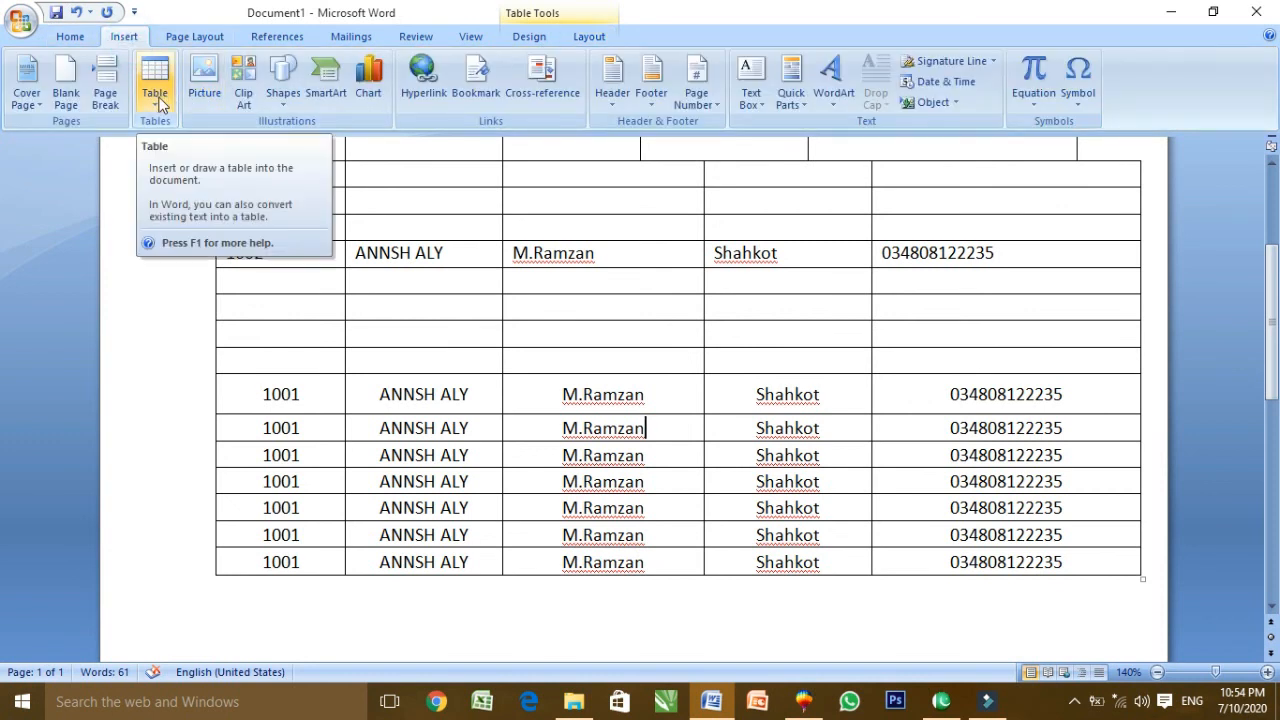
left_click(1072, 703)
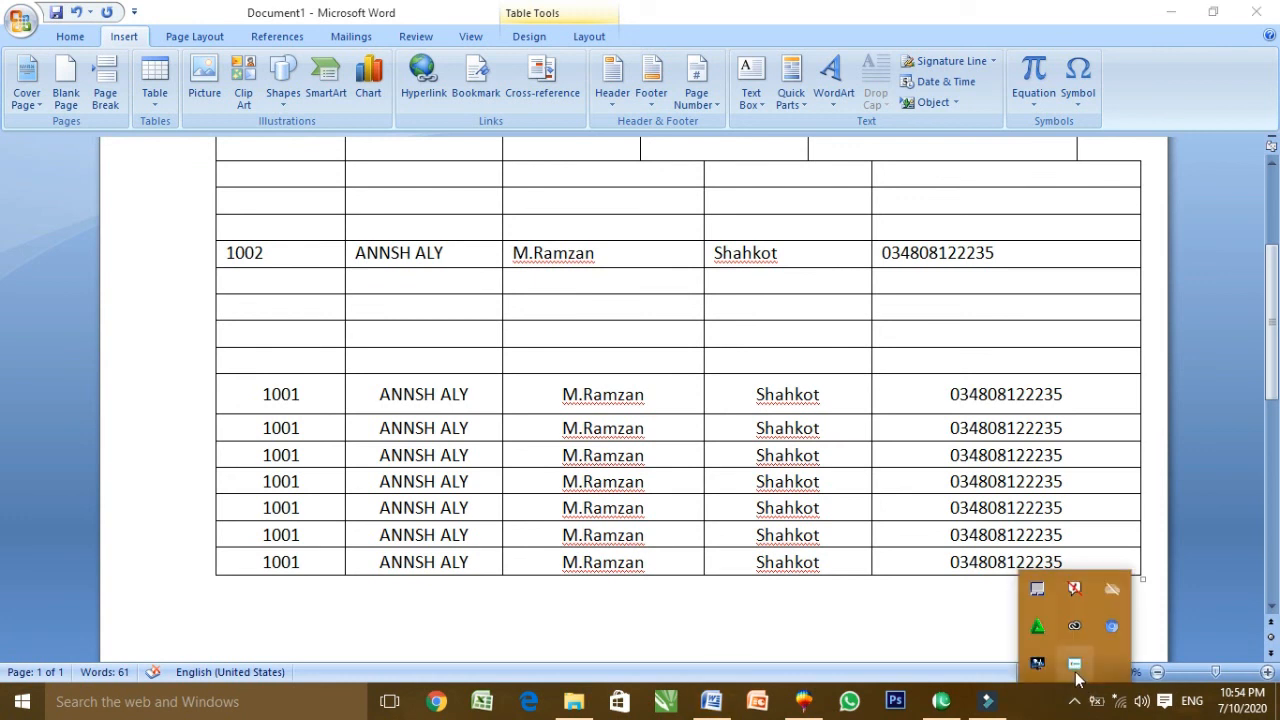